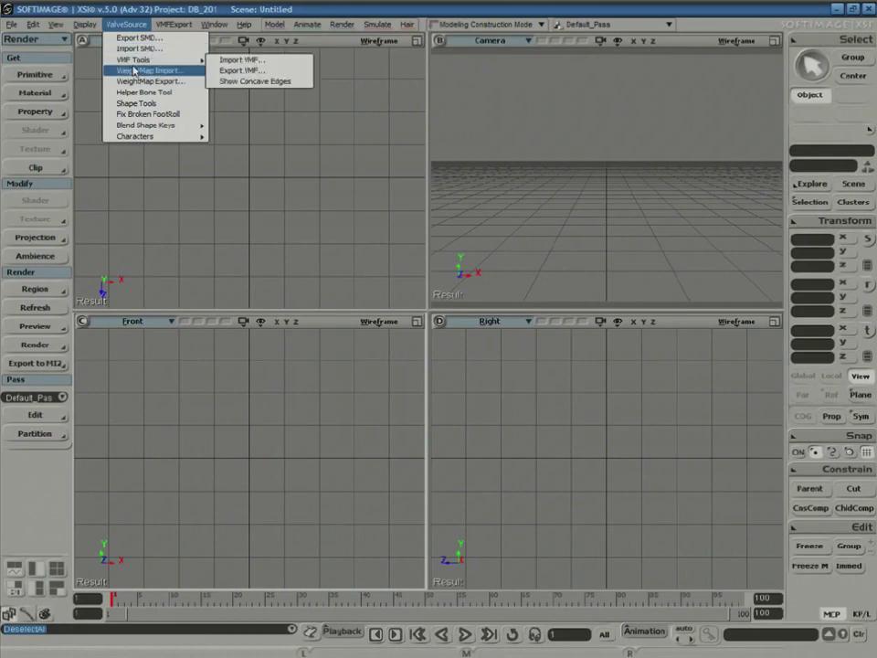
- Add the Valve Source biped guide, frame the whole scene, and maximize the Camera view to show it at an angle
mouse_move(163, 138)
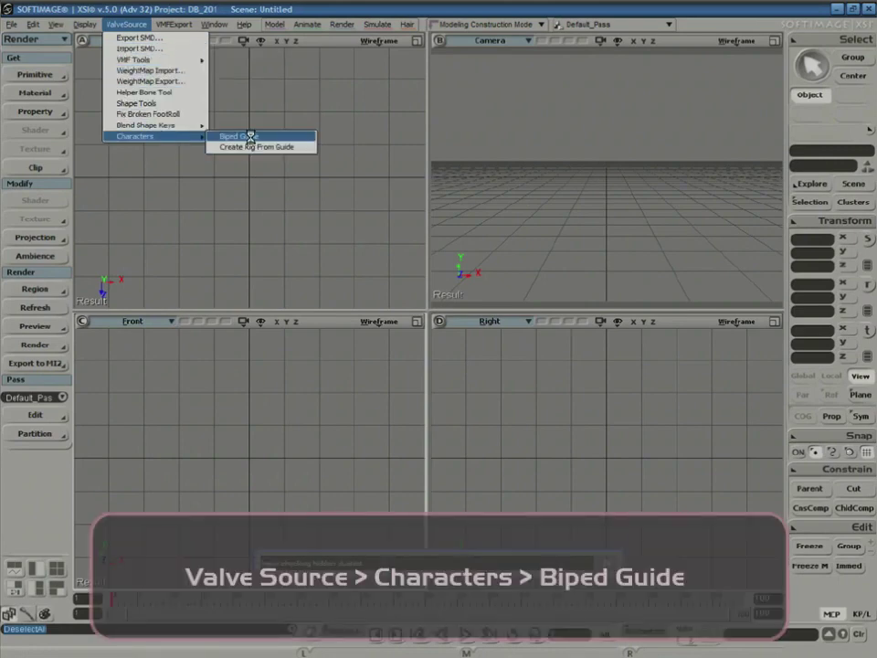
left_click(249, 139)
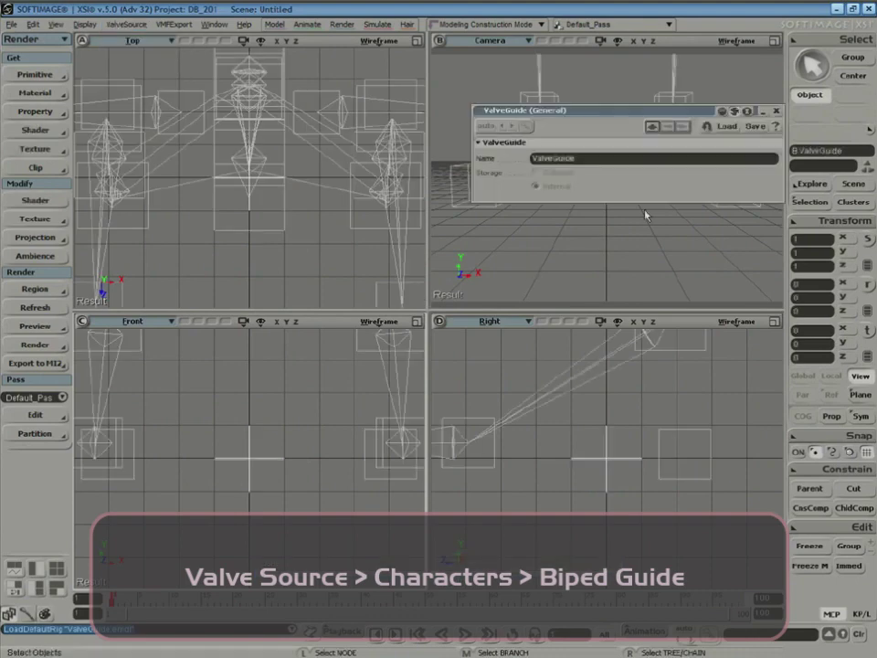
left_click(774, 112)
key("a")
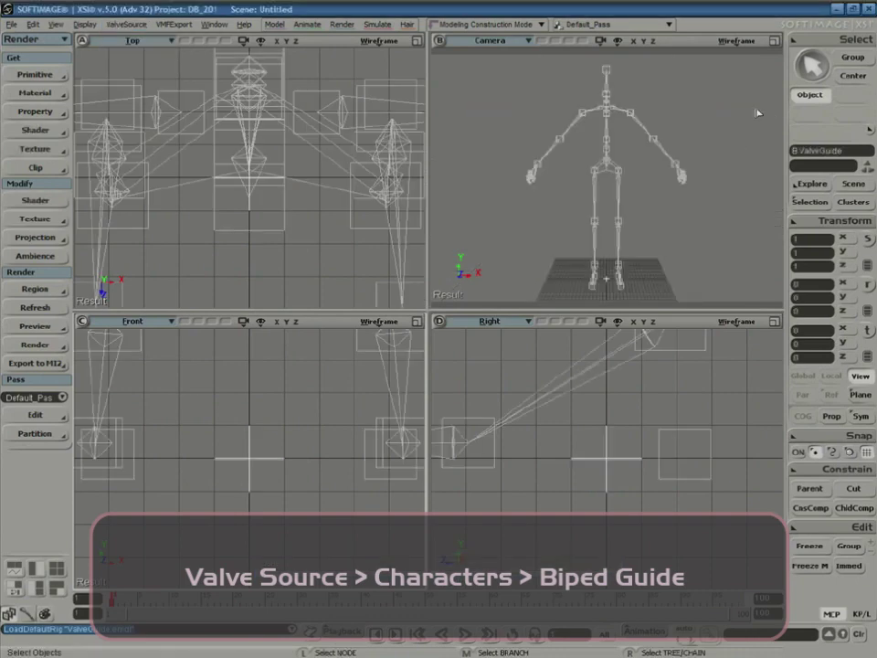
left_click(774, 40)
key("s")
right_click_drag(667, 278, 616, 302)
key("space")
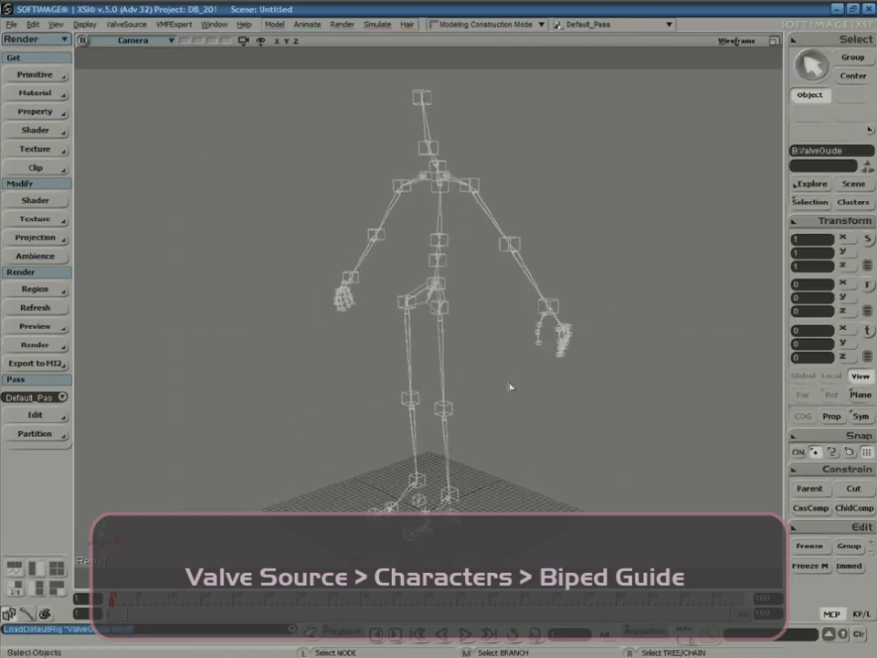
- Select every object of the biped guide and create a character rig from the guide
key("ctrl+a")
key("s")
right_click_drag(507, 397, 543, 393)
key("space")
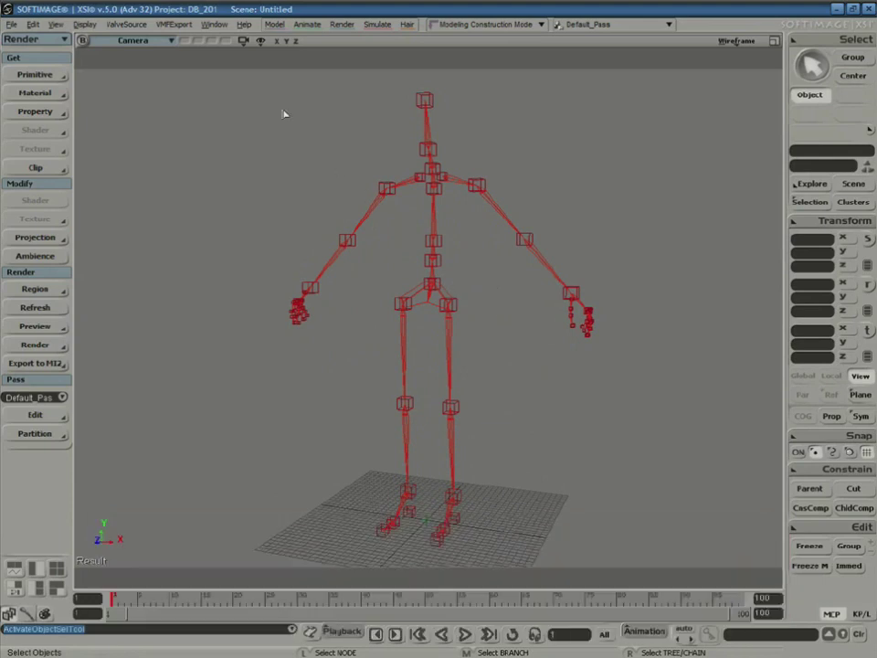
left_click(135, 25)
mouse_move(137, 136)
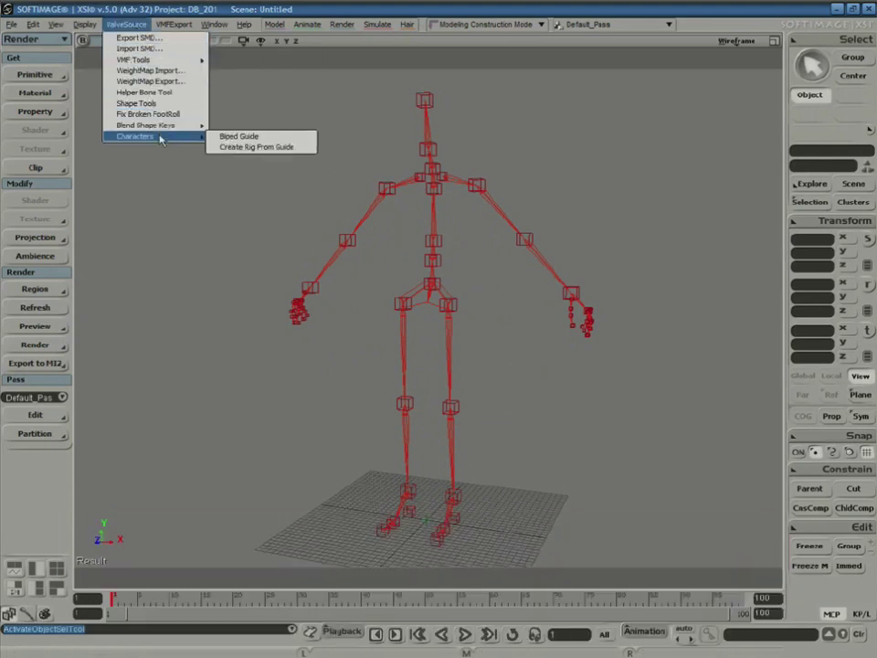
left_click(246, 148)
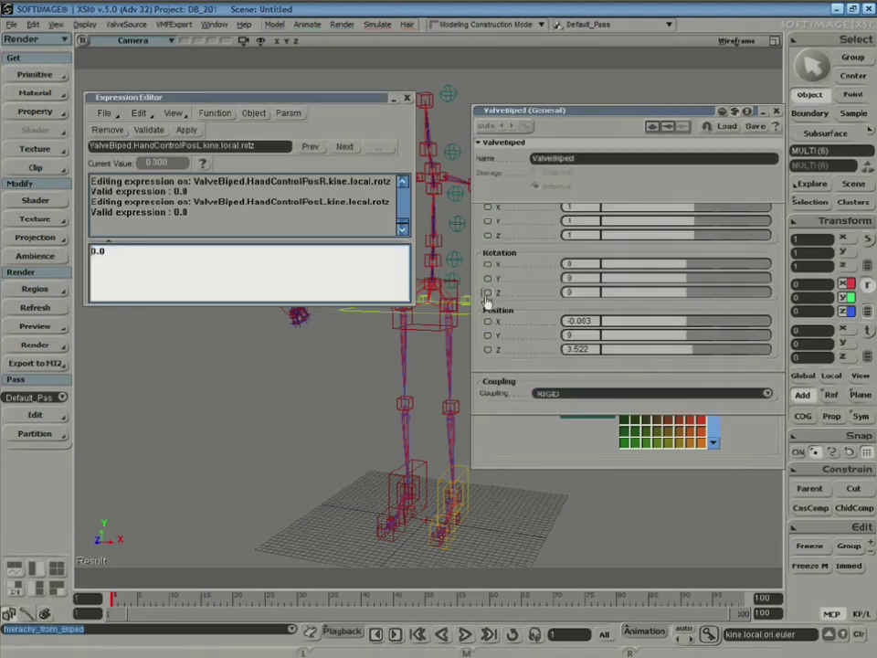
- Close all floating windows, including the Expression Editor and the ValveBiped property page
left_click(214, 25)
left_click(229, 61)
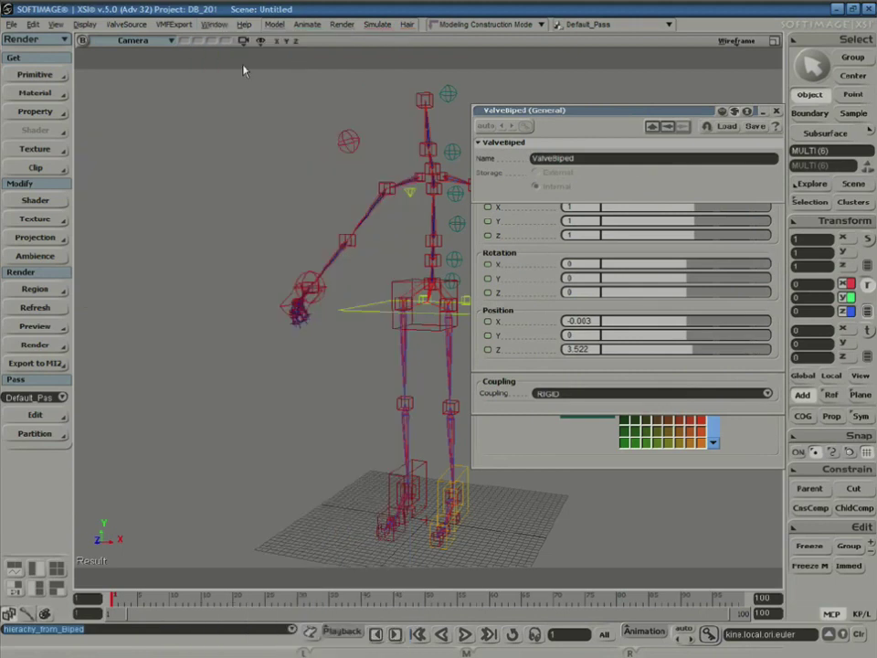
left_click(215, 24)
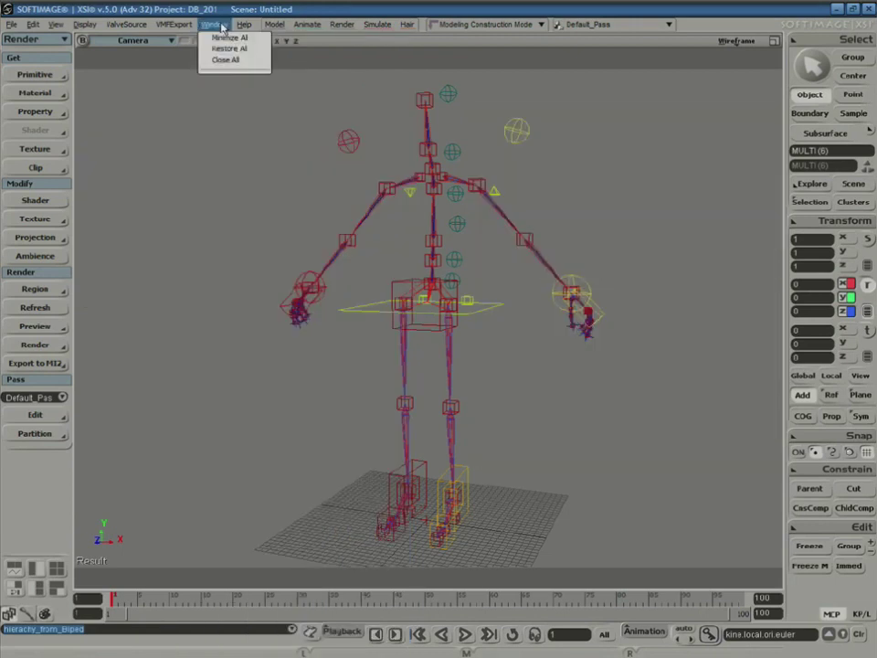
left_click(219, 138)
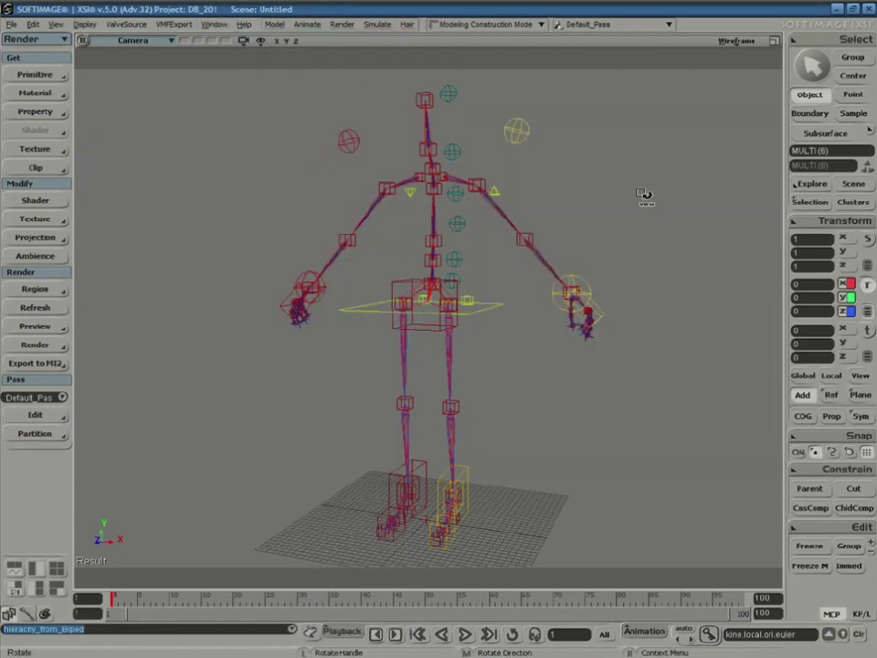
- Delete the ValveGuide model through the Explorer, select the ValveBiped model, and close the Explorer
key("8")
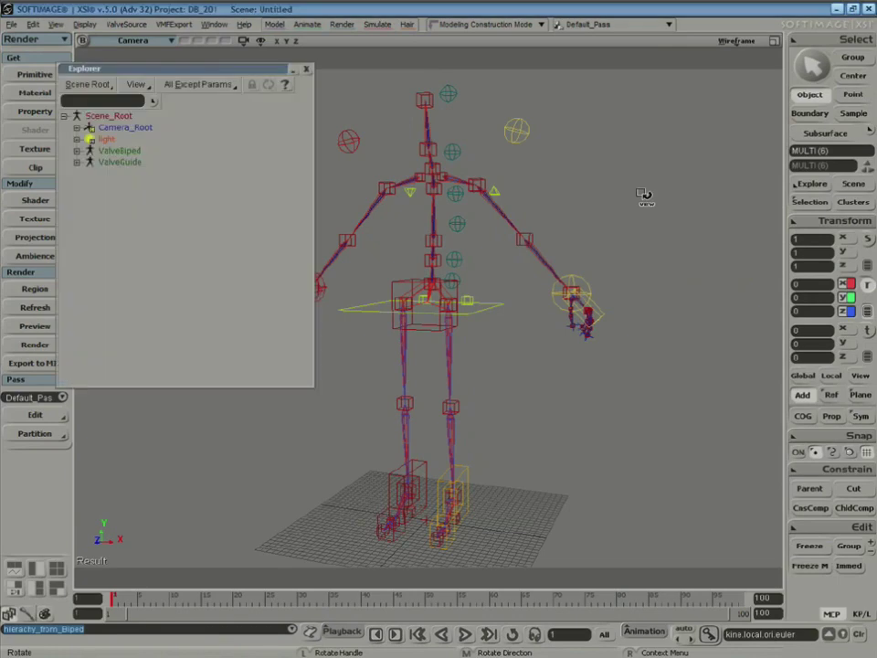
left_click(119, 161)
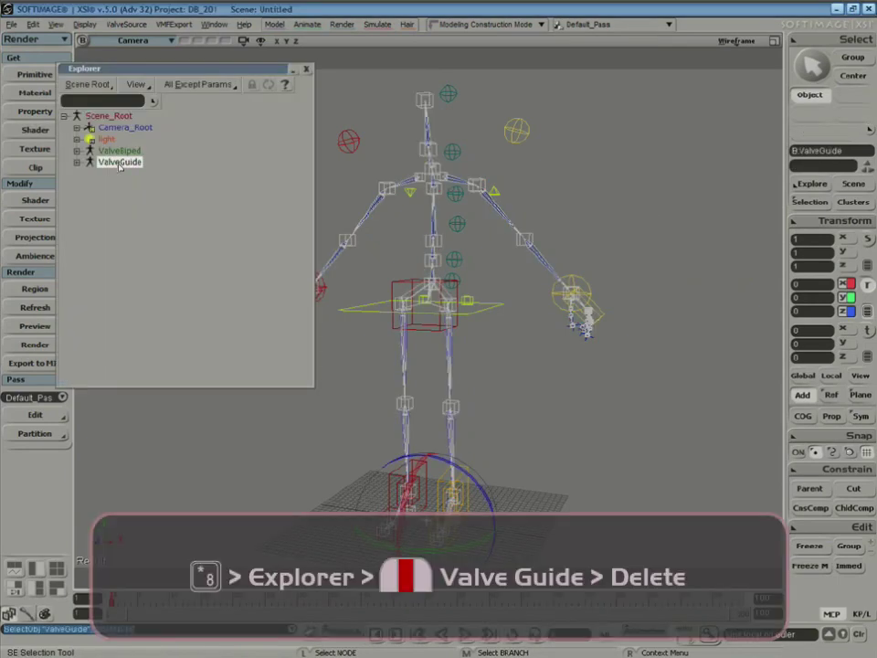
key("Delete")
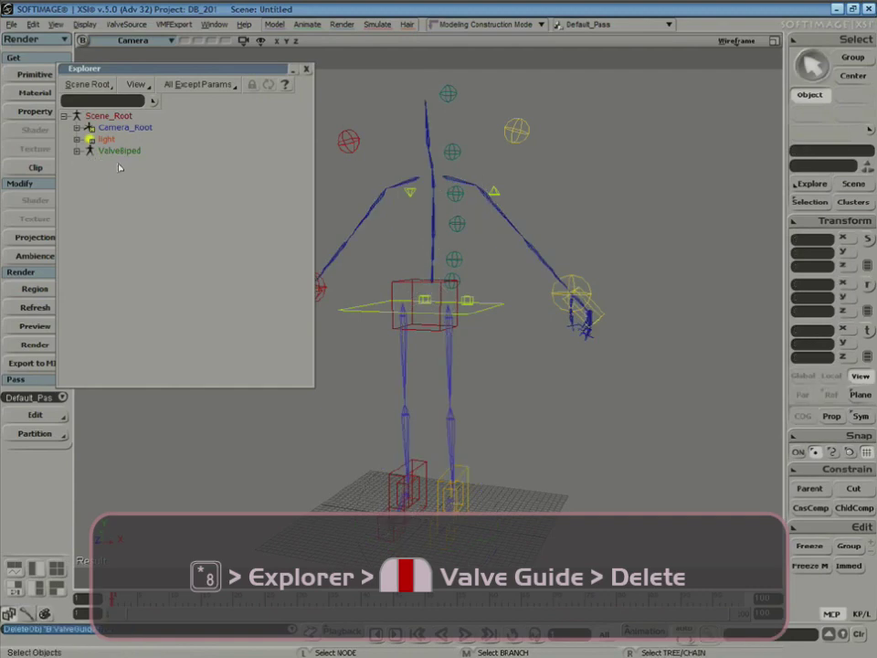
left_click(119, 150)
left_click(306, 70)
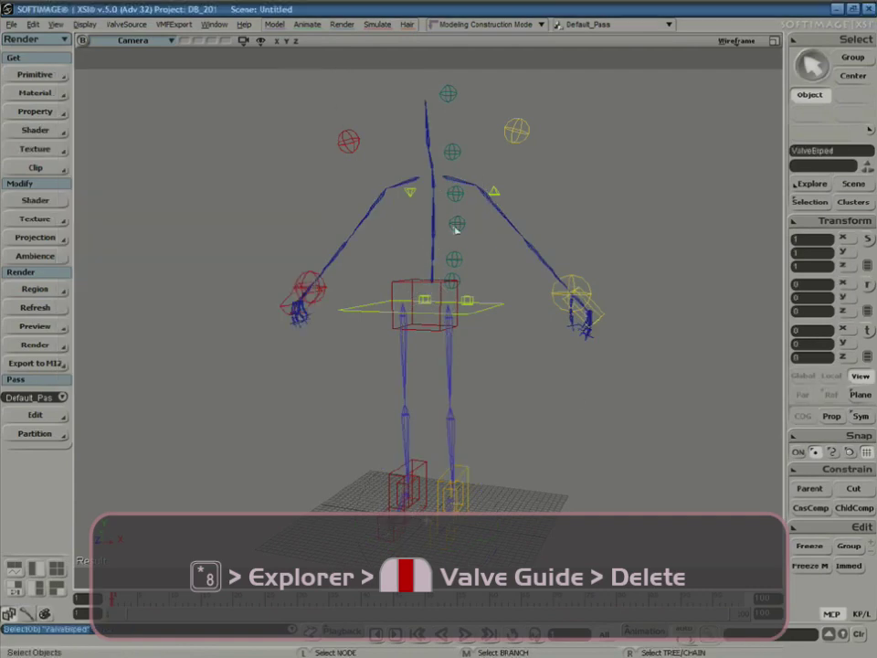
- Test the rig's upper body control by moving it freely, and undo the move
key("s")
right_click_drag(611, 393, 529, 362)
key("v")
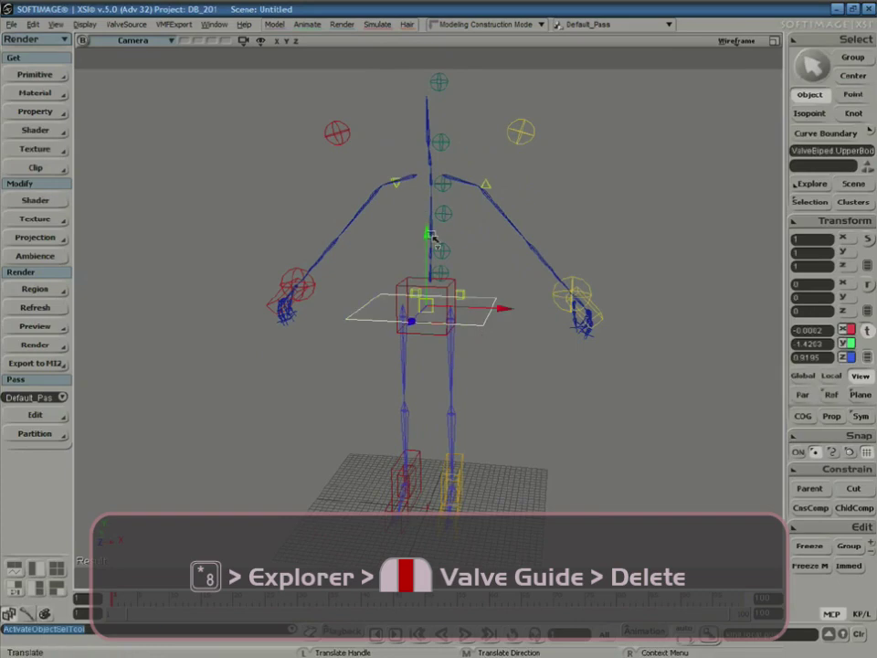
left_click_drag(435, 240, 475, 274)
key("ctrl+z")
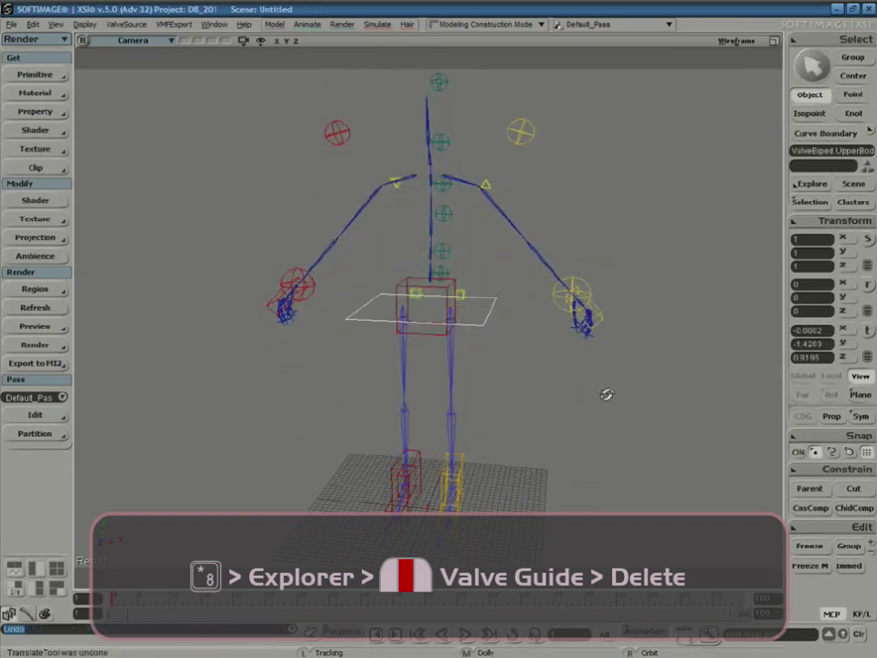
- Test the second-lowest spine control by rotating it, and undo the rotation
mouse_move(606, 394)
right_mouse_down()
mouse_move(581, 382)
mouse_move(601, 378)
right_mouse_up()
key("space")
left_click(474, 251)
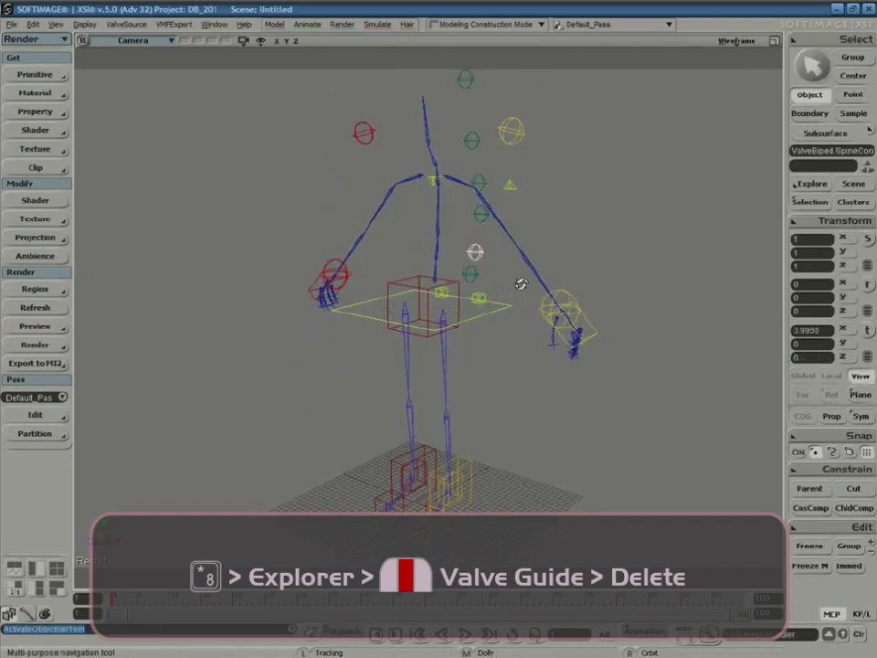
right_click_drag(521, 284, 543, 290)
key("c")
mouse_move(493, 227)
left_mouse_down()
mouse_move(529, 206)
mouse_move(493, 240)
mouse_move(472, 190)
mouse_move(490, 213)
left_mouse_up()
key("ctrl+z")
key("ctrl+z")
- Test the topmost spine control, just below the neck control, by rotating it, and undo the rotation
key("space")
left_click(450, 183)
key("c")
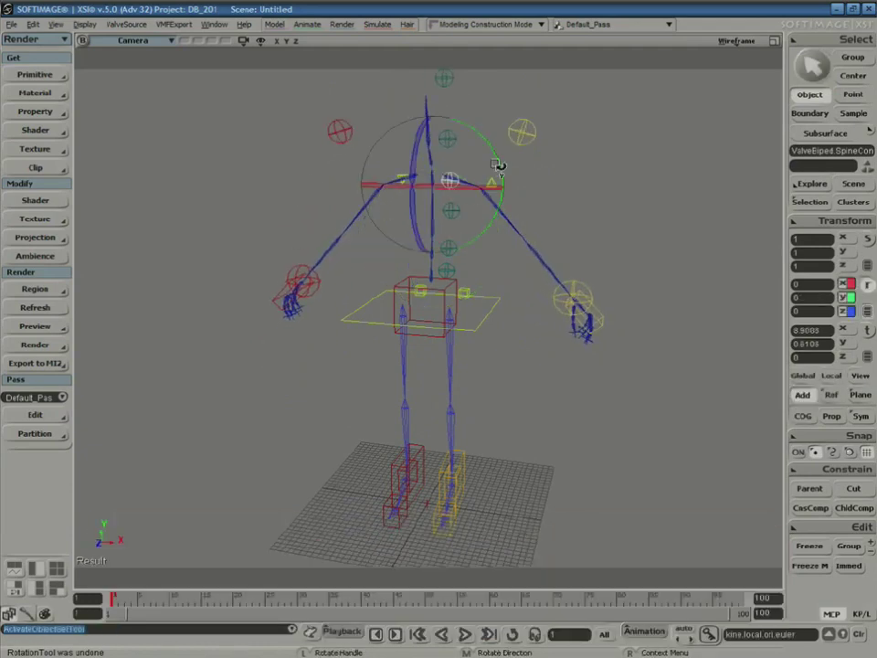
left_click_drag(484, 137, 422, 161)
key("ctrl+z")
- Test the neck control by rotating it, and undo the rotation
key("space")
left_click(446, 139)
key("c")
key("s")
left_click_drag(487, 165, 515, 219)
middle_click_drag(515, 219, 539, 214)
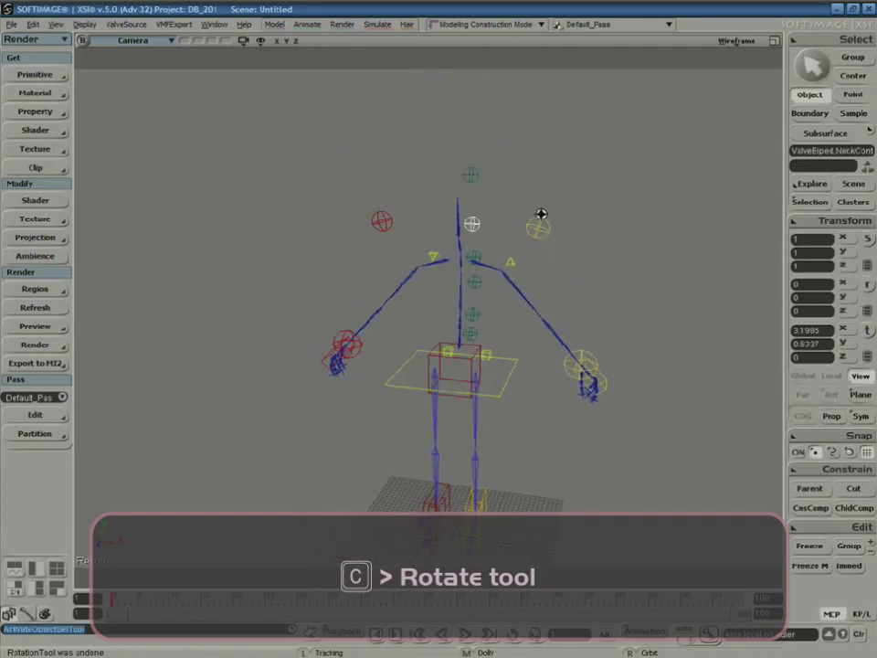
key("ctrl+z")
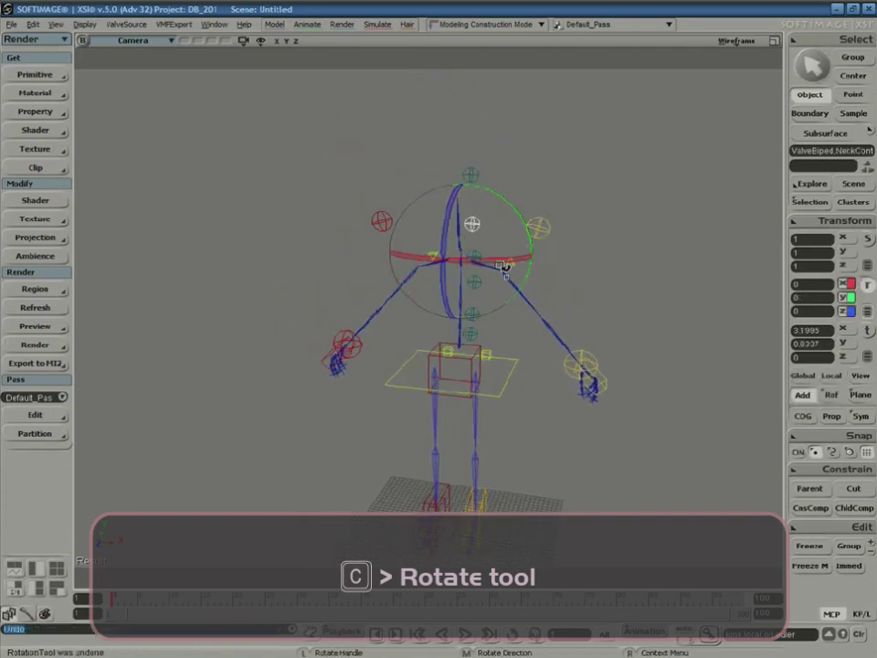
- Test the head control by rotating it, and undo the rotation
key("space")
left_click_drag(474, 158, 513, 224)
key("c")
key("ctrl+z")
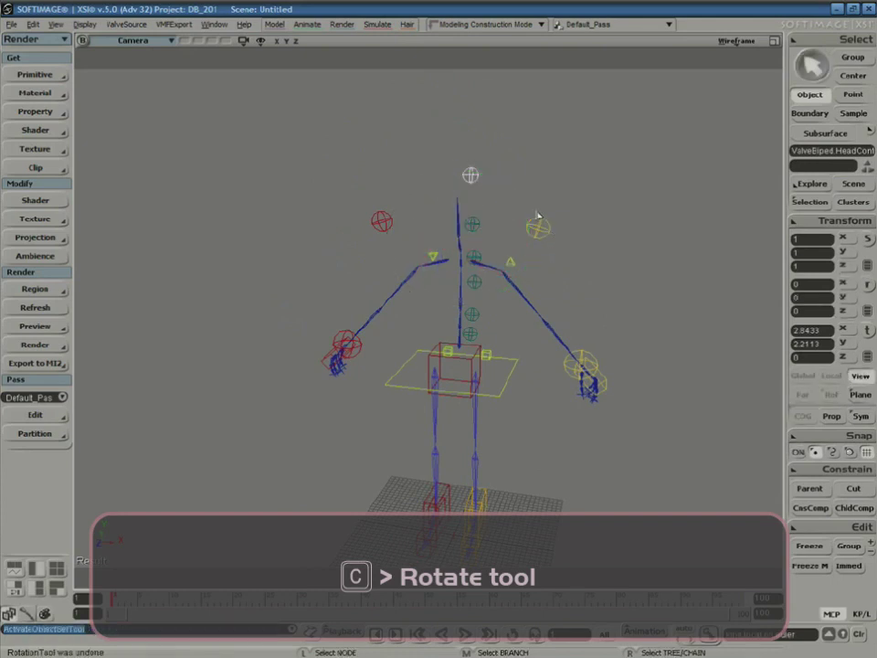
- Test the rotation of the yellow left clavicle control, undo it, and select the left arm's up-vector control
key("ctrl+z")
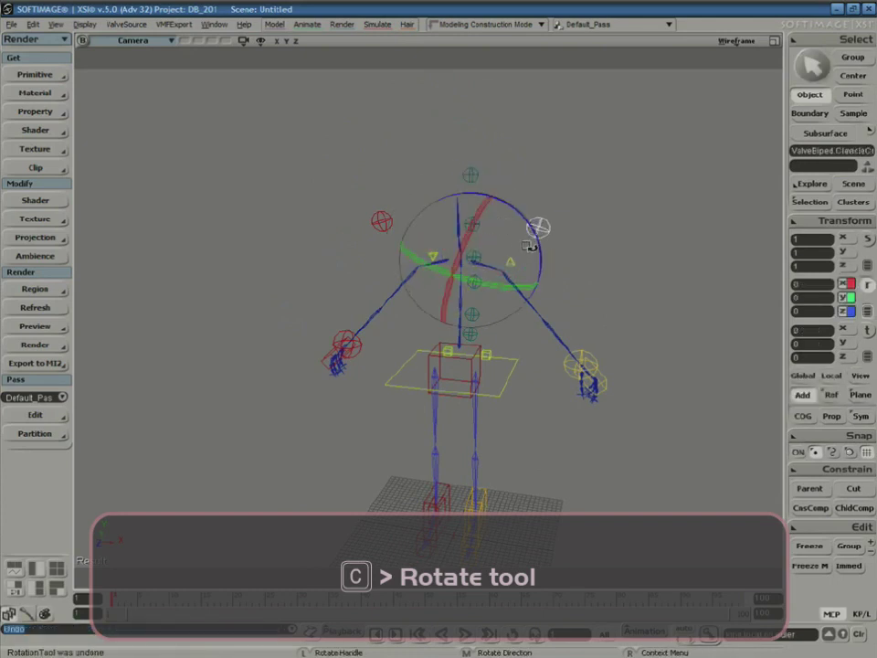
left_click_drag(526, 226, 546, 251)
key("space")
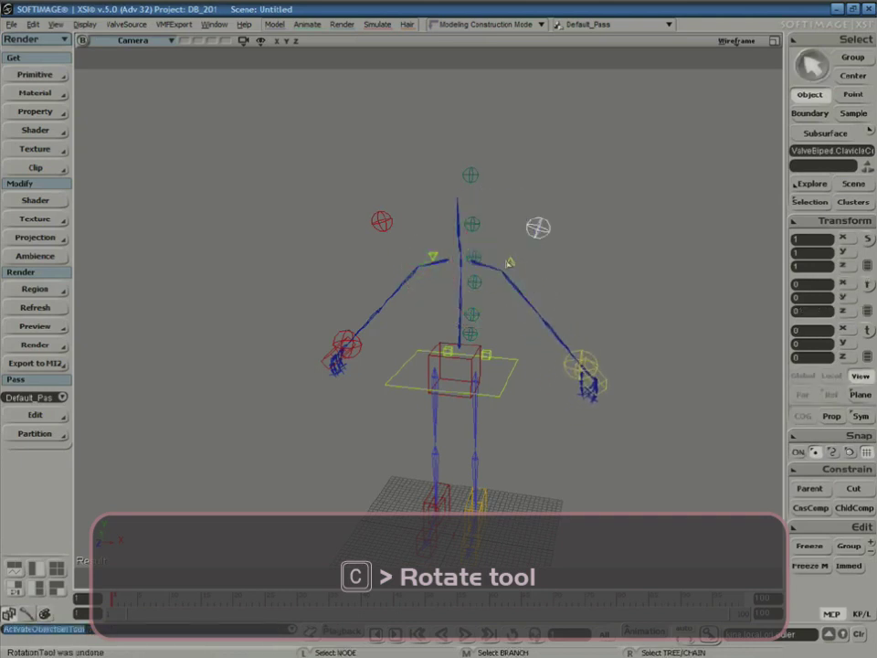
left_click(512, 261)
key("c")
key("space")
key("c")
key("space")
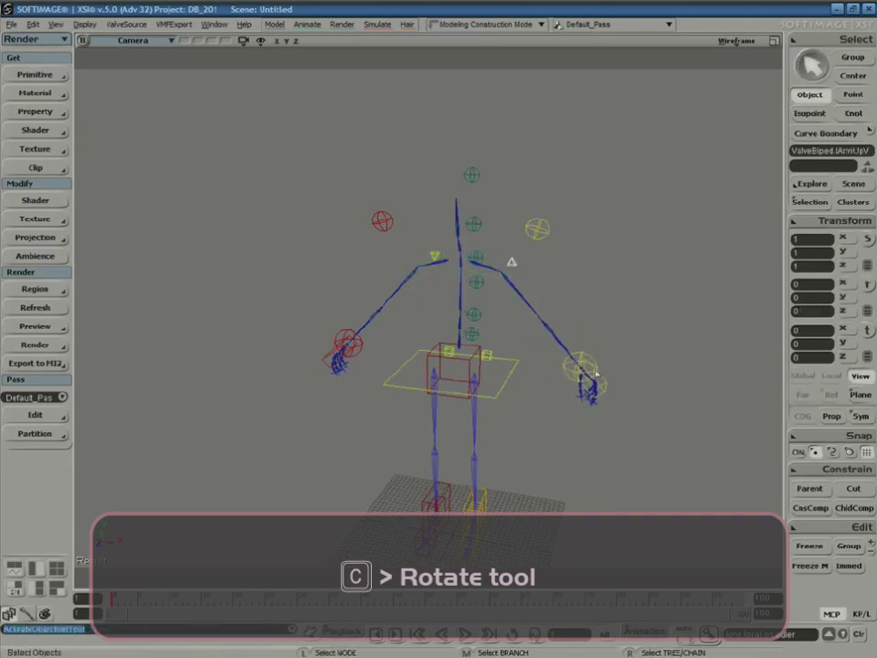
- Move the left hand control up in front of the torso so the left elbow bends
left_click(583, 356)
key("s")
left_click_drag(613, 388, 620, 332)
right_click_drag(619, 332, 568, 387)
key("v")
key("s")
right_click_drag(550, 336, 596, 373)
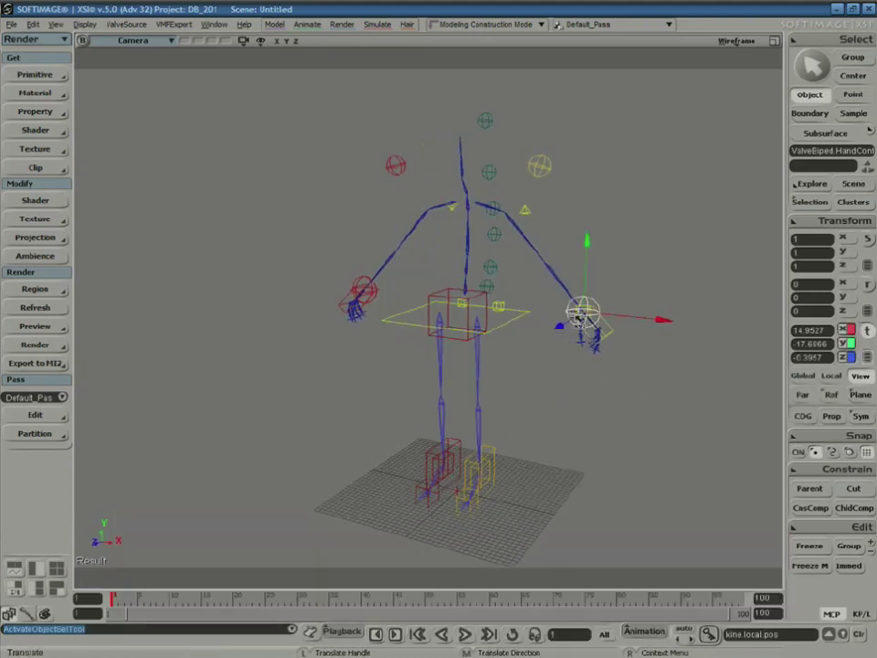
left_click_drag(588, 316, 512, 273)
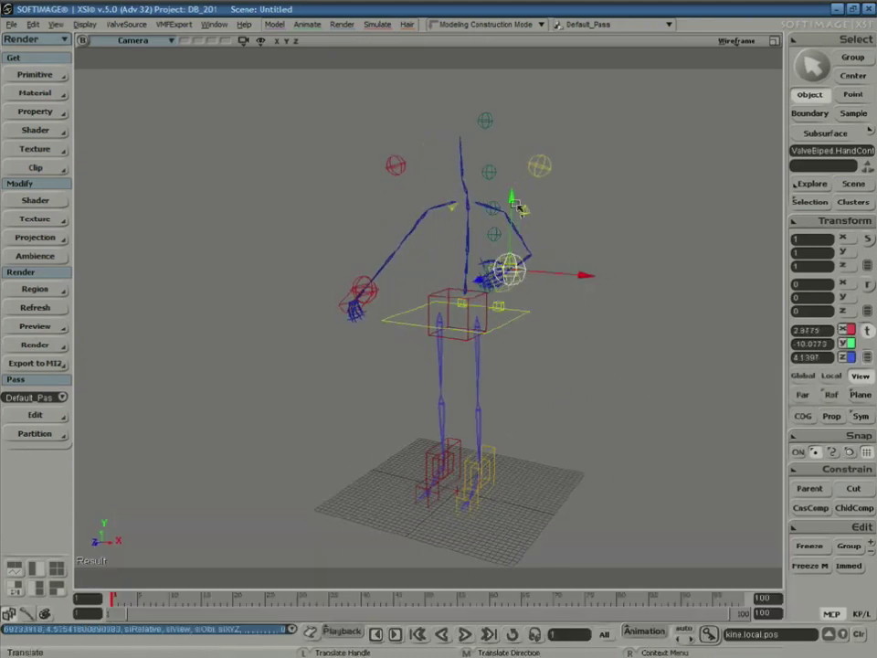
- Move the left arm's up-vector control outward and down to redirect the bent elbow
key("space")
left_click(529, 211)
key("v")
left_click_drag(533, 213, 563, 249)
key("space")
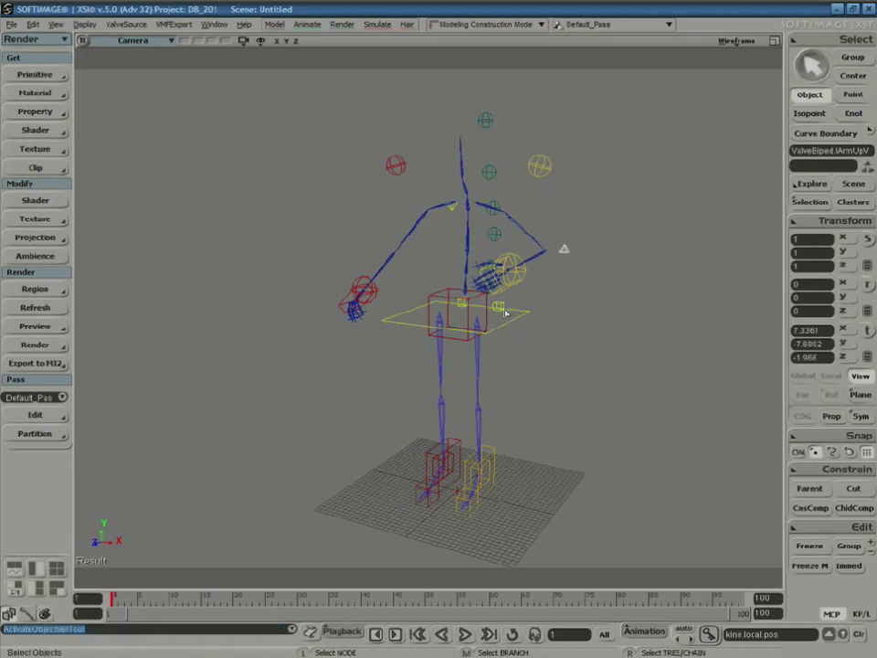
- Move the left leg's up-vector control slightly inward toward the pelvis
left_click(502, 308)
key("v")
left_click_drag(501, 308, 484, 313)
key("space")
- Lower the upper body control along its vertical axis so both knees bend
left_click(503, 323)
key("v")
left_click_drag(460, 245, 468, 315)
key("space")
- Reposition the left leg's up-vector control again with the knees bent, and deselect everything
left_click(482, 375)
key("v")
mouse_move(513, 388)
left_mouse_down()
mouse_move(502, 385)
mouse_move(567, 396)
mouse_move(486, 387)
mouse_move(509, 393)
left_mouse_up()
key("space")
left_click(552, 419)
- Undo all the test moves of the hand, arm, leg and upper body controls to restore the rig's default pose
key("s")
right_click_drag(590, 408, 600, 454)
middle_click_drag(599, 454, 572, 391)
left_click_drag(572, 391, 564, 370)
middle_click_drag(564, 370, 569, 362)
key("v")
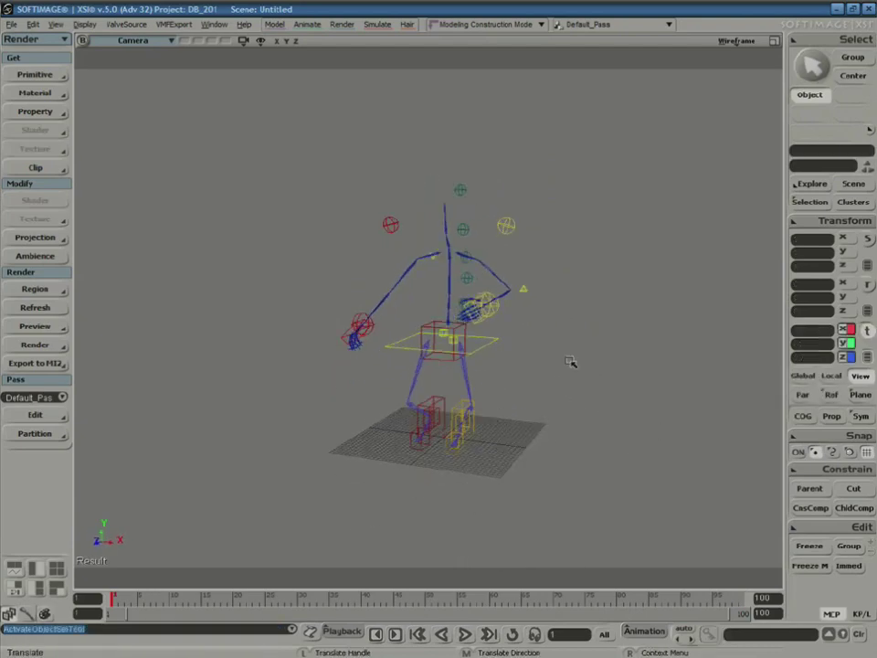
key("ctrl+z")
key("ctrl+z")
key("ctrl+z")
key("ctrl+z")
key("ctrl+z")
key("ctrl+z")
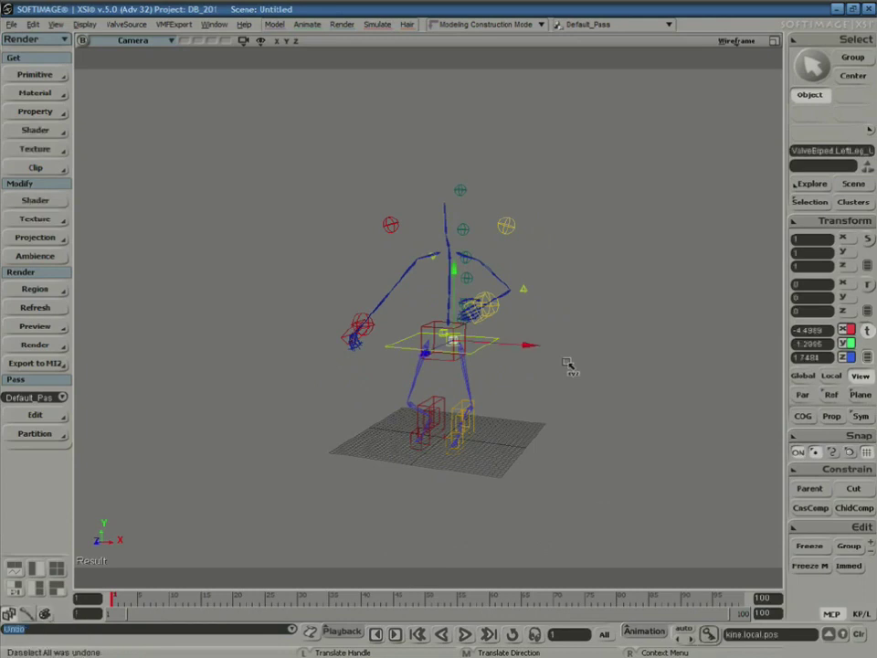
key("ctrl+z")
key("ctrl+z")
key("ctrl+z")
key("ctrl+z")
key("ctrl+z")
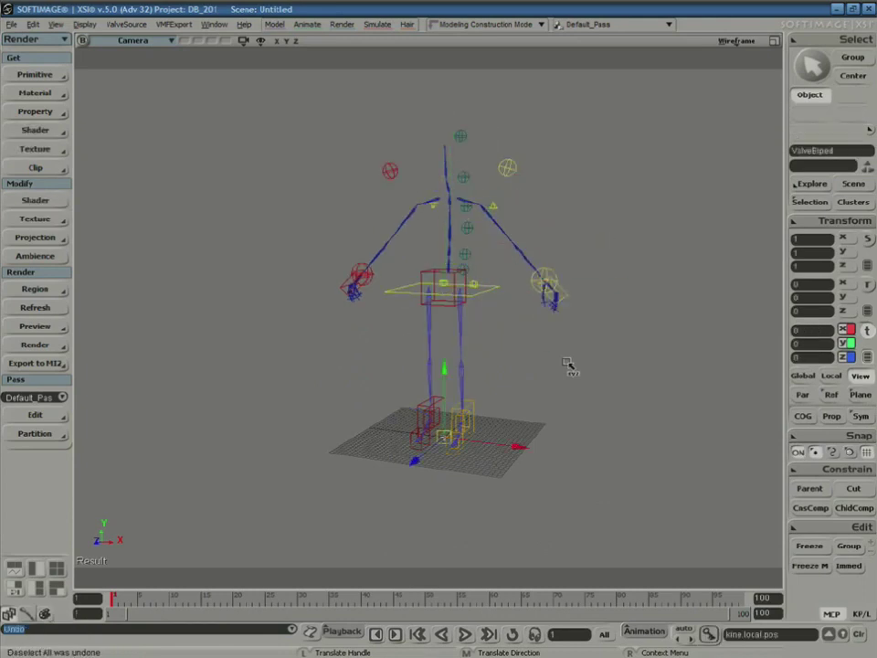
key("ctrl+z")
key("ctrl+z")
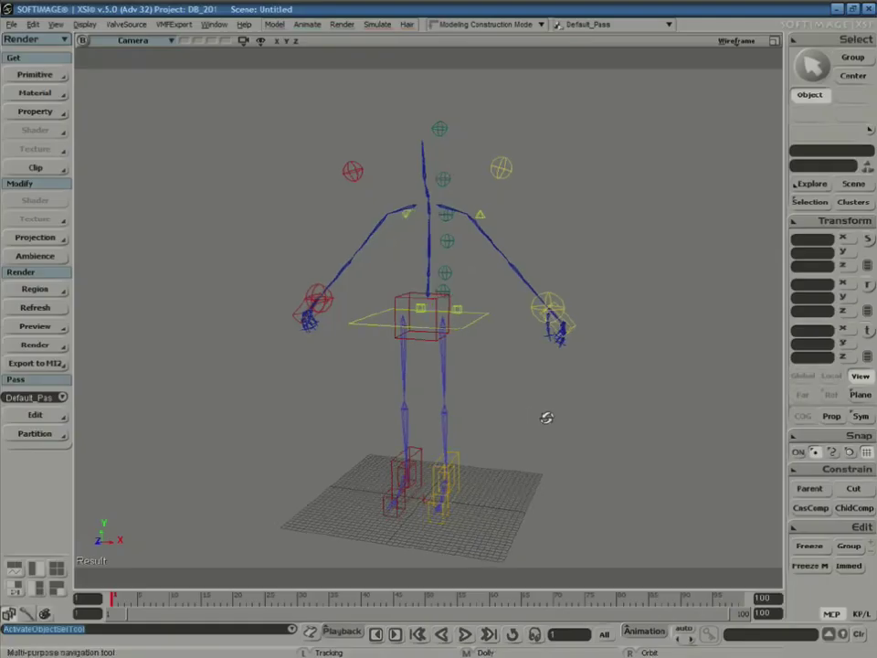
right_click_drag(544, 415, 523, 415)
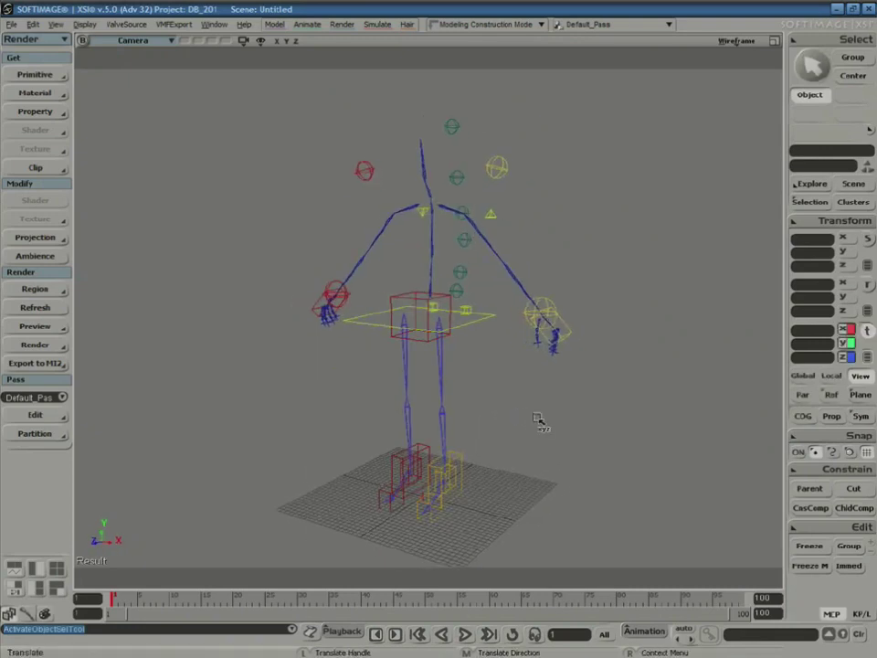
key("space")
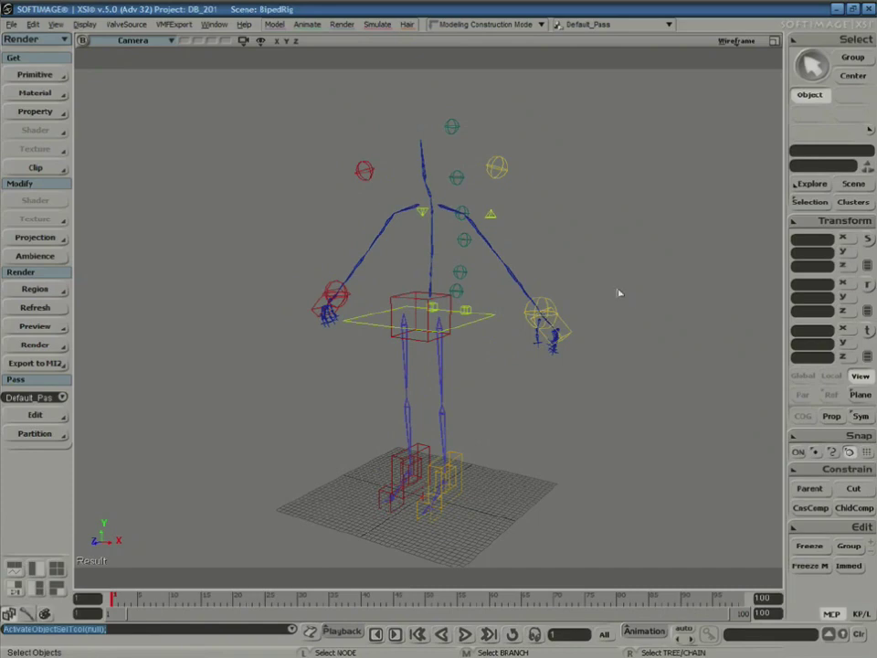
- Import the NSC.emdl model from the Models folder of the DB_201 project into the scene and close the browser
key("5")
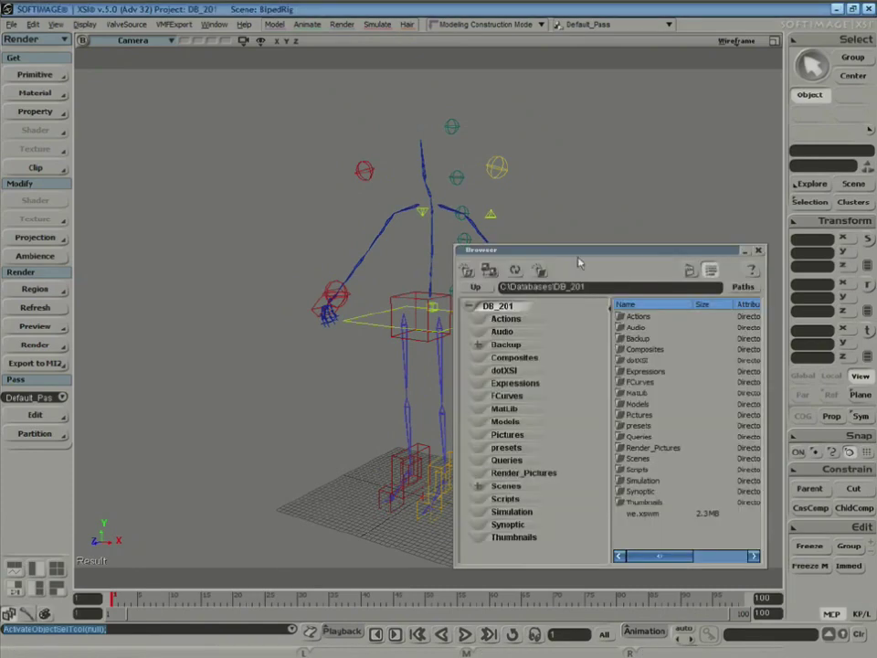
left_click_drag(578, 263, 597, 110)
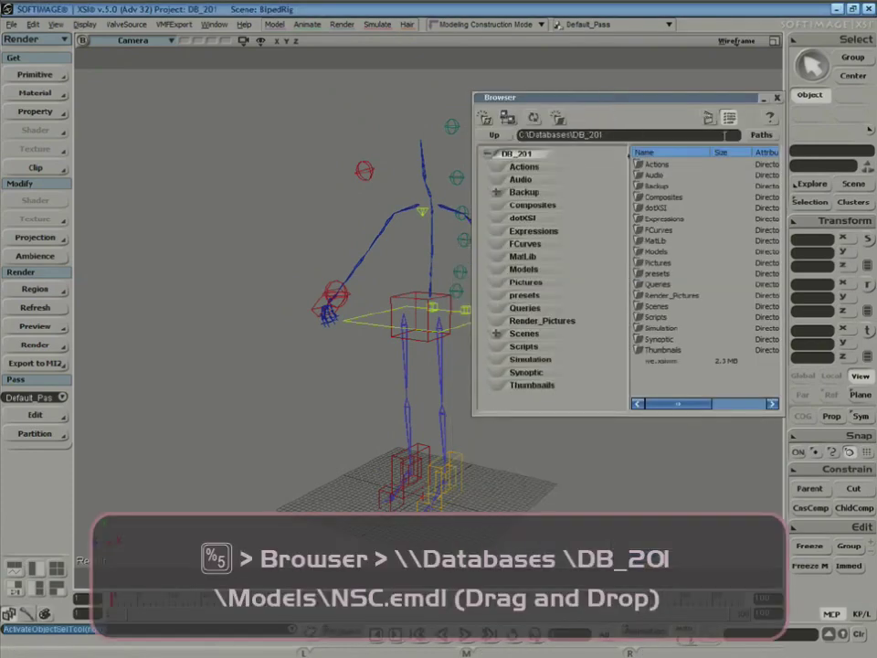
left_click(756, 137)
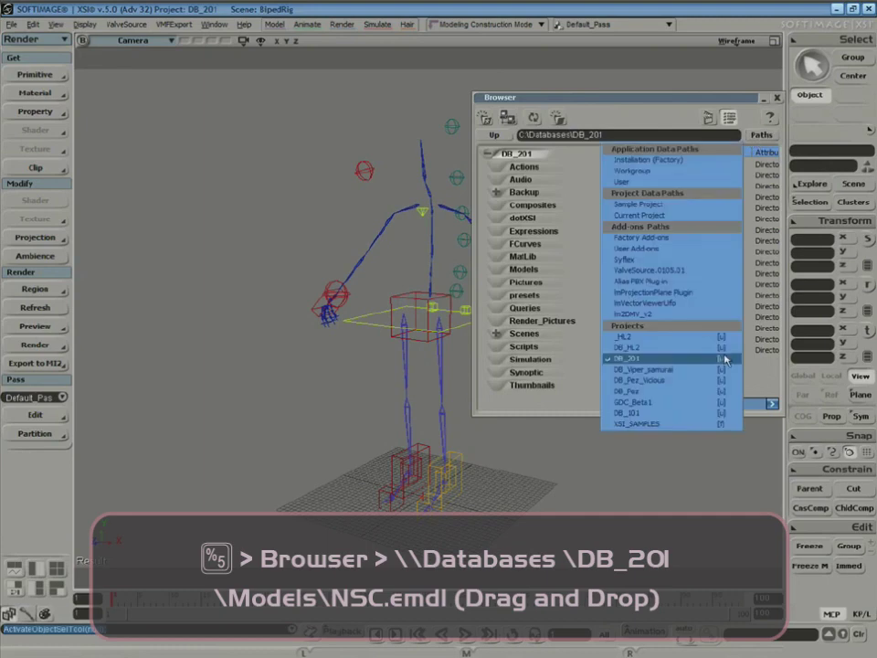
left_click(652, 360)
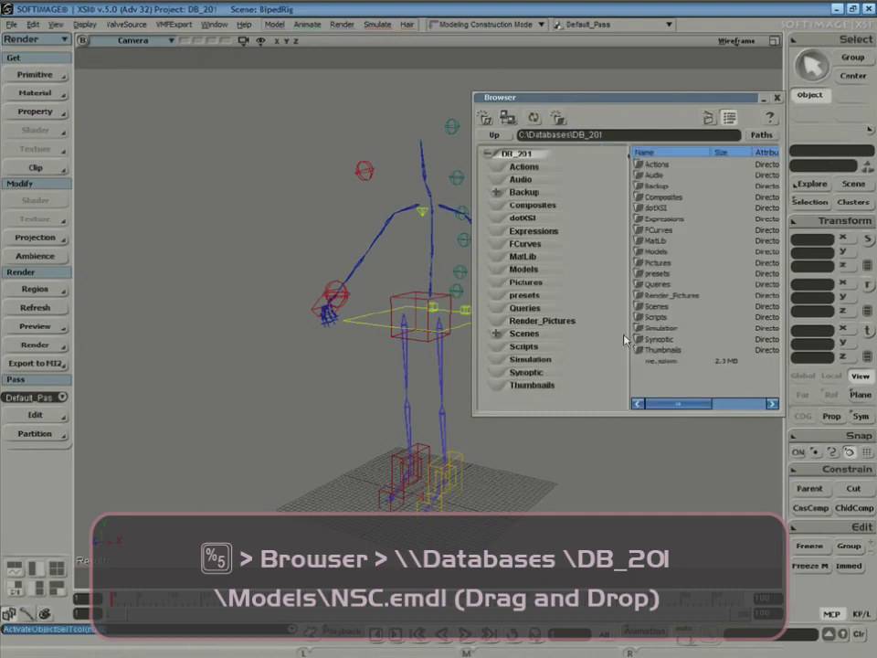
left_click(522, 270)
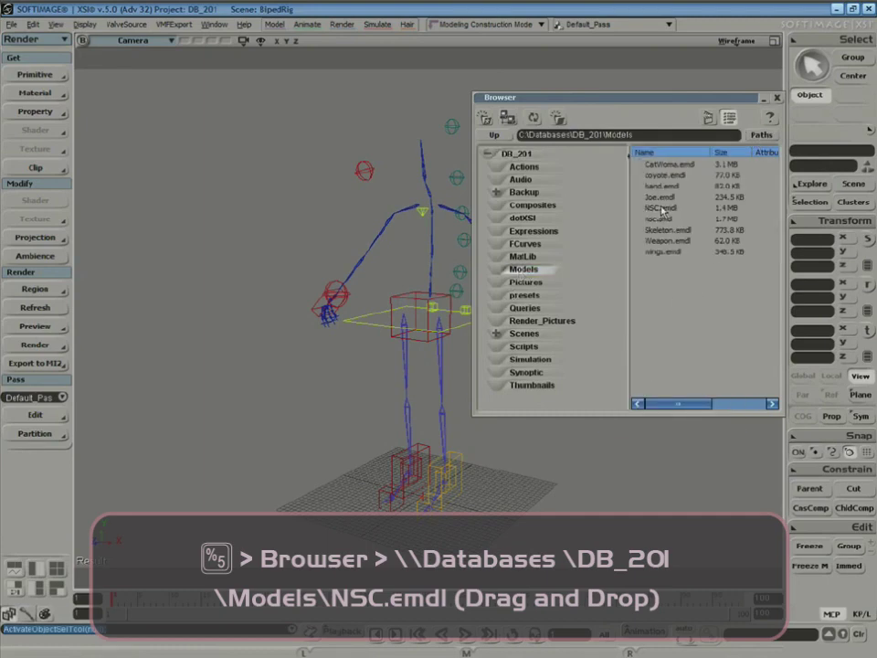
left_click_drag(663, 211, 257, 209)
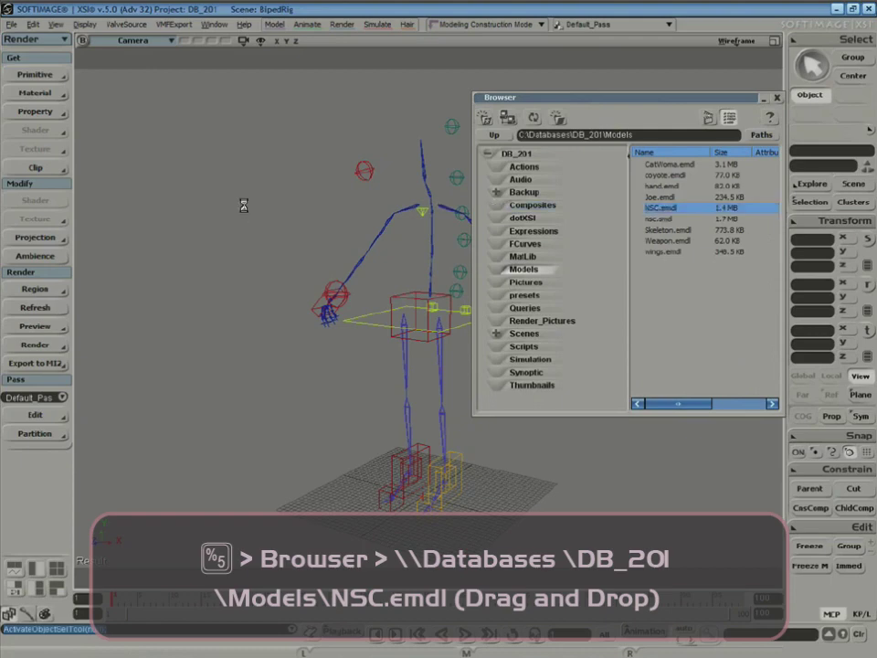
left_click(775, 97)
left_click(554, 450)
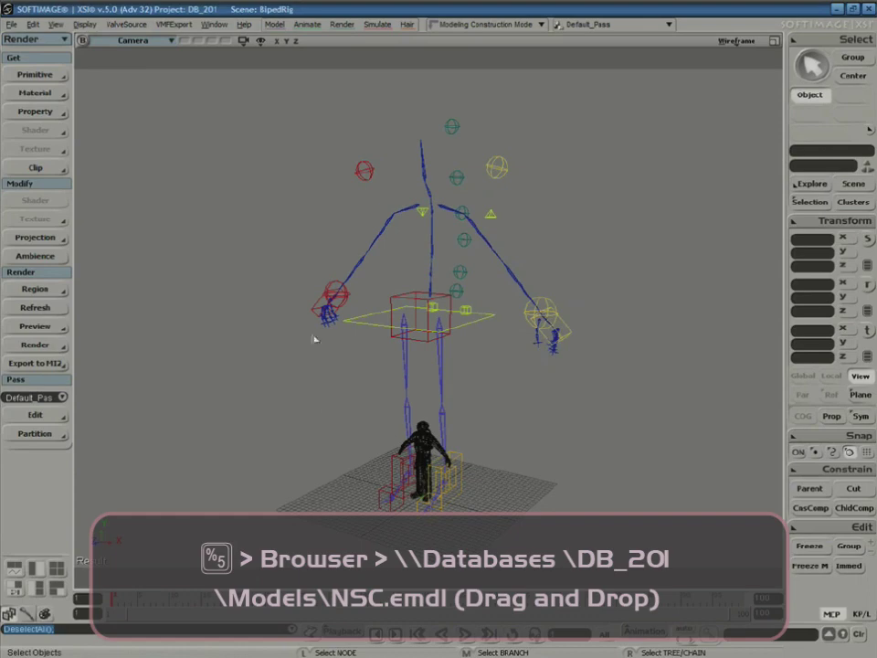
- Examine the imported character's size against the biped rig from close up and from the front
key("s")
right_click_drag(421, 376, 471, 405)
middle_click_drag(471, 406, 452, 395)
right_click_drag(451, 395, 444, 426)
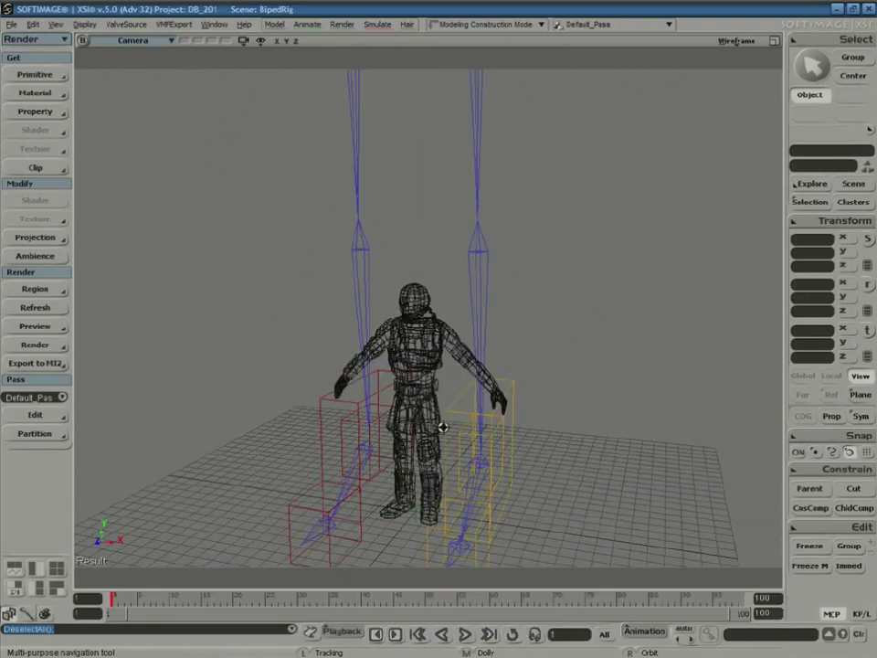
middle_click_drag(444, 427, 528, 241)
right_click_drag(528, 241, 519, 345)
middle_click_drag(519, 344, 521, 339)
right_click_drag(521, 339, 482, 397)
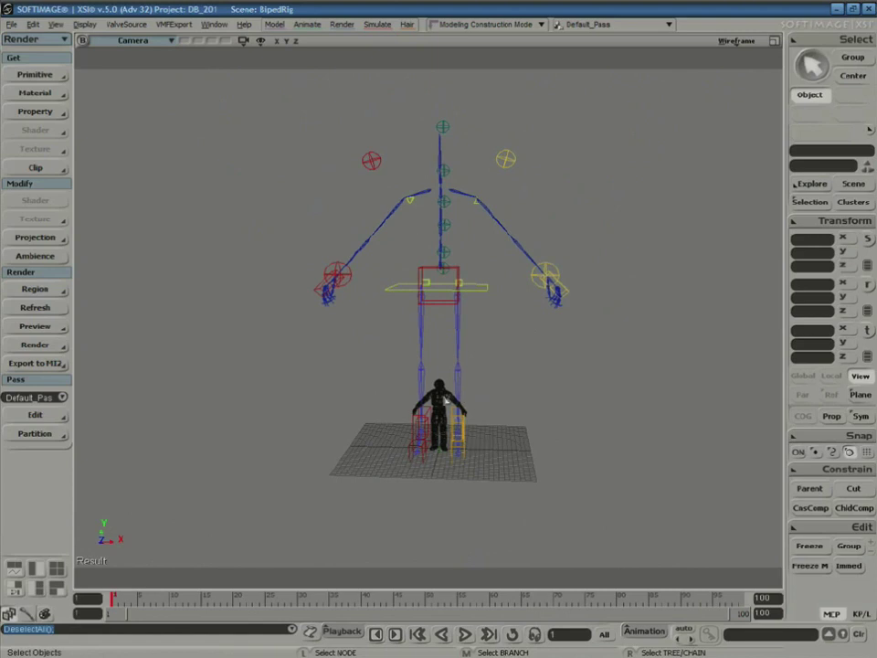
- Cut the _NSC mesh from the NSC model's hierarchy in the scene explorer and delete the emptied NSC model
left_click(461, 397)
key("8")
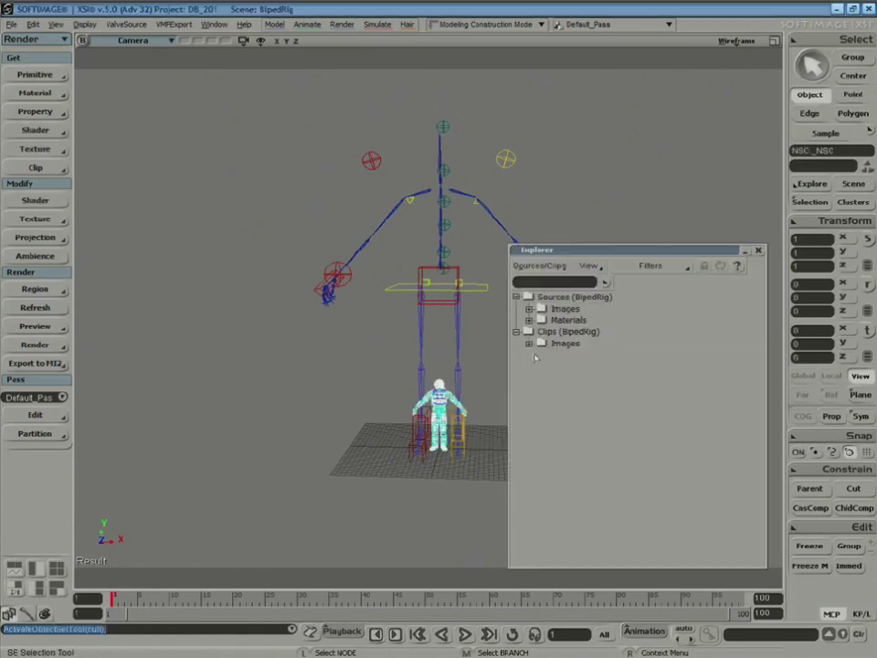
key("s")
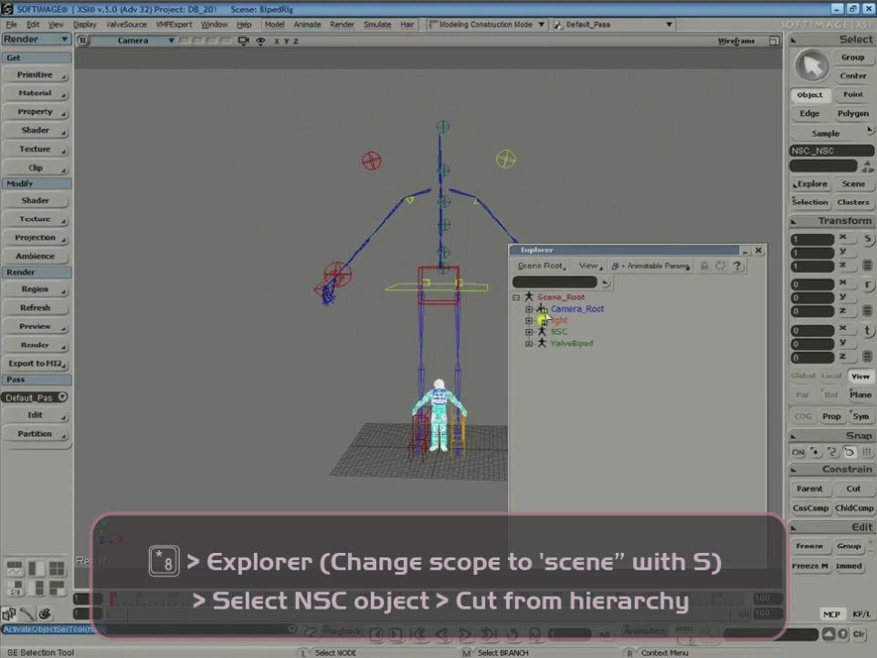
left_click_drag(596, 250, 644, 142)
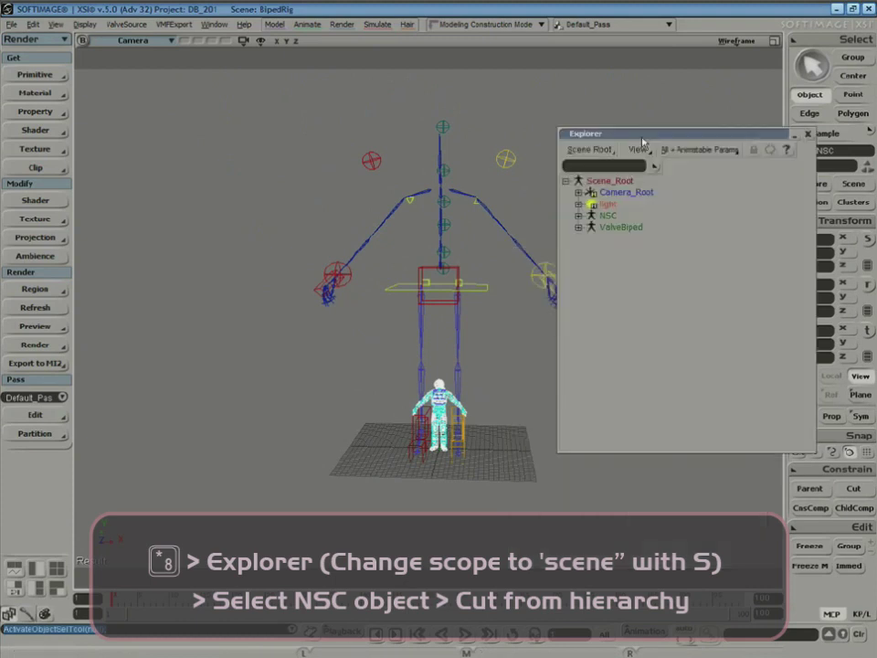
left_click(577, 216)
left_click(627, 262)
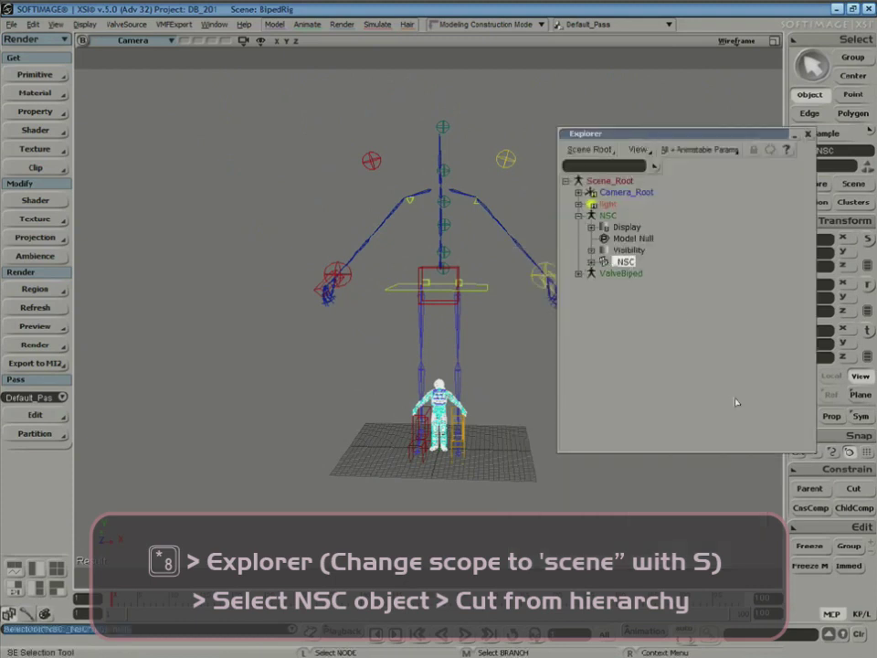
left_click(858, 490)
left_click(609, 216)
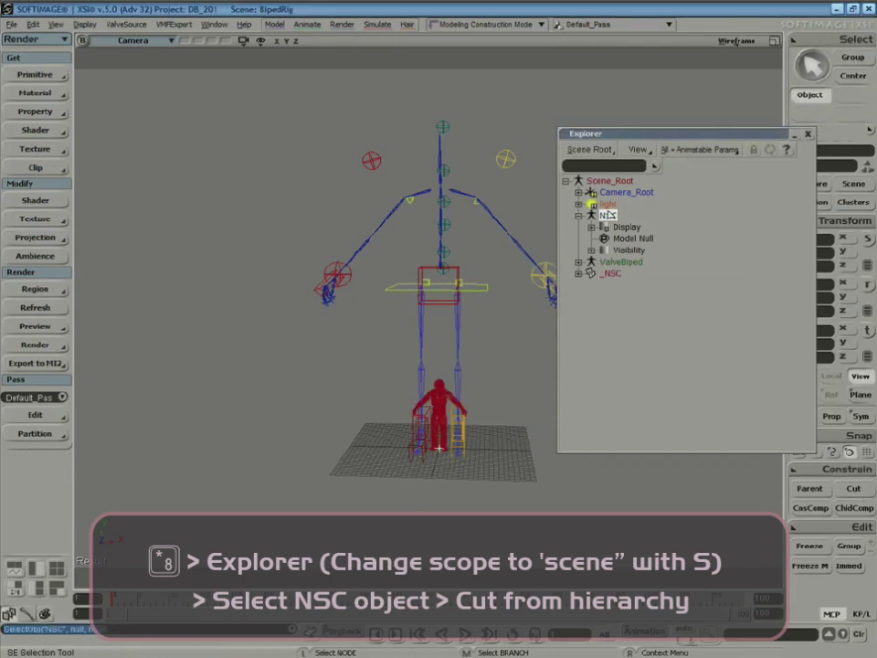
key("Delete")
- Scale the _NSC mesh uniformly to about 4.37 to match the rig's size
left_click(613, 227)
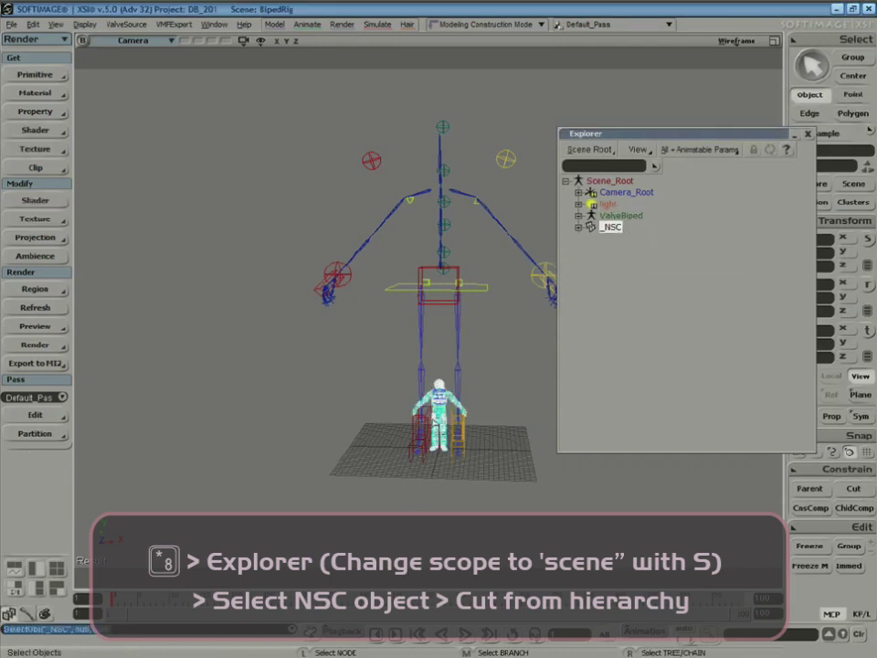
key("x")
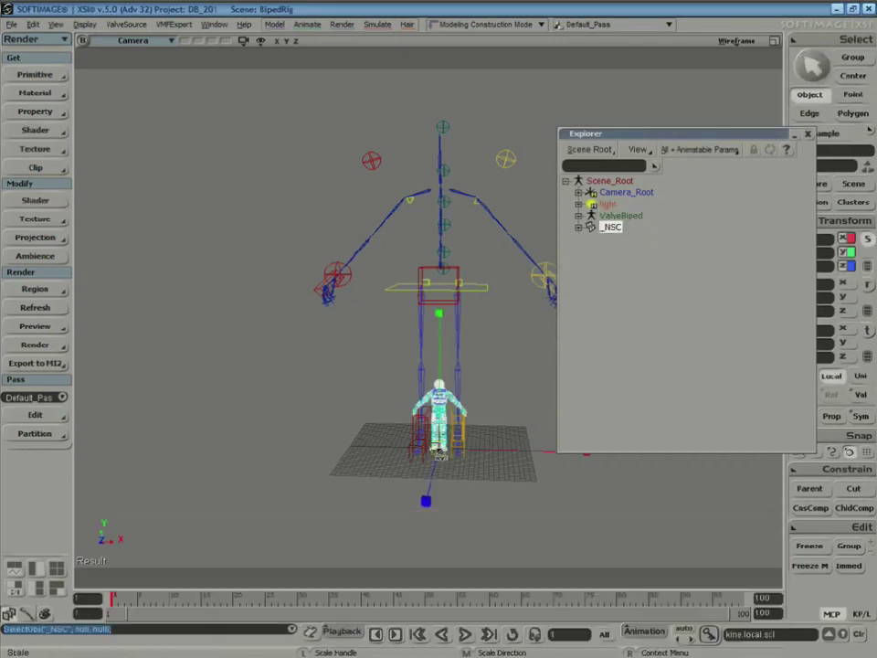
left_click(807, 135)
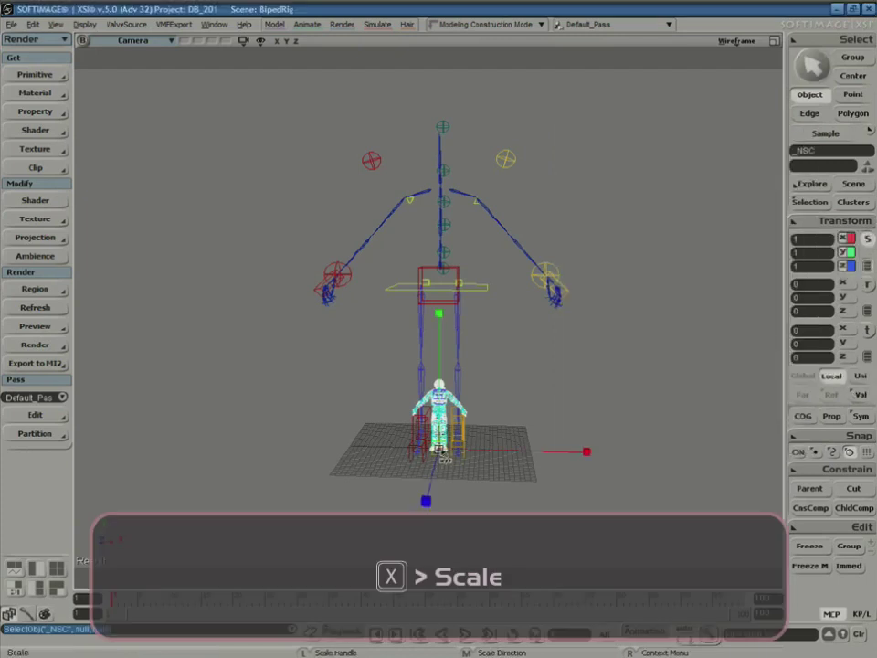
left_click_drag(438, 454, 794, 73)
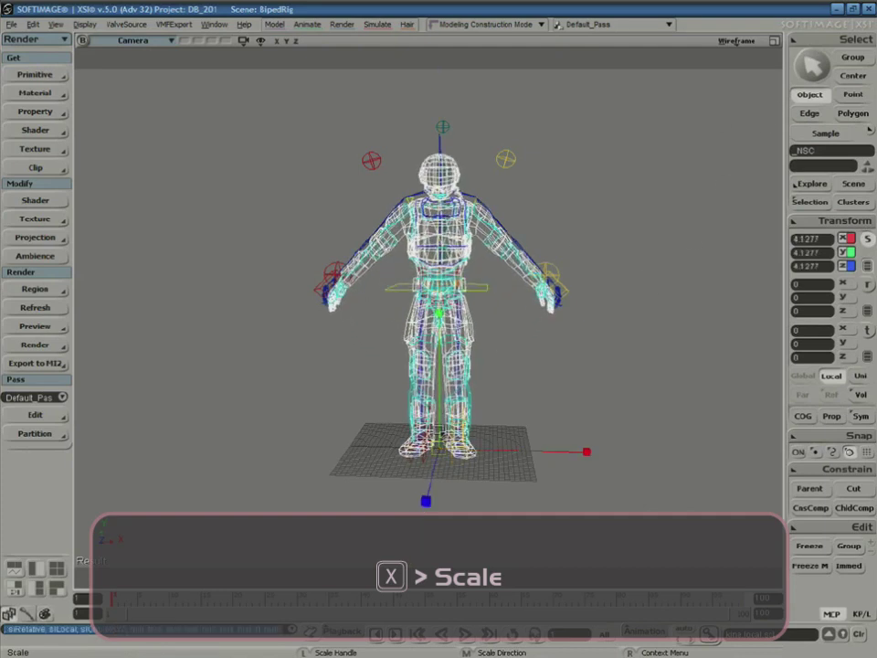
left_click_drag(439, 452, 446, 452)
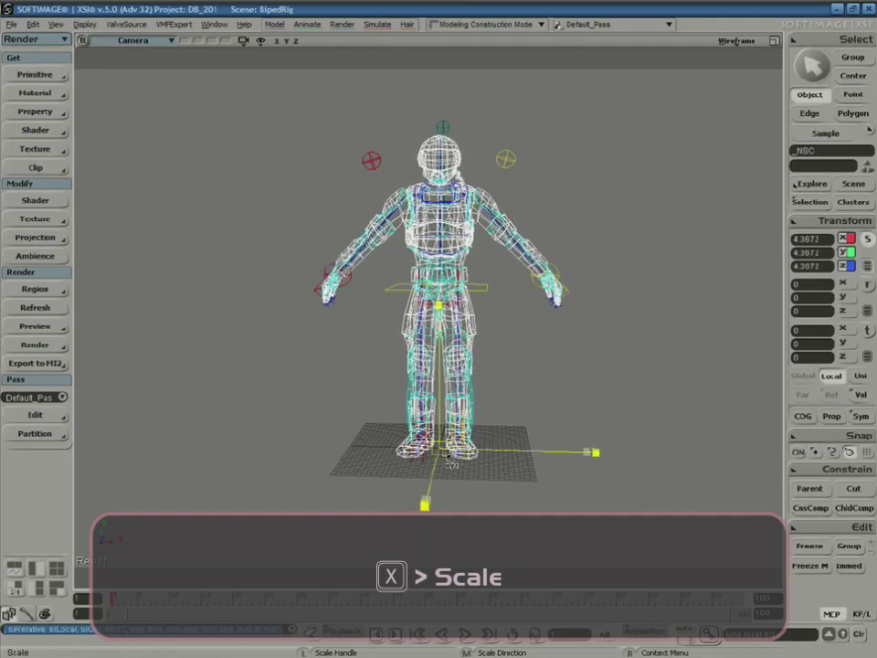
- Refine the _NSC mesh's uniform scale to about 4.39 in the Front view with the grid hidden
left_click(139, 42)
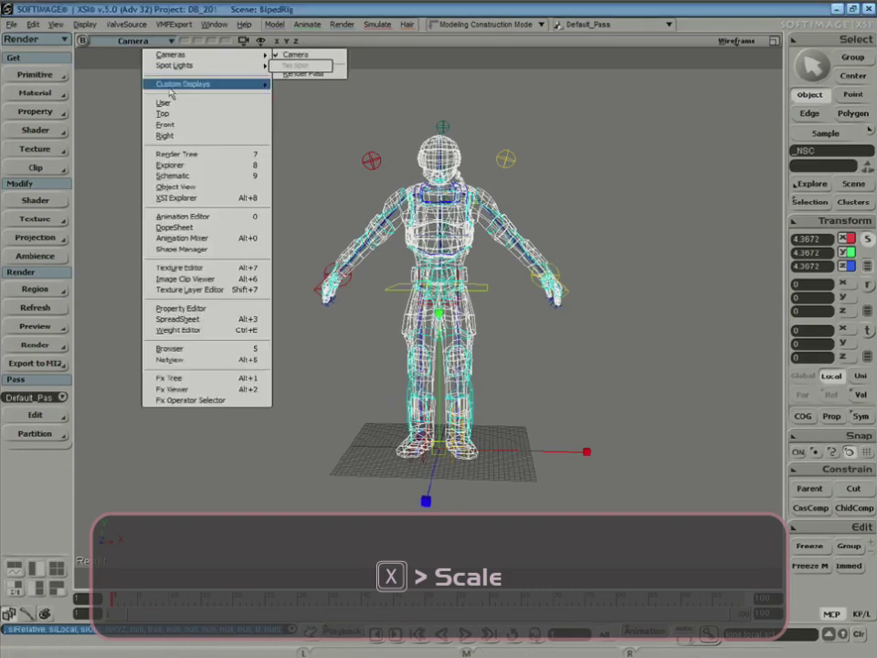
left_click(172, 122)
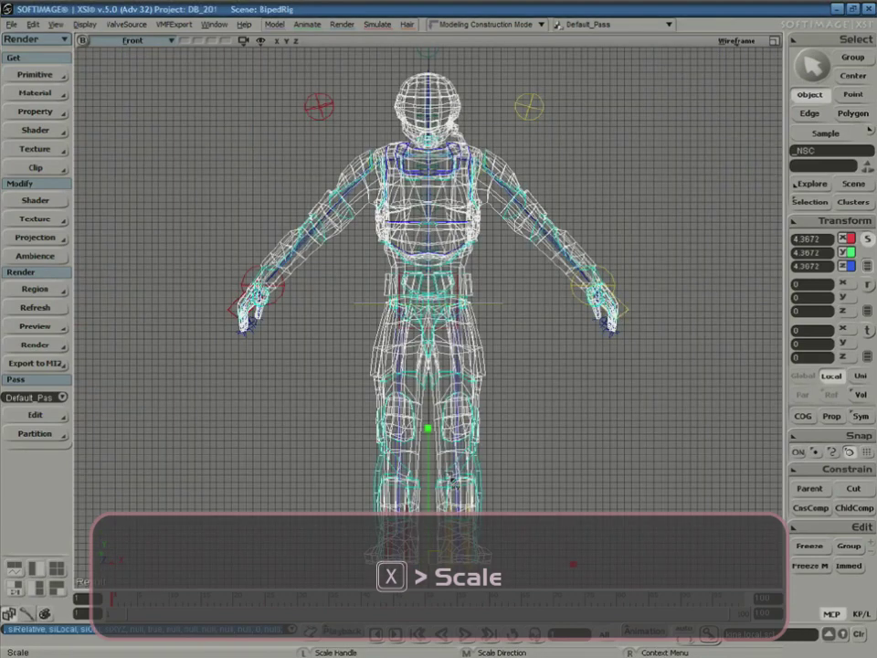
key("g")
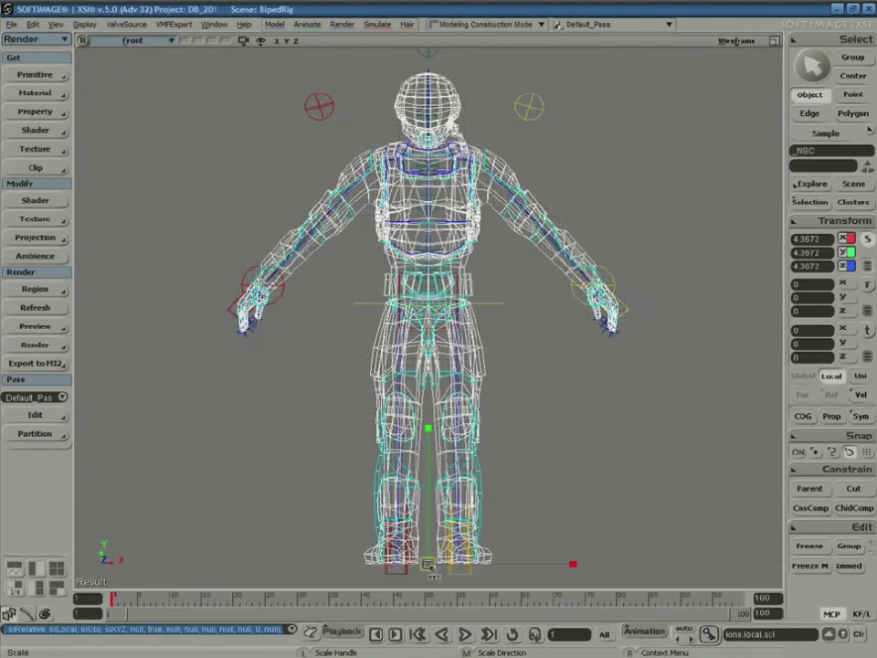
key("a")
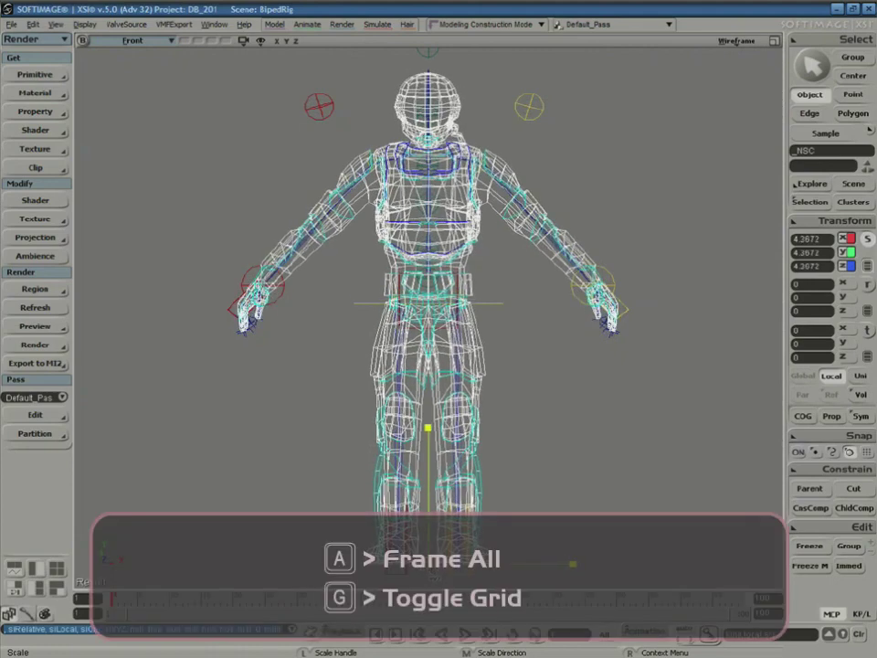
left_click_drag(434, 578, 434, 579)
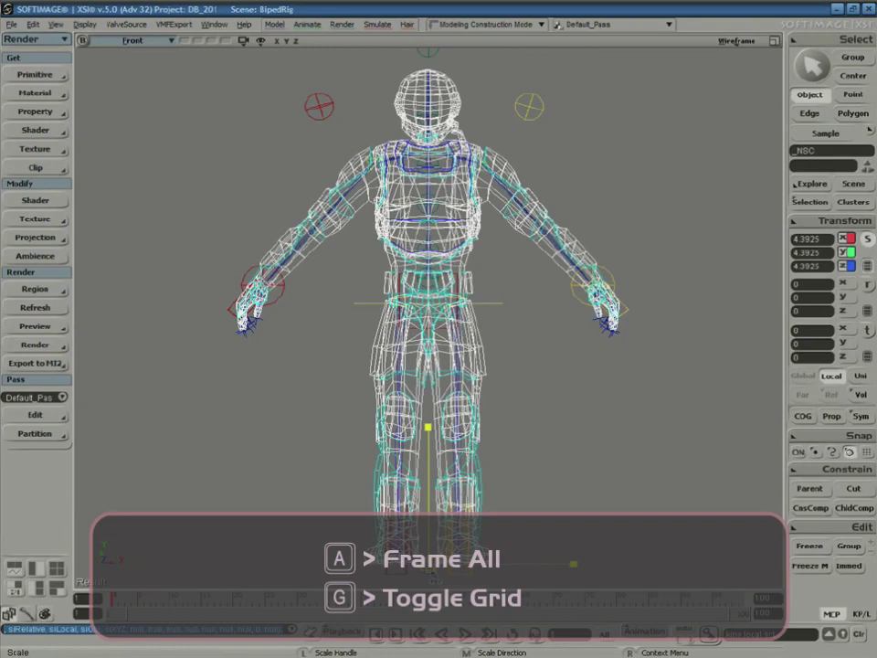
- Inspect how the scaled mesh fits the rig's hands, legs and torso from several angles in the User view
left_click(132, 40)
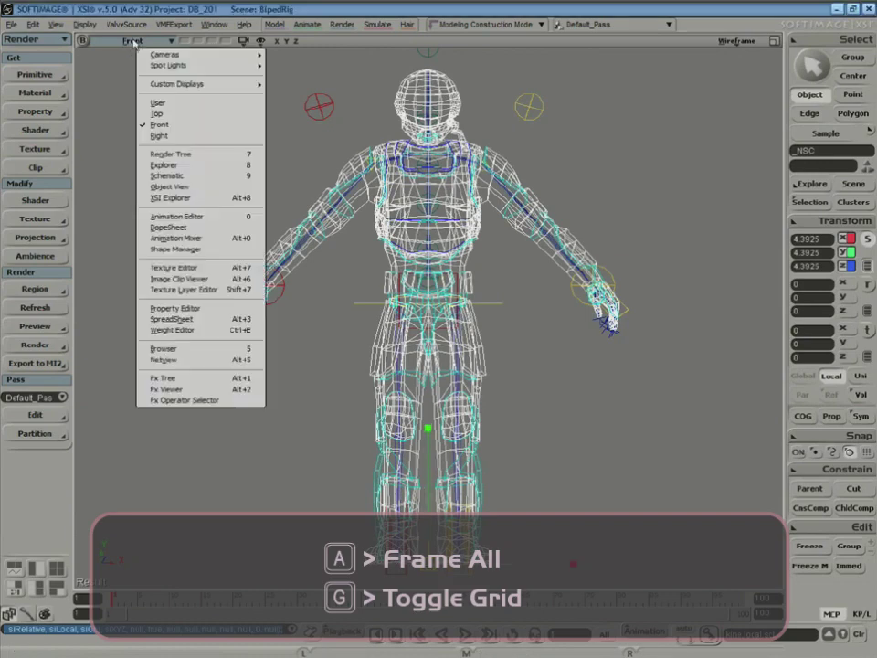
left_click(157, 101)
key("a")
key("s")
right_click_drag(379, 274, 402, 315)
middle_click_drag(402, 315, 504, 329)
left_click_drag(504, 328, 348, 225)
right_click_drag(349, 225, 376, 238)
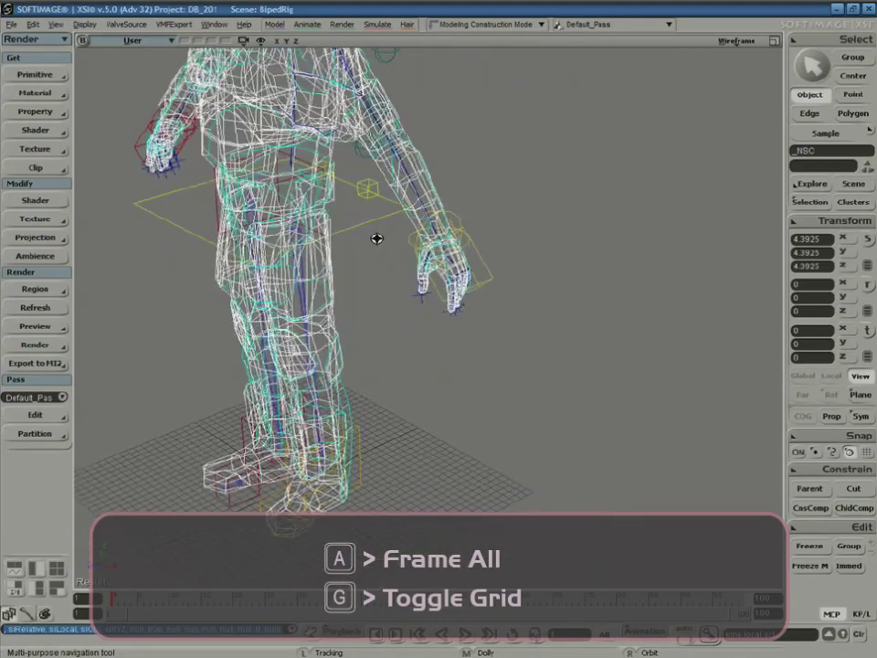
middle_click_drag(376, 238, 385, 331)
mouse_move(385, 330)
right_mouse_down()
mouse_move(341, 317)
mouse_move(394, 320)
right_mouse_up()
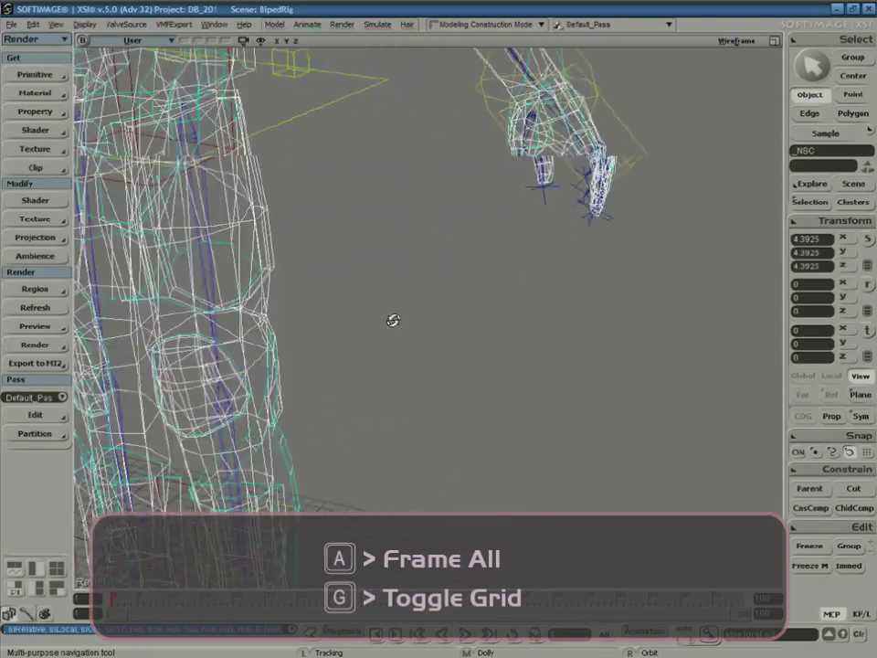
middle_click_drag(394, 320, 469, 170)
left_click_drag(469, 170, 503, 298)
right_click_drag(503, 298, 501, 305)
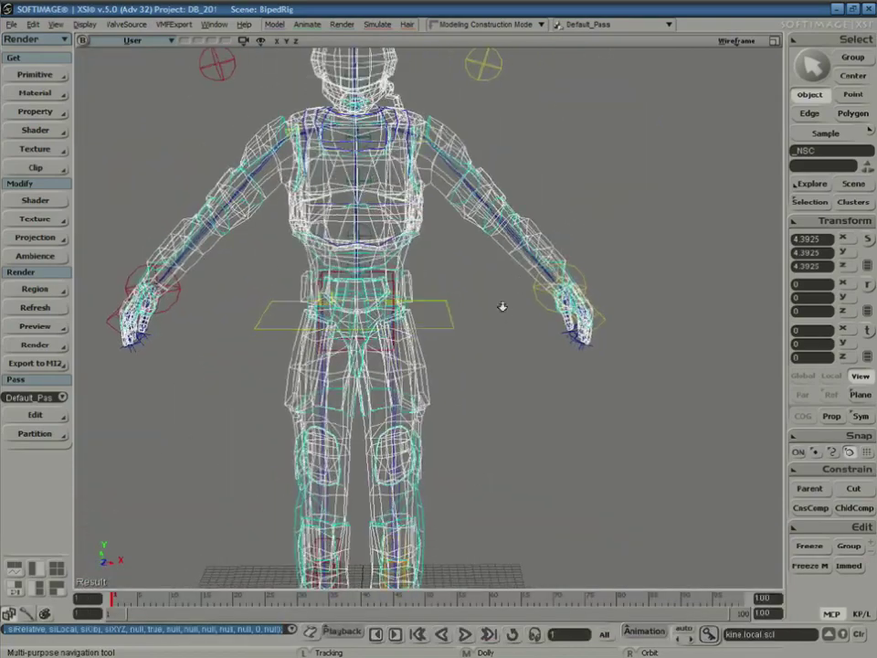
middle_click_drag(502, 305, 507, 261)
left_click_drag(495, 367, 500, 303)
middle_click_drag(499, 303, 491, 300)
right_click_drag(491, 300, 511, 319)
key("x")
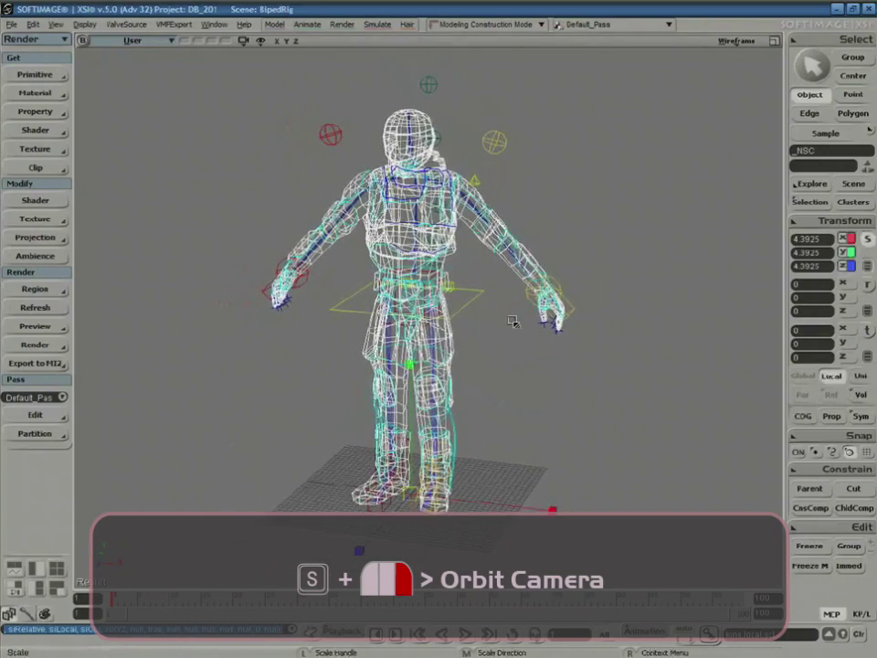
- Return the upper-right viewport to the Camera view and maximize it at an angle showing the whole character
middle_click(155, 46)
left_click(775, 42)
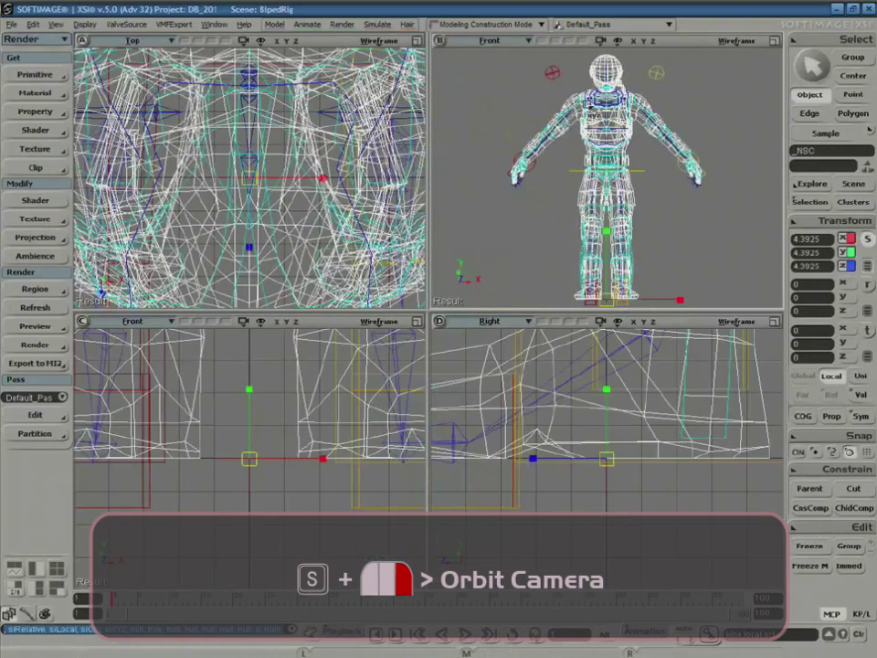
left_click(510, 46)
mouse_move(525, 53)
left_click(665, 55)
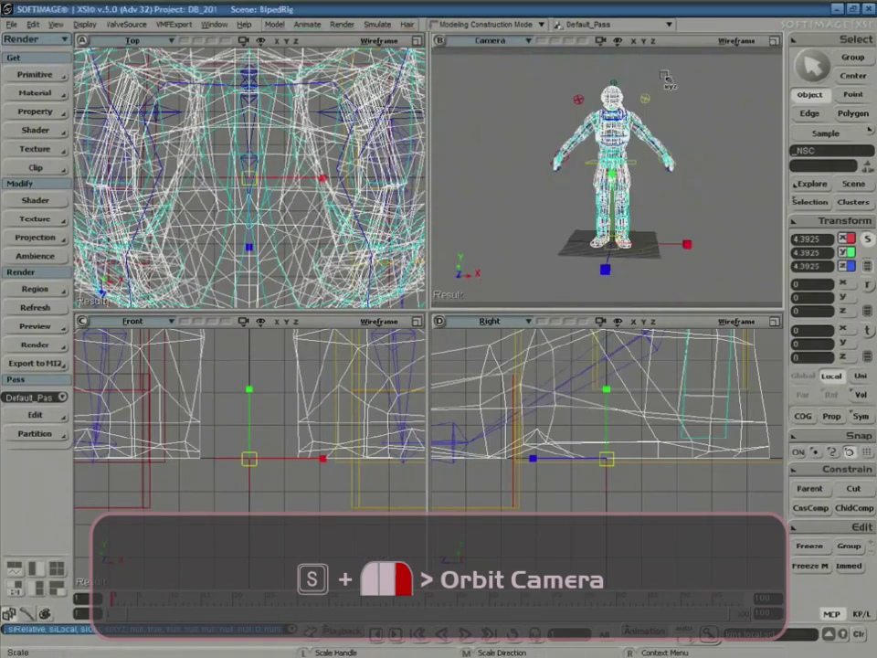
left_click(774, 41)
key("s")
right_click_drag(603, 223, 584, 245)
- Set the Camera view to Shaded display and deselect the mesh
left_click(736, 41)
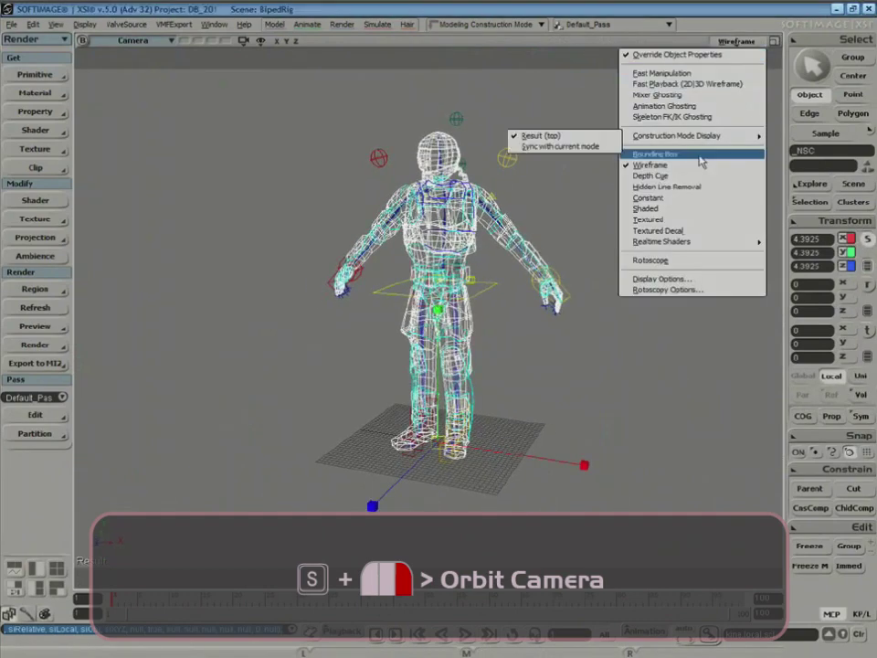
left_click(653, 208)
mouse_move(591, 231)
right_mouse_down()
mouse_move(601, 192)
mouse_move(587, 232)
right_mouse_up()
key("space")
left_click(548, 329)
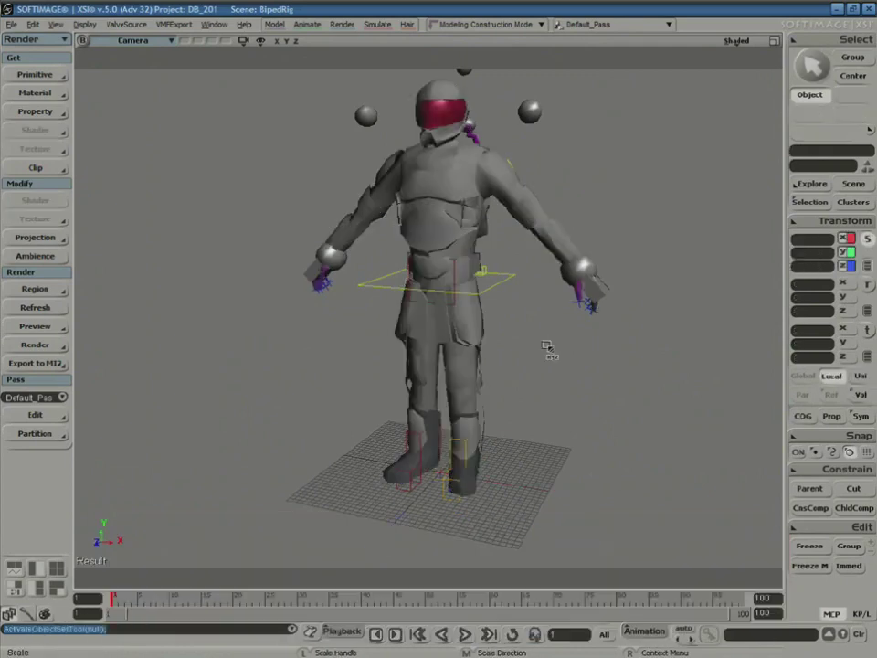
- Set the Camera view's display mode to Textured Decal with the whole character in frame
key("s")
mouse_move(550, 351)
right_mouse_down()
mouse_move(484, 362)
mouse_move(522, 334)
mouse_move(576, 358)
mouse_move(615, 333)
mouse_move(566, 368)
mouse_move(572, 330)
mouse_move(564, 354)
right_mouse_up()
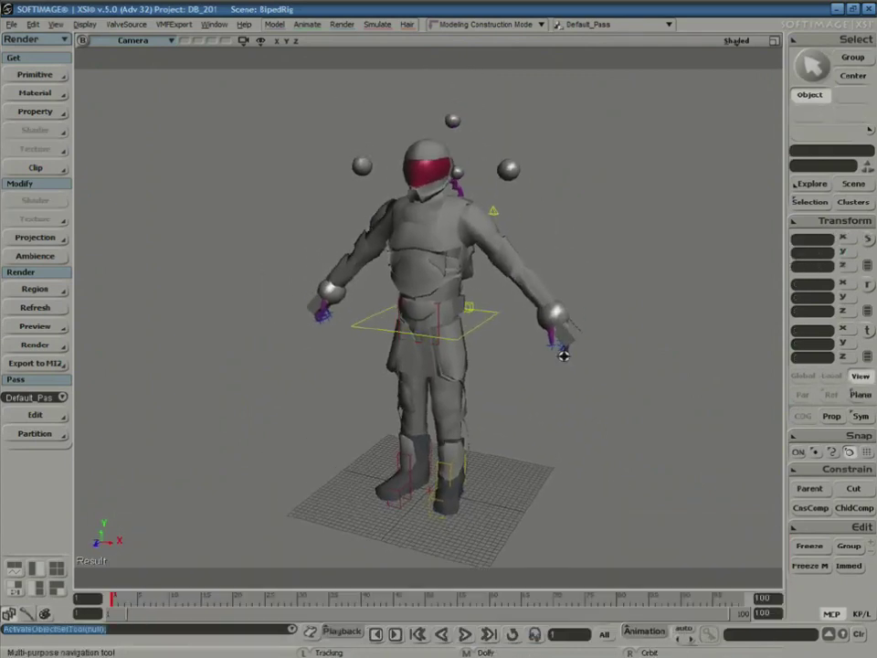
key("x")
left_click(740, 40)
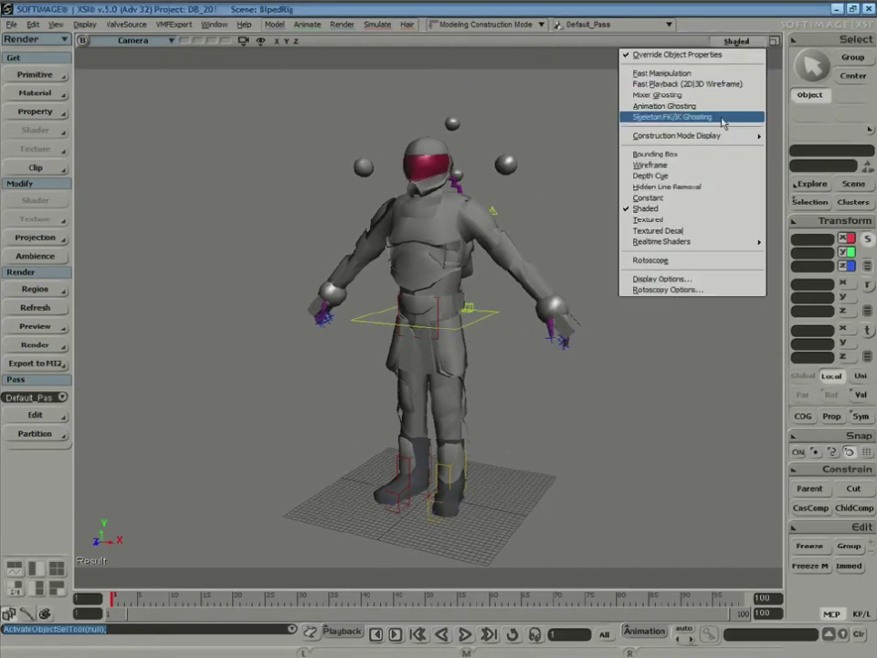
left_click(700, 234)
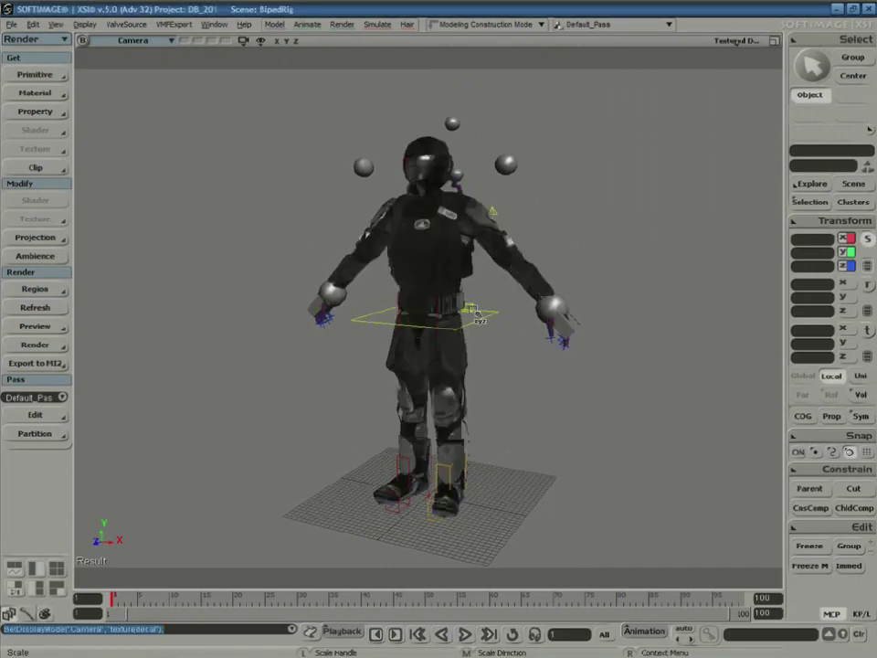
- Select the _NSC mesh and freeze all its transforms
key("space")
left_click(456, 227)
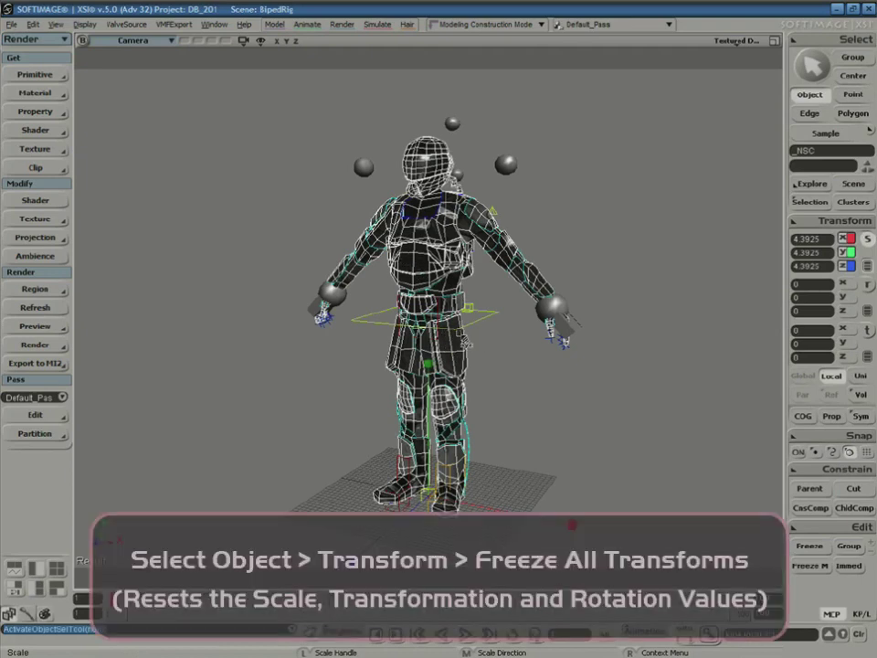
left_click(815, 223)
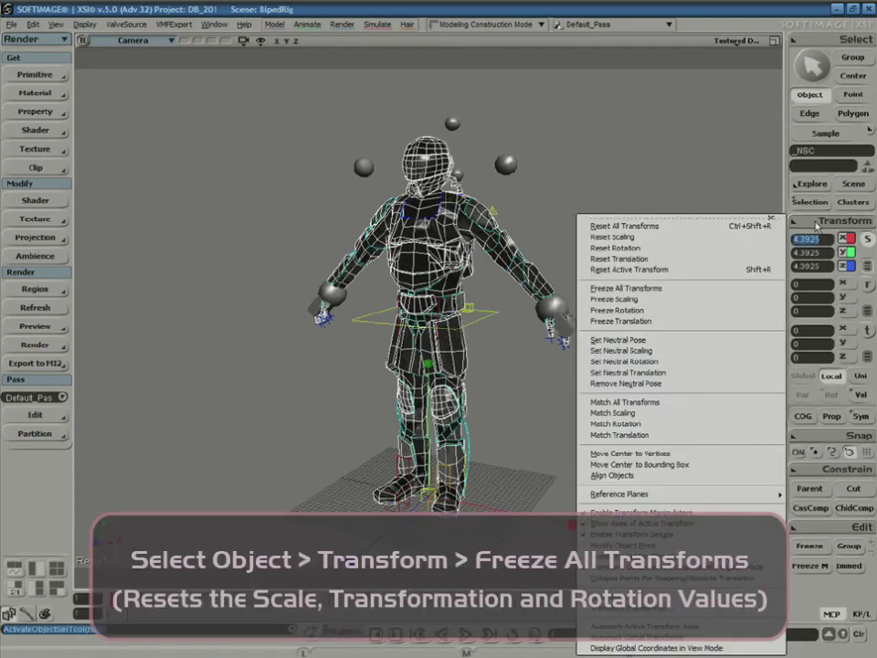
left_click(664, 289)
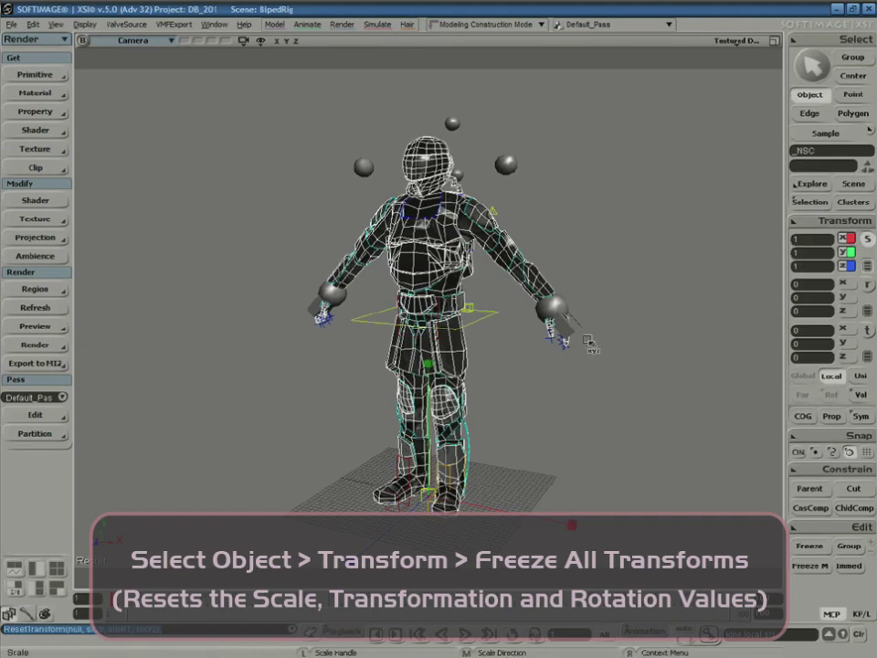
- Create a new model from the selected _NSC mesh
left_click(36, 38)
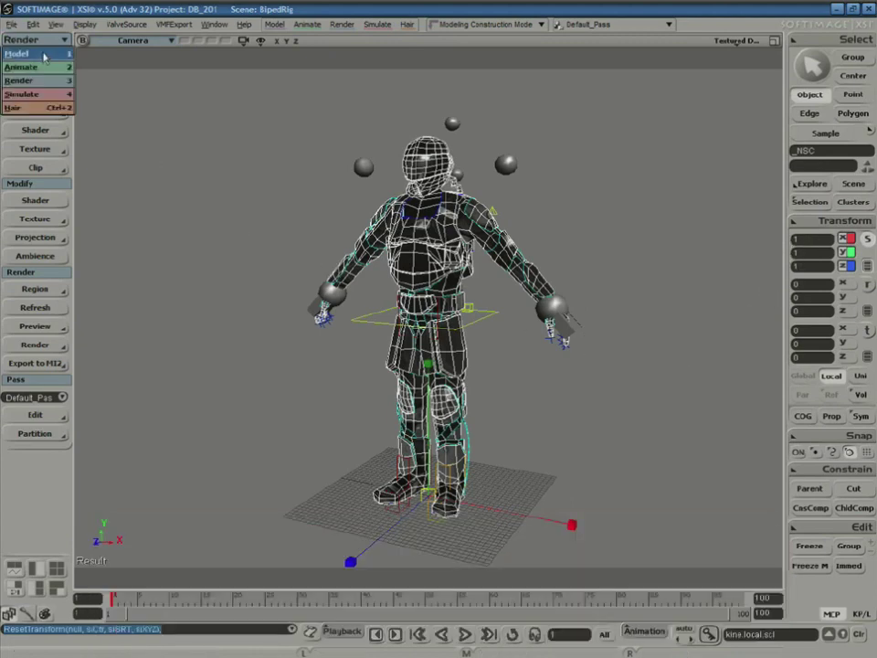
left_click(33, 44)
left_click(38, 218)
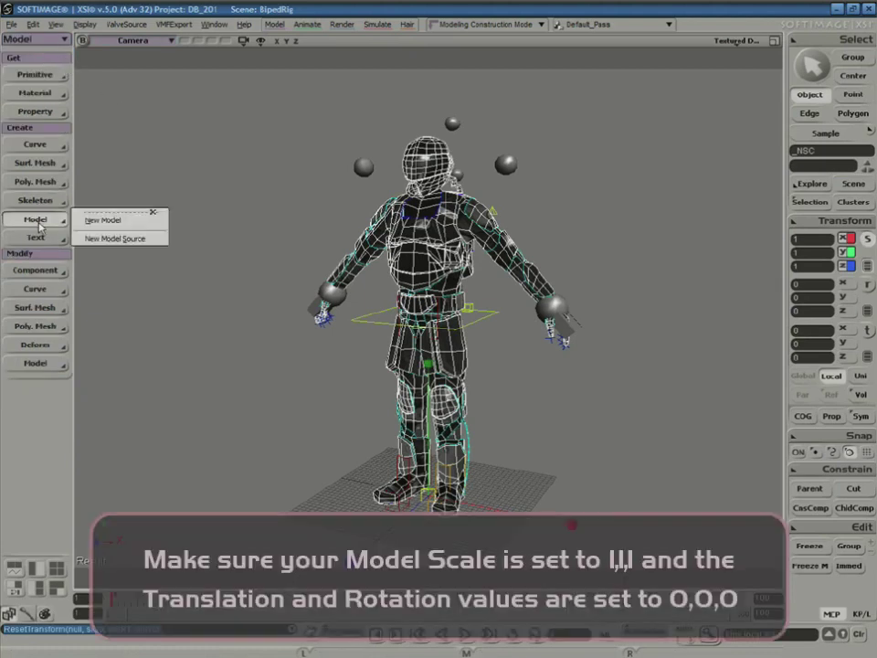
left_click(112, 221)
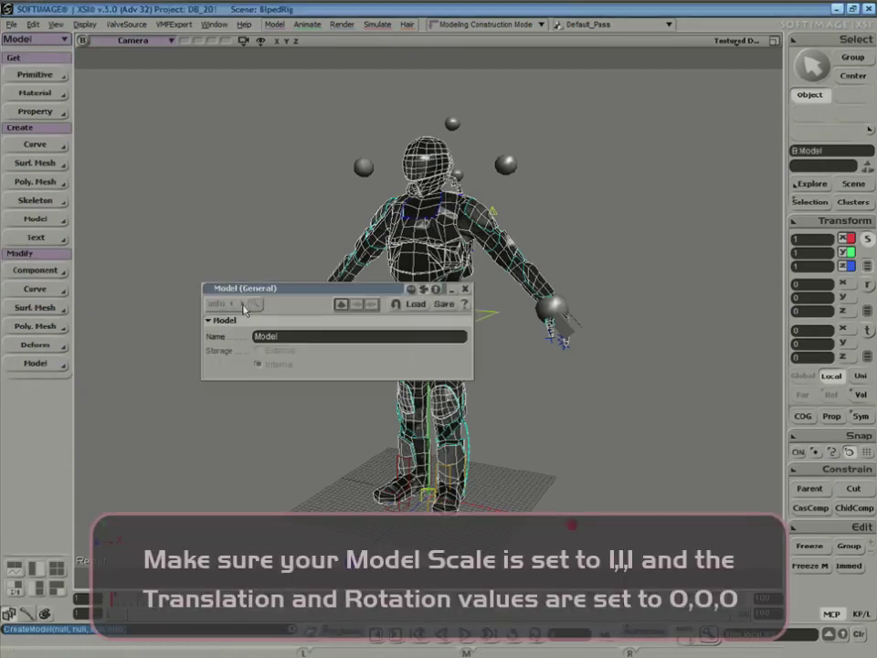
- Examine the new model's contents in the scene hierarchy to check the placement of the _NSC mesh, and close the open windows
key("8")
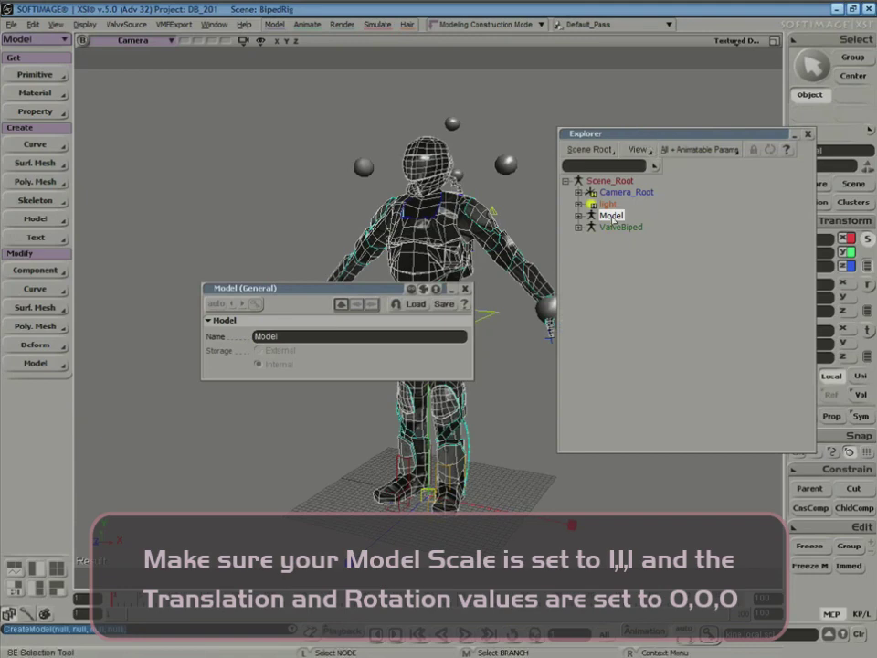
left_click(579, 215)
left_click(622, 273)
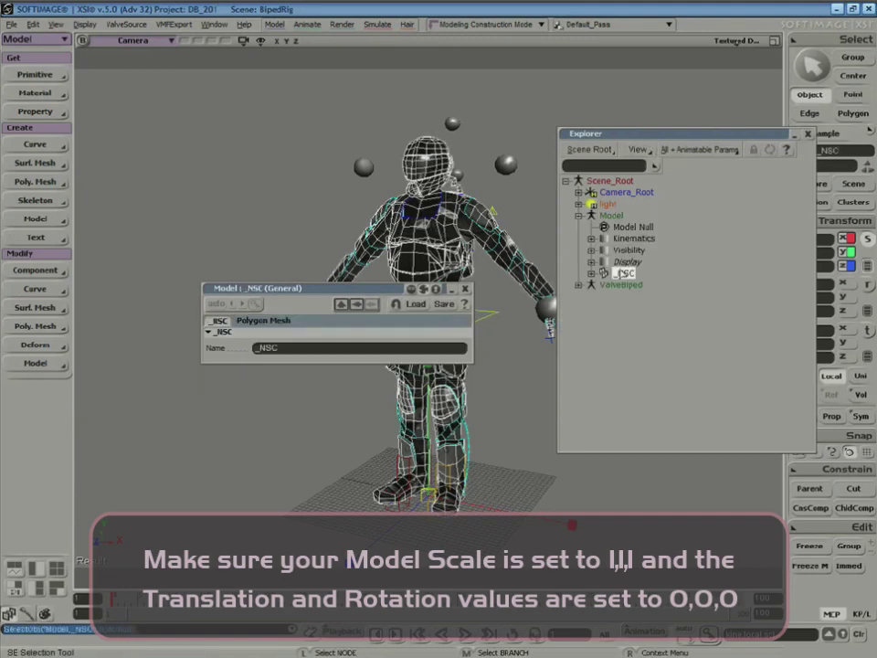
left_click(612, 216)
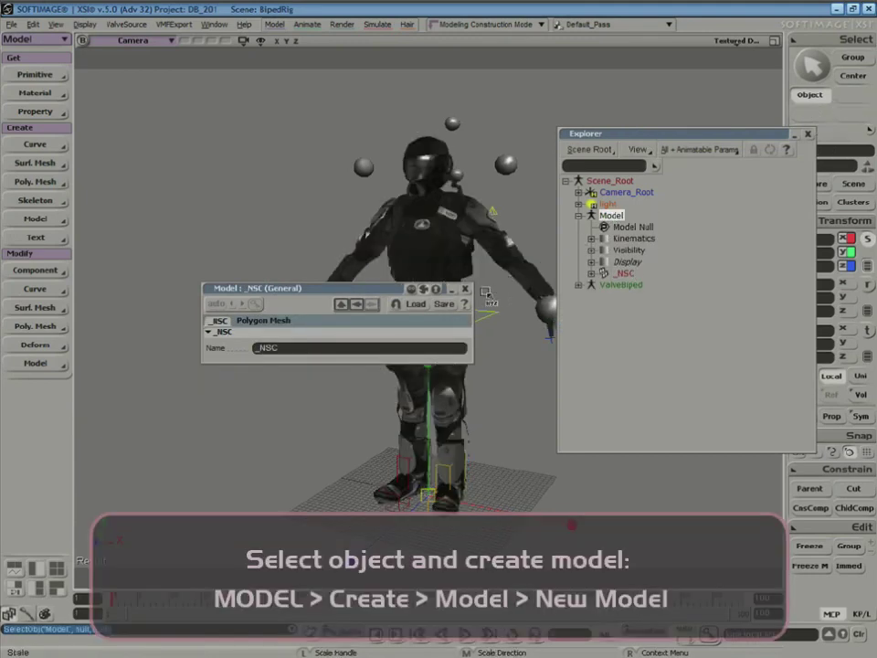
left_click(465, 289)
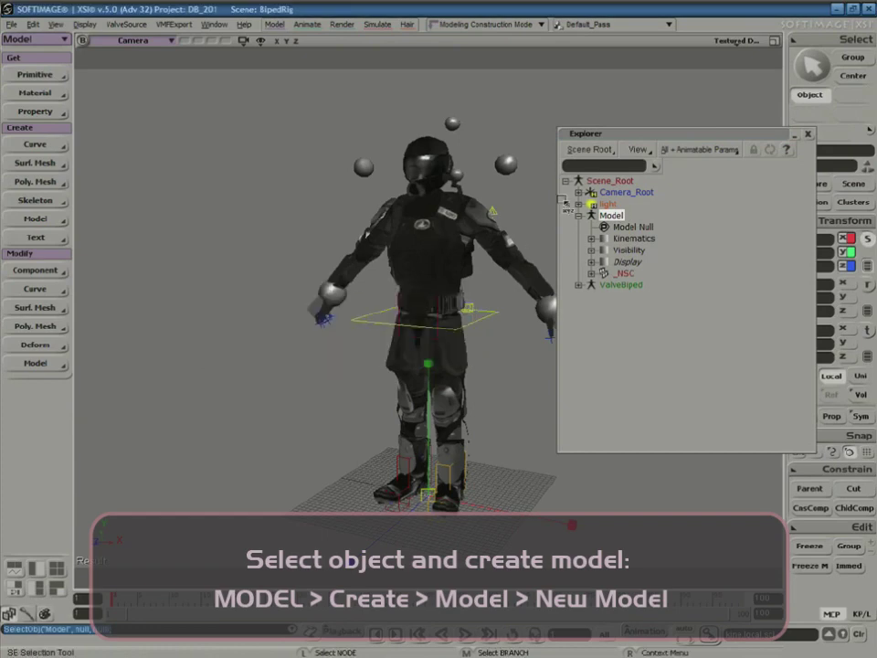
key("x")
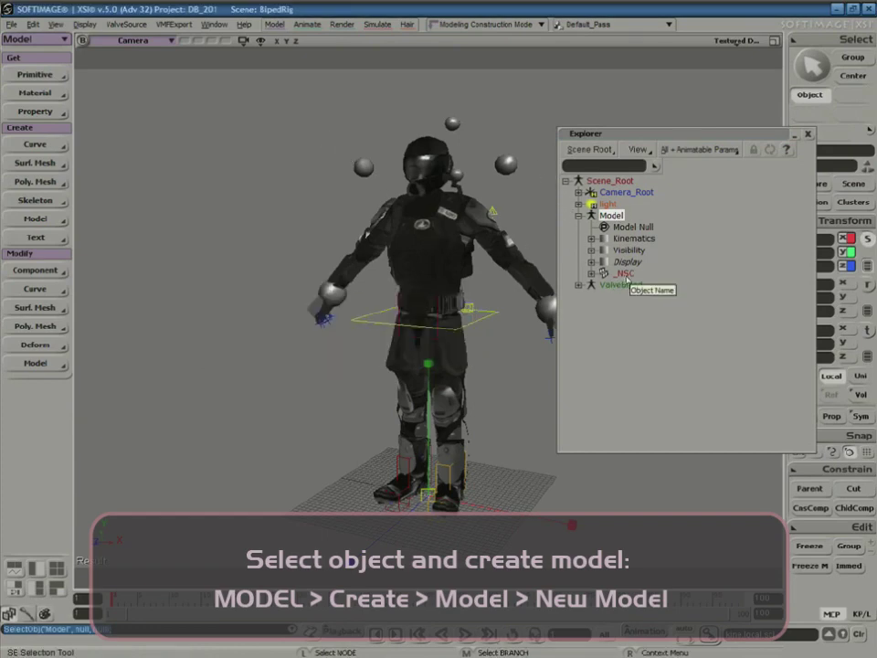
left_click(809, 136)
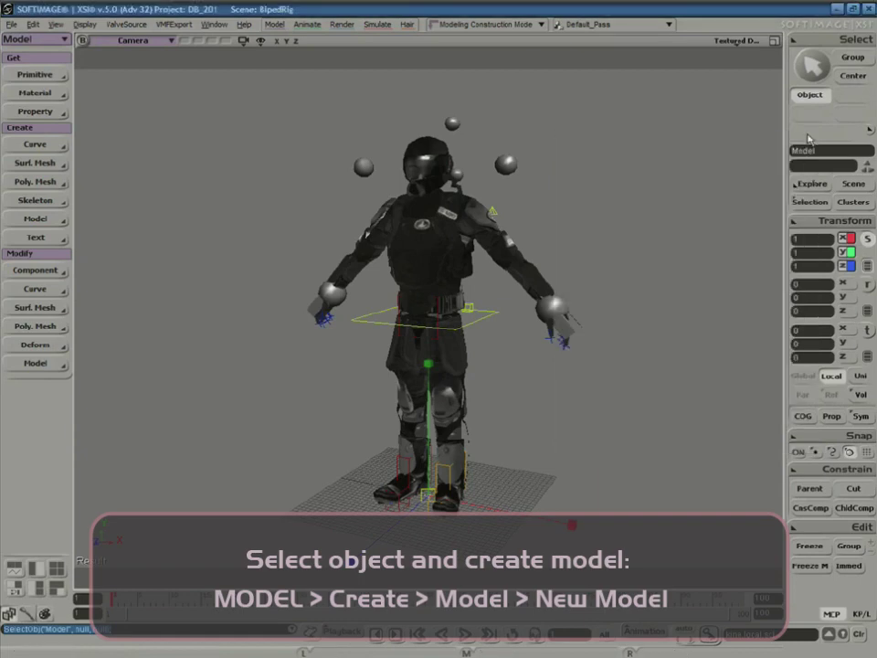
- Start Set Envelope on the _NSC mesh and apply it as an animation operator
key("space")
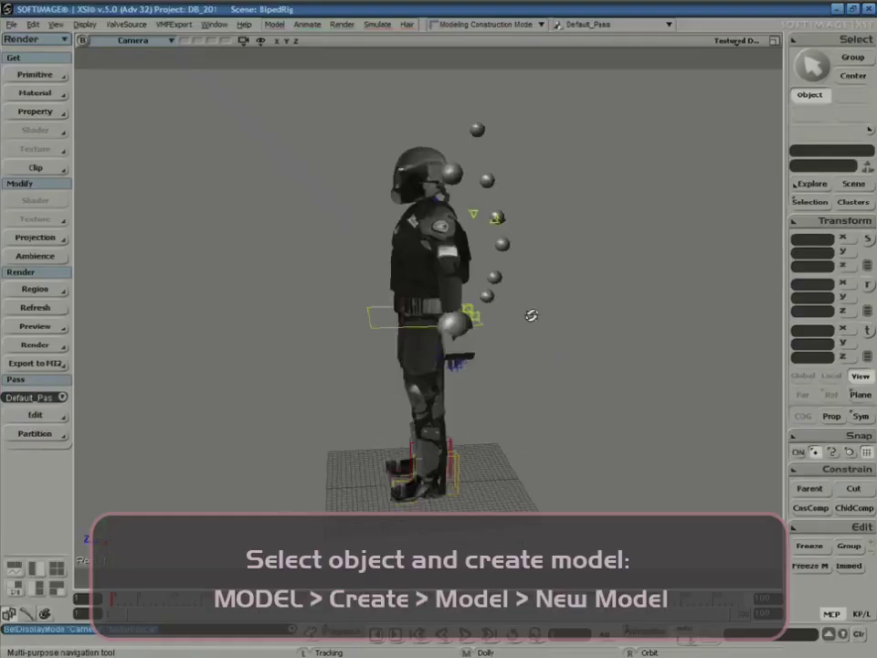
right_click_drag(531, 314, 623, 309)
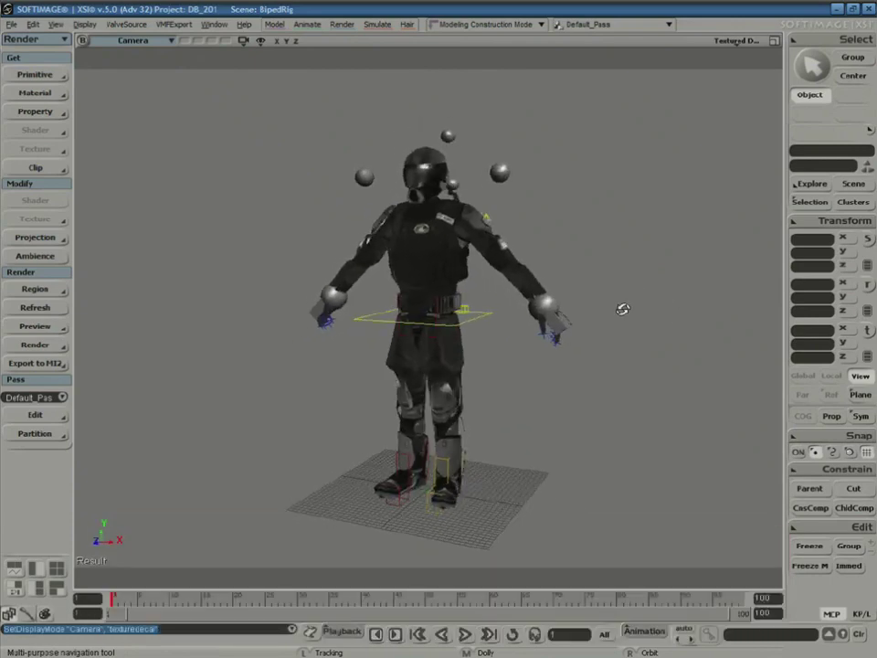
key("space")
left_click(454, 262)
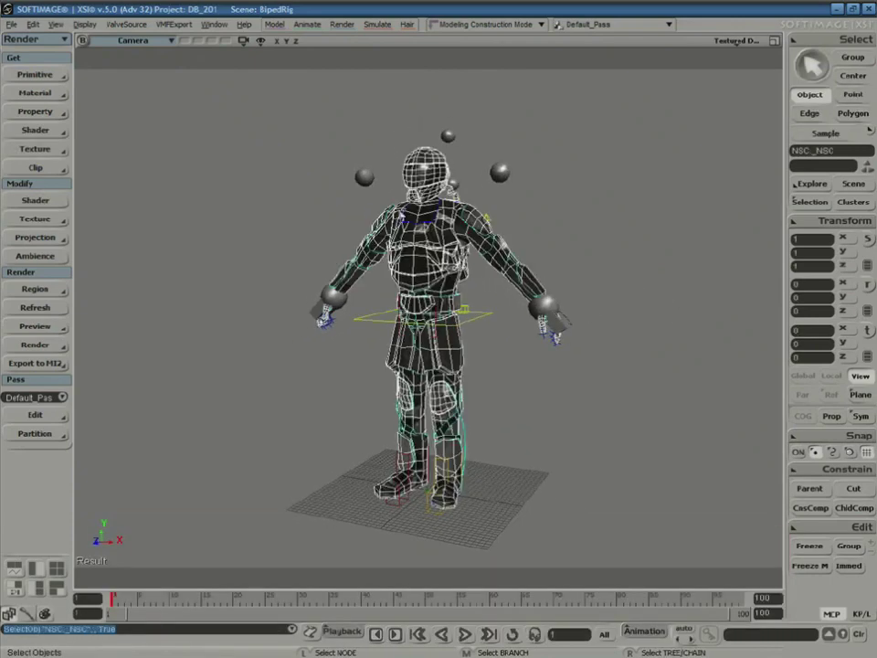
left_click(37, 40)
left_click(32, 48)
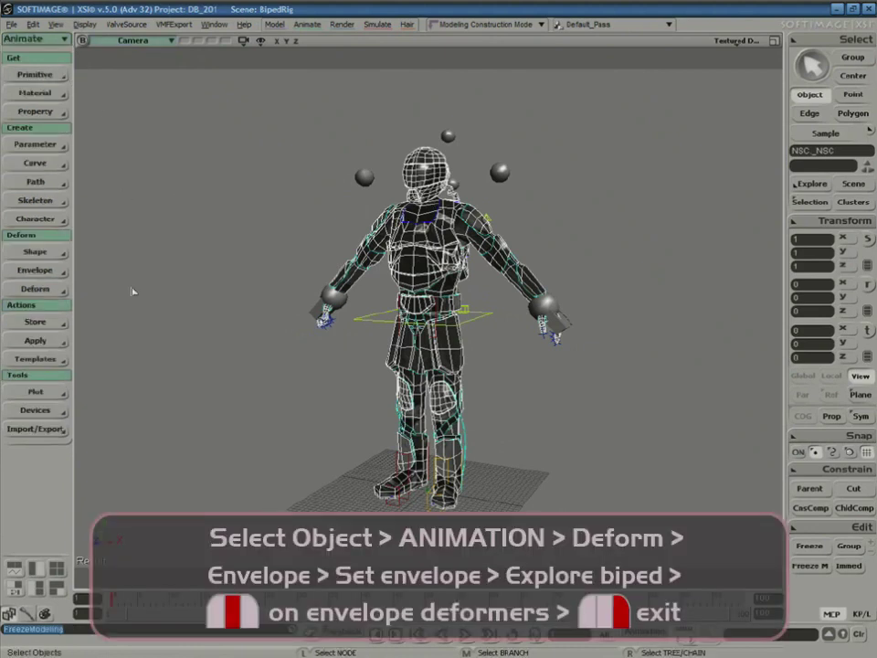
left_click(35, 271)
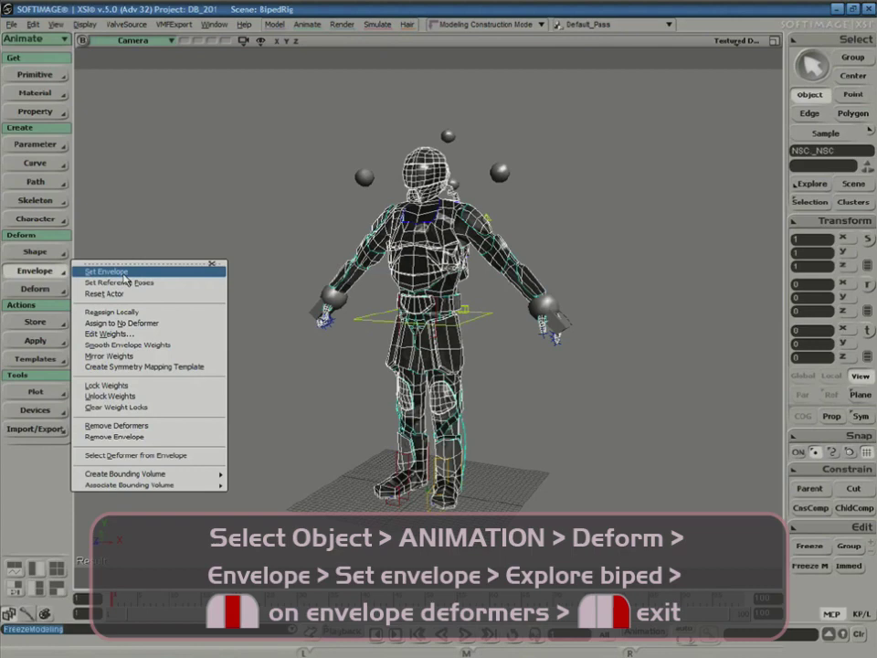
left_click(123, 274)
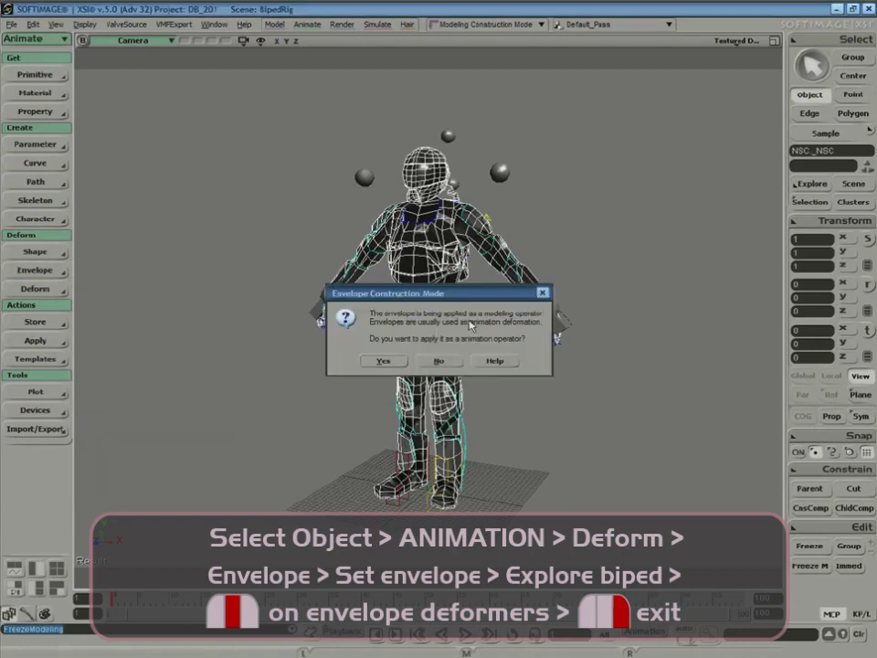
left_click(382, 362)
- Pick ValveBiped's Envelope_Deformers group as the deformers, accept the automatic envelope assignment and deselect the mesh
key("8")
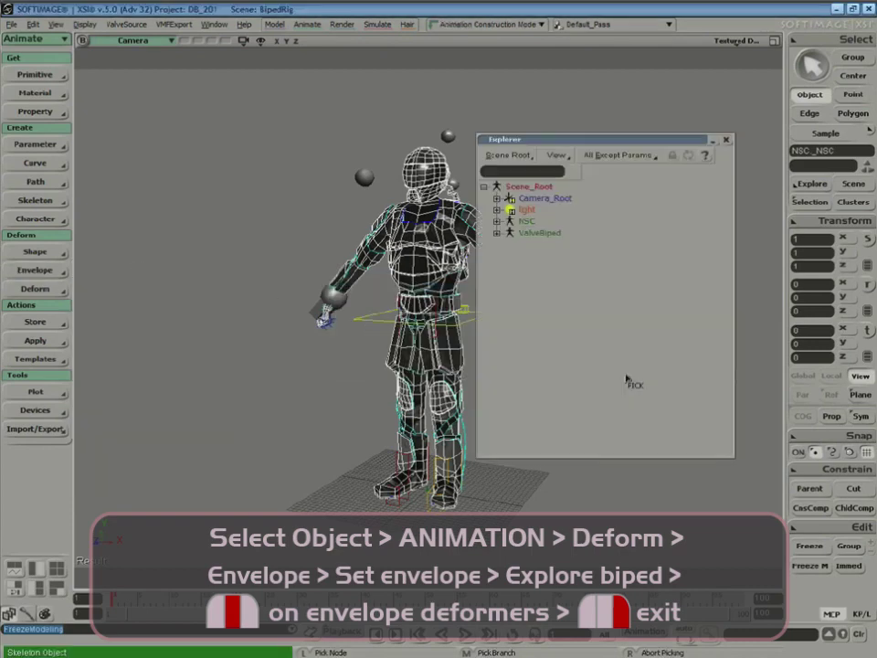
left_click_drag(638, 143, 748, 144)
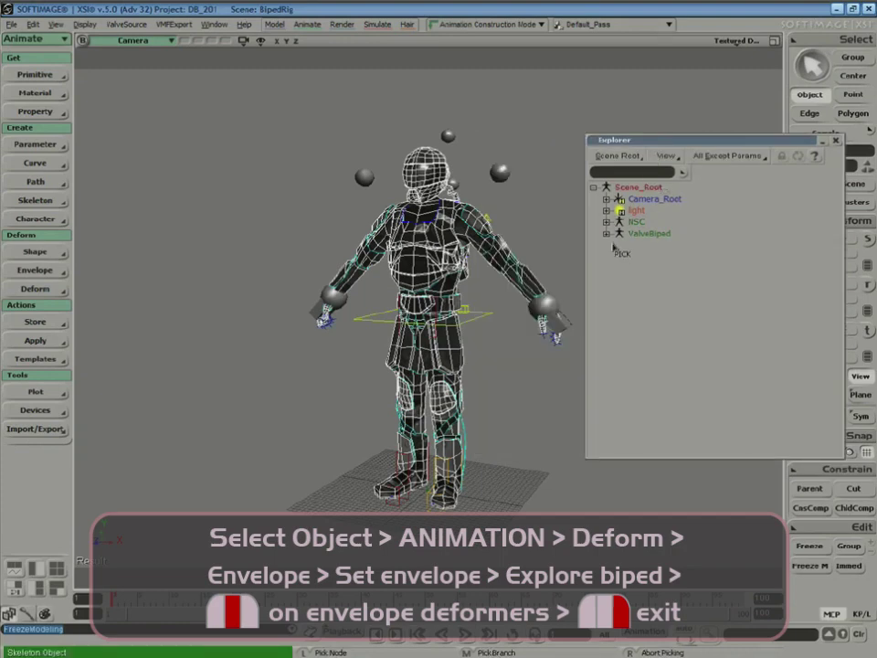
left_click(605, 233)
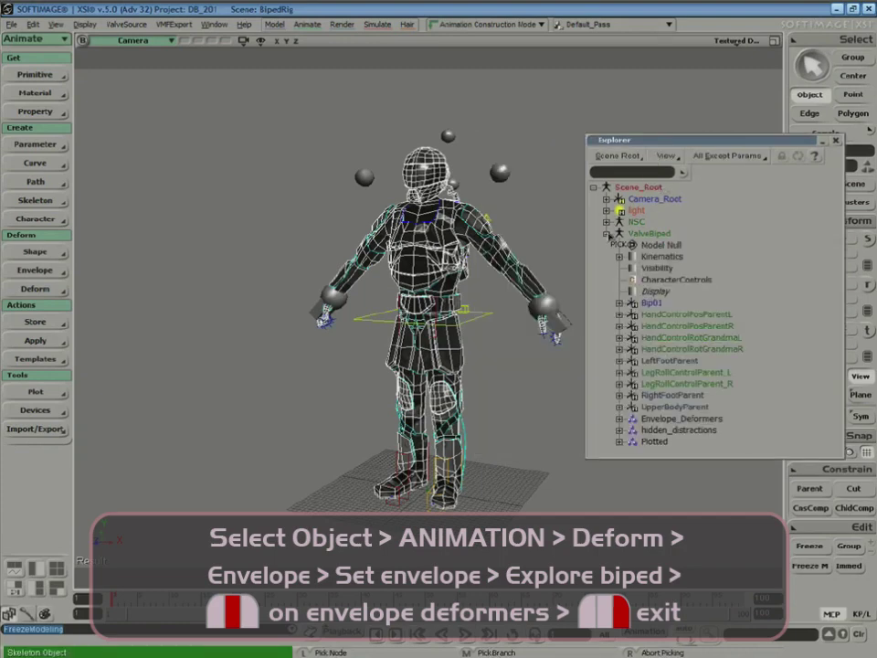
left_click(677, 420)
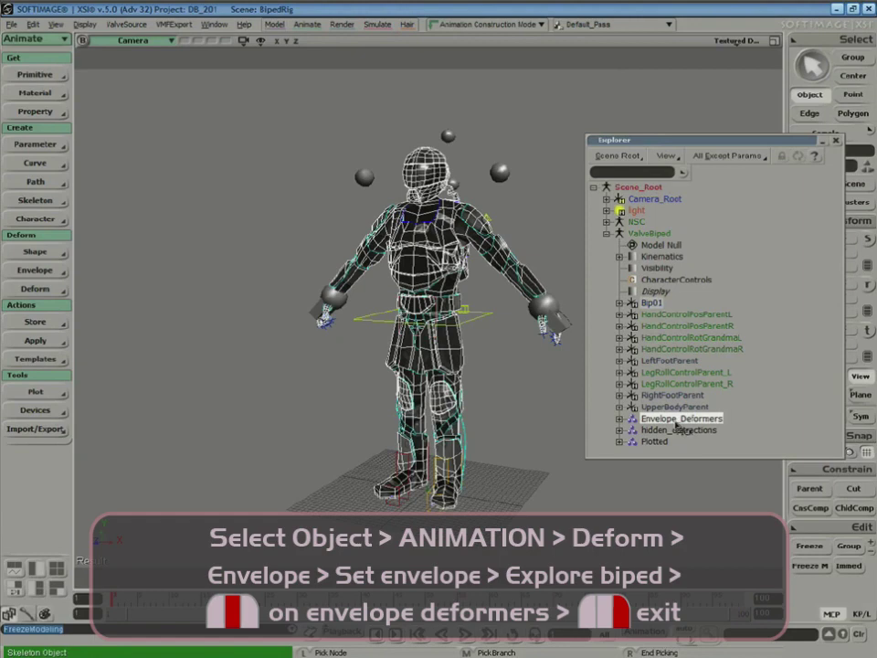
right_click(523, 405)
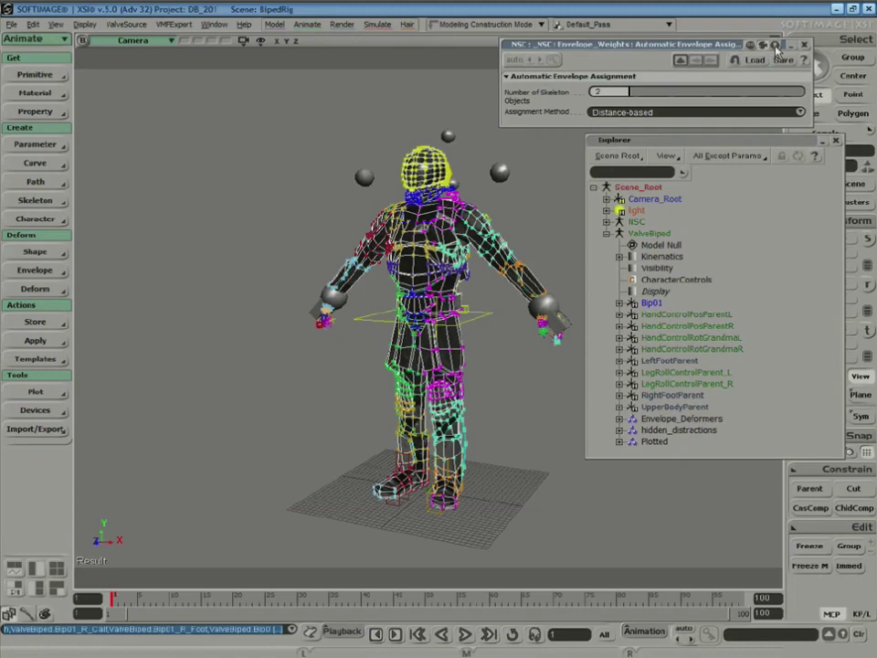
left_click(805, 45)
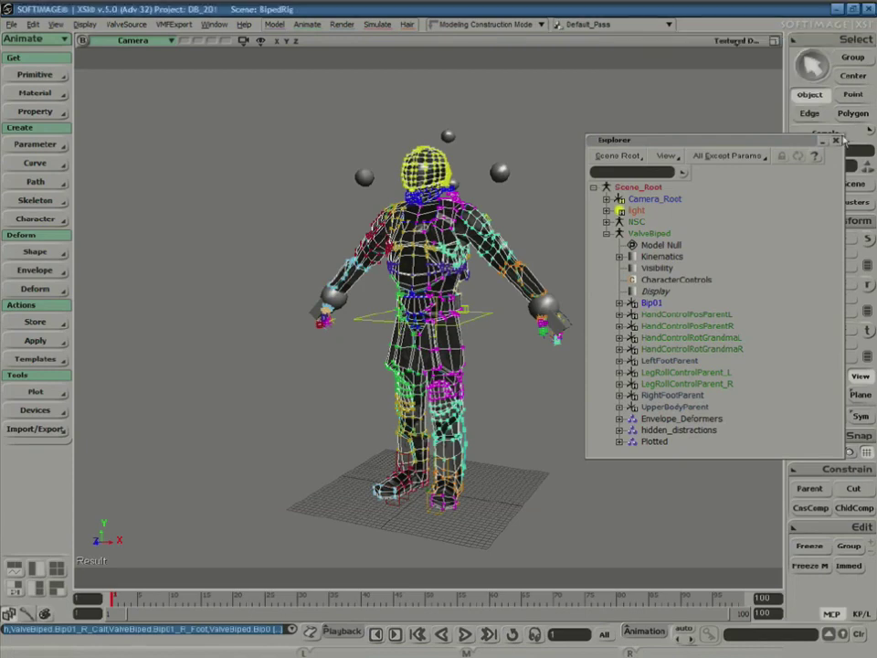
left_click(836, 140)
left_click(585, 398)
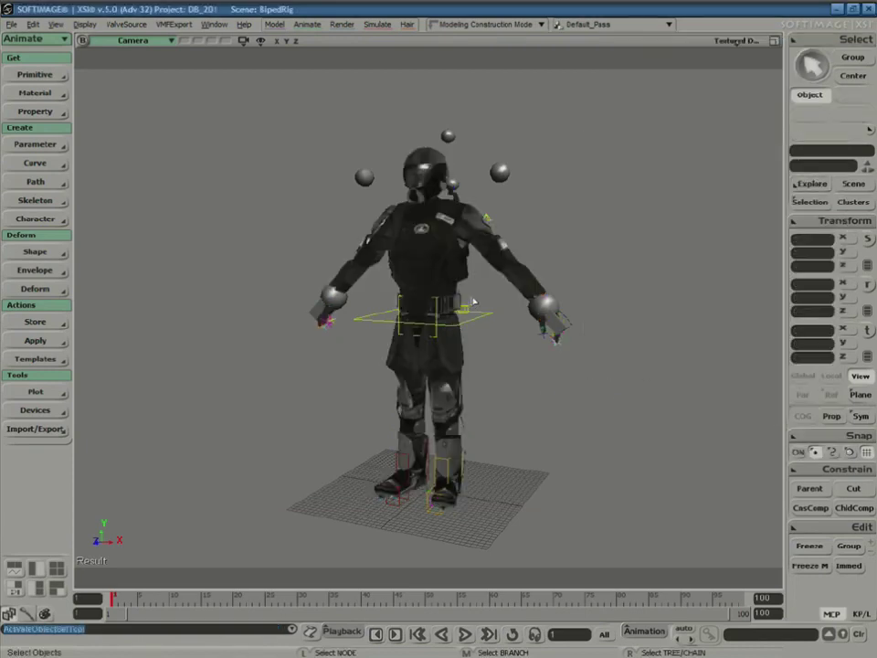
- Test the envelope by translating the rig's upper-body control at the waist, and undo the move
left_click(490, 326)
key("v")
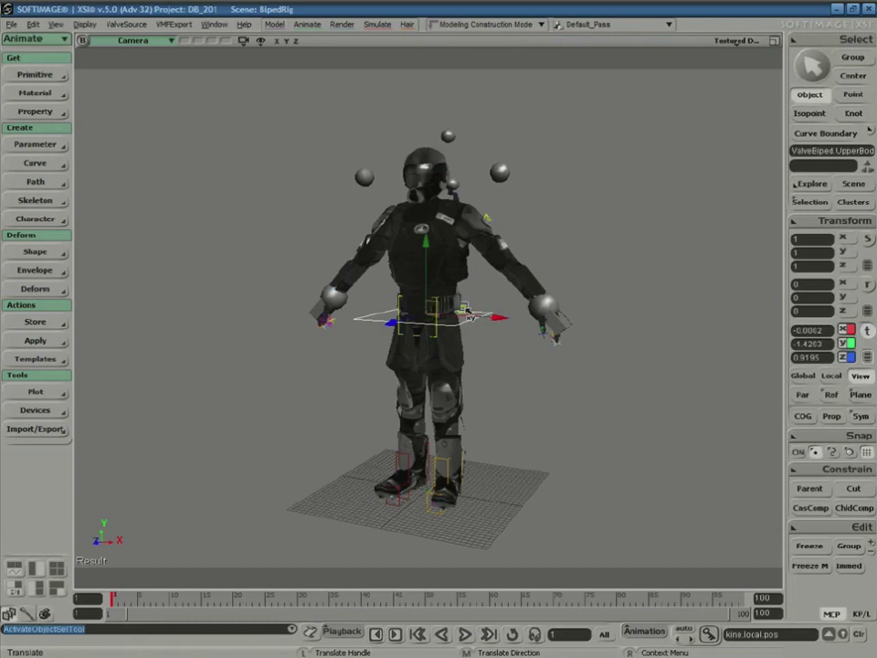
left_click(545, 408)
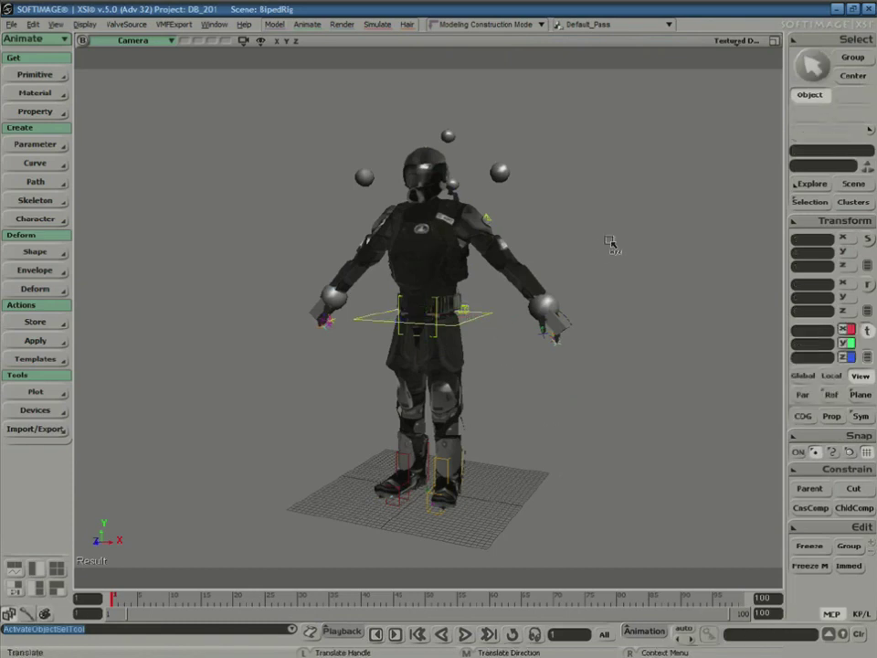
left_click(489, 316)
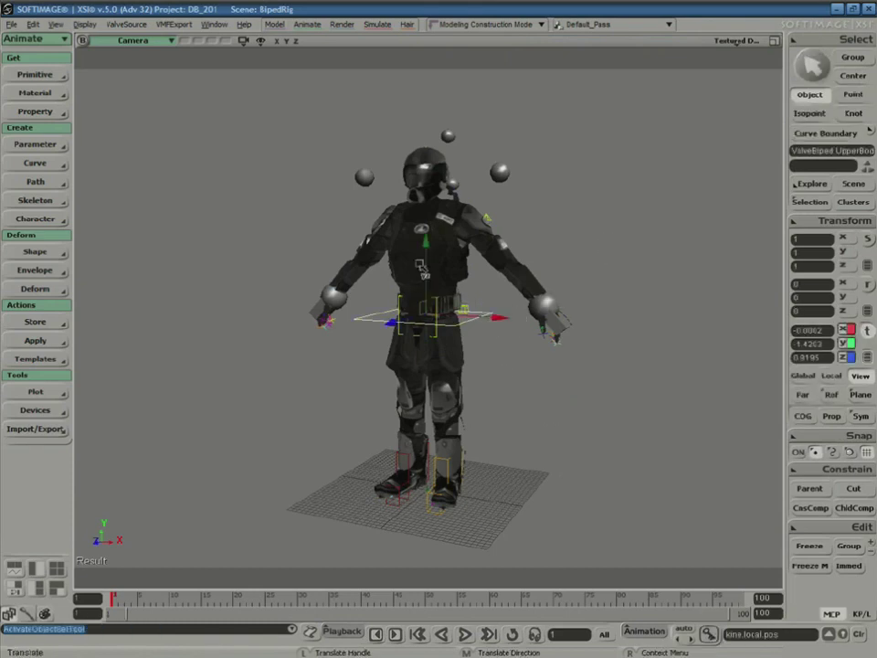
mouse_move(430, 247)
left_mouse_down()
mouse_move(433, 374)
mouse_move(442, 260)
left_mouse_up()
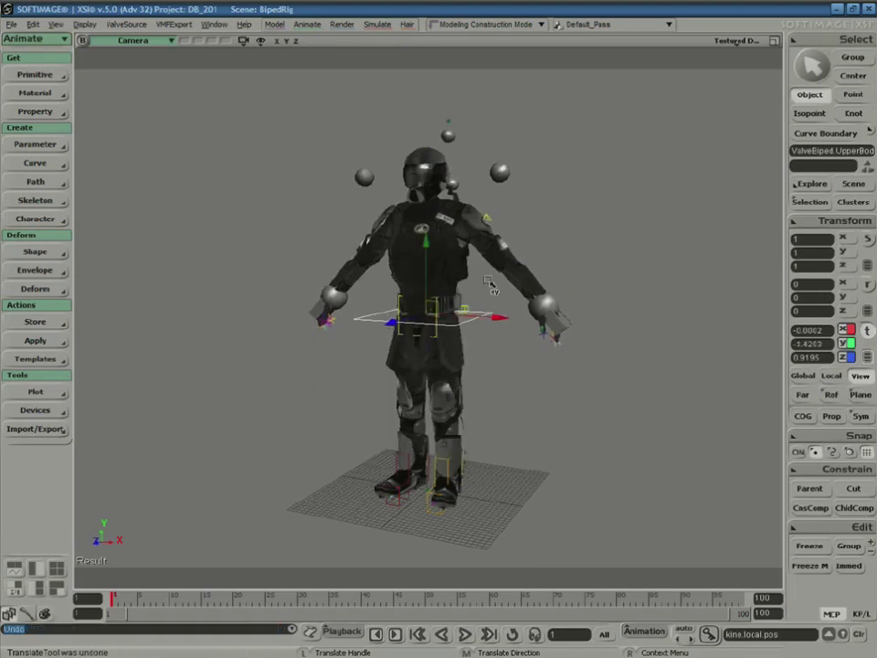
- Test how the arm deforms by moving the character's left hand control, and undo the move
left_click(546, 318)
left_click_drag(535, 316, 508, 311)
key("ctrl+z")
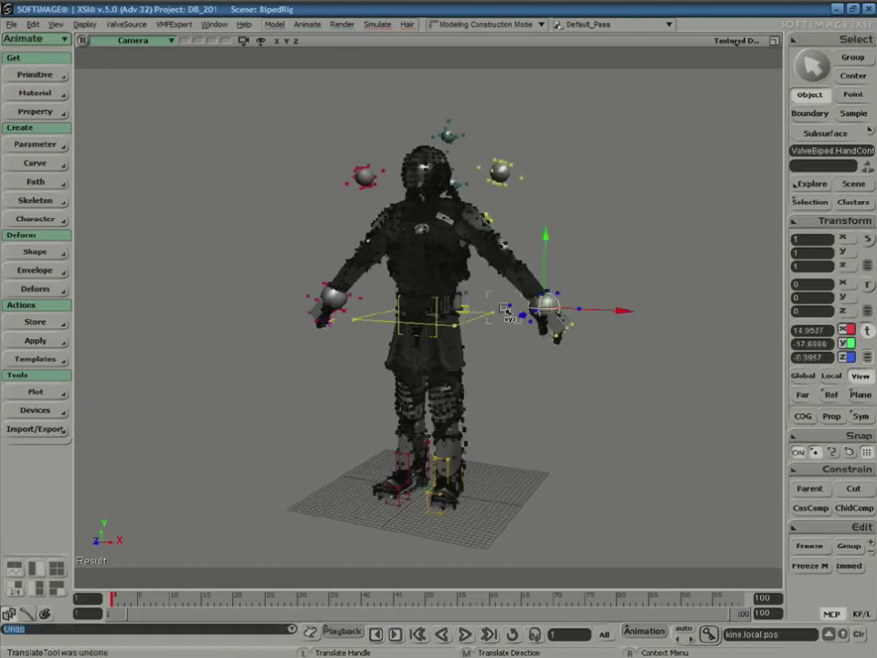
- Select the enveloped _NSC mesh and open the weight painting tools with its deformer list
key("space")
left_click(532, 358)
key("space")
left_click(472, 271)
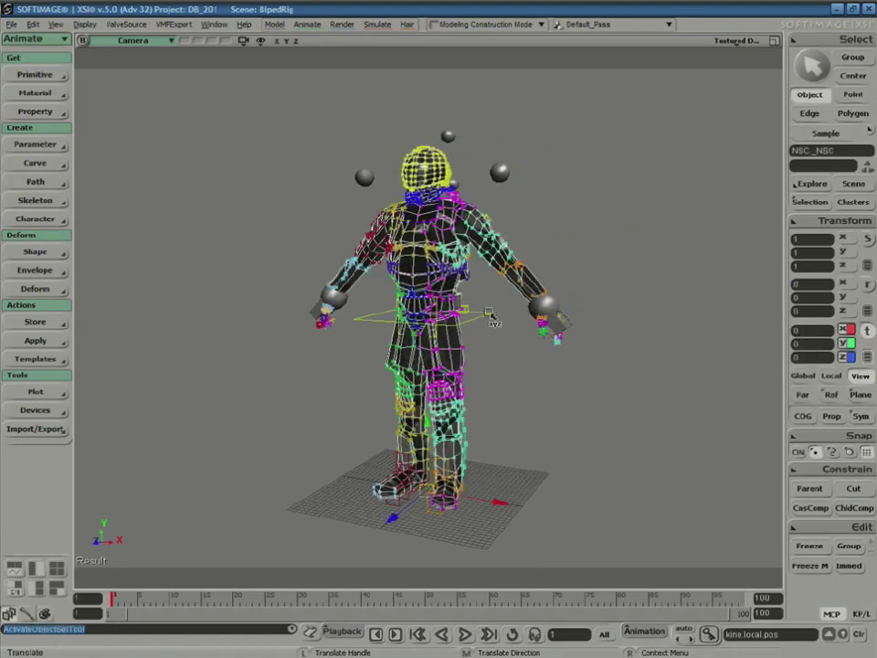
left_click(29, 613)
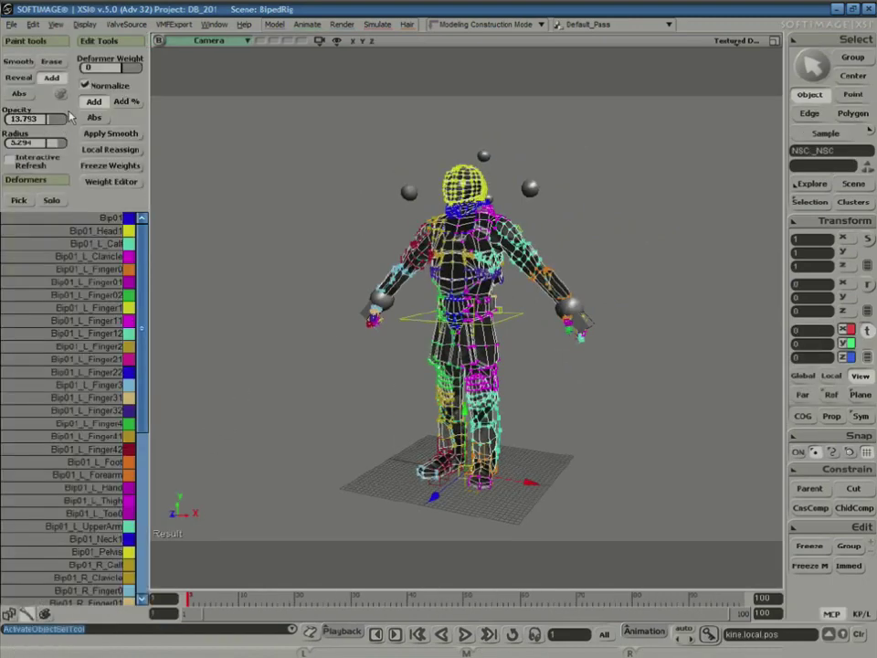
- Smooth the selected mesh's envelope weights with a neighborhood depth of 4, close the settings and deselect the mesh
left_click(122, 138)
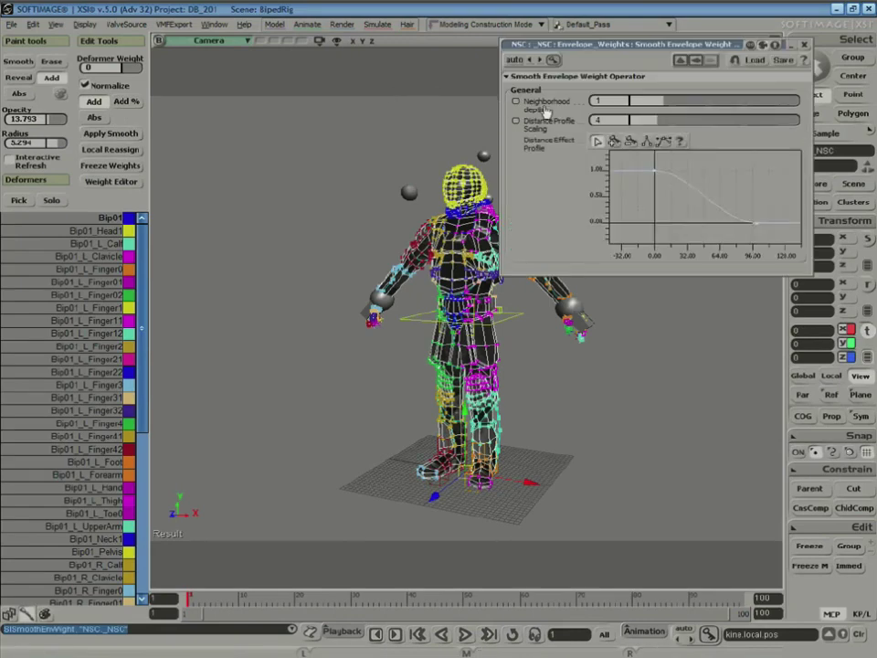
left_click_drag(763, 107, 781, 106)
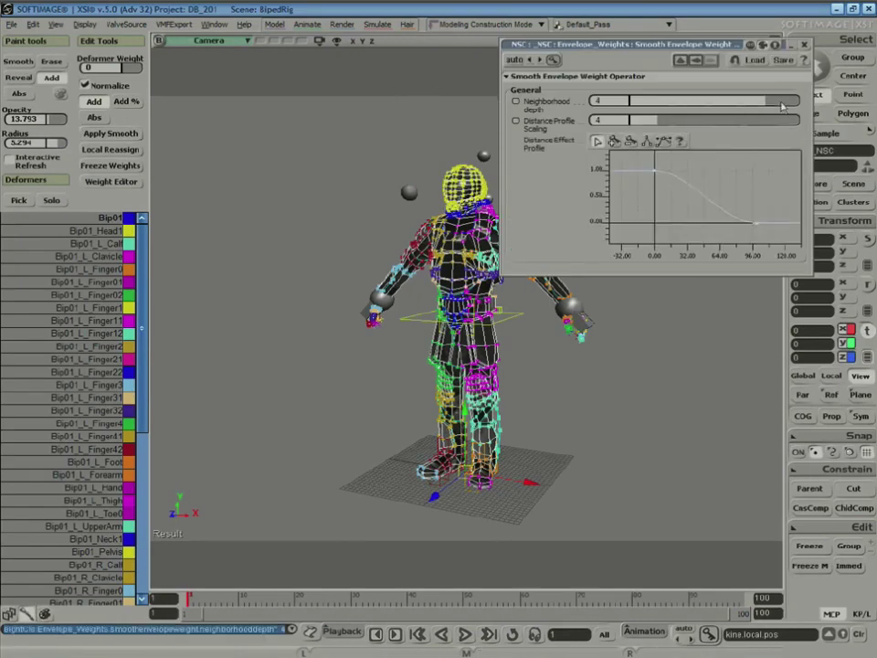
left_click(804, 46)
key("space")
left_click(677, 303)
key("space")
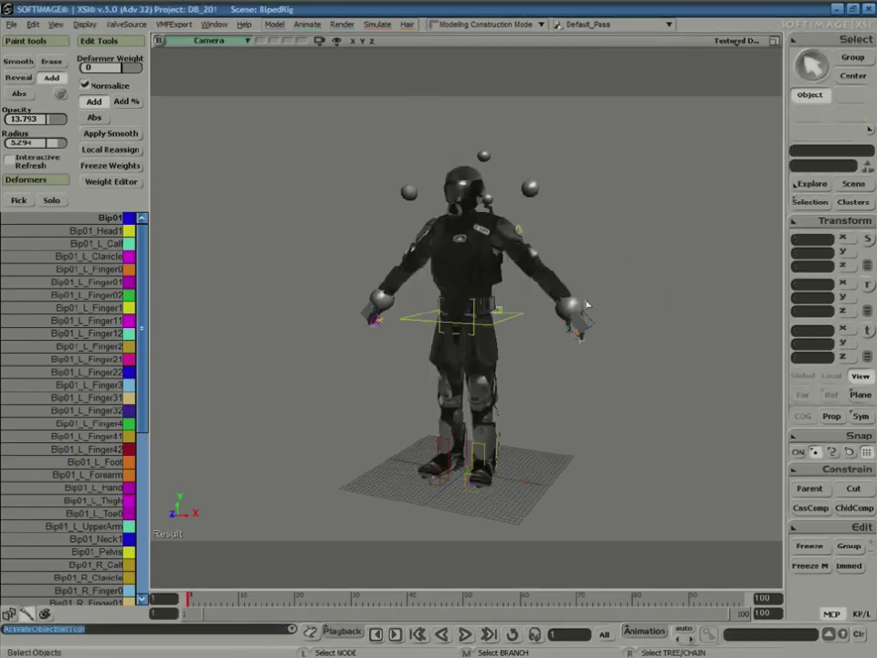
- Test the smoothed arm by raising the character's left hand control, undo the move and deselect the control
left_click(582, 308)
key("s")
middle_click_drag(585, 318, 593, 354)
left_click_drag(616, 305, 598, 214)
key("ctrl+z")
key("space")
left_click(583, 358)
key("s")
mouse_move(579, 362)
right_mouse_down()
mouse_move(567, 401)
mouse_move(574, 367)
right_mouse_up()
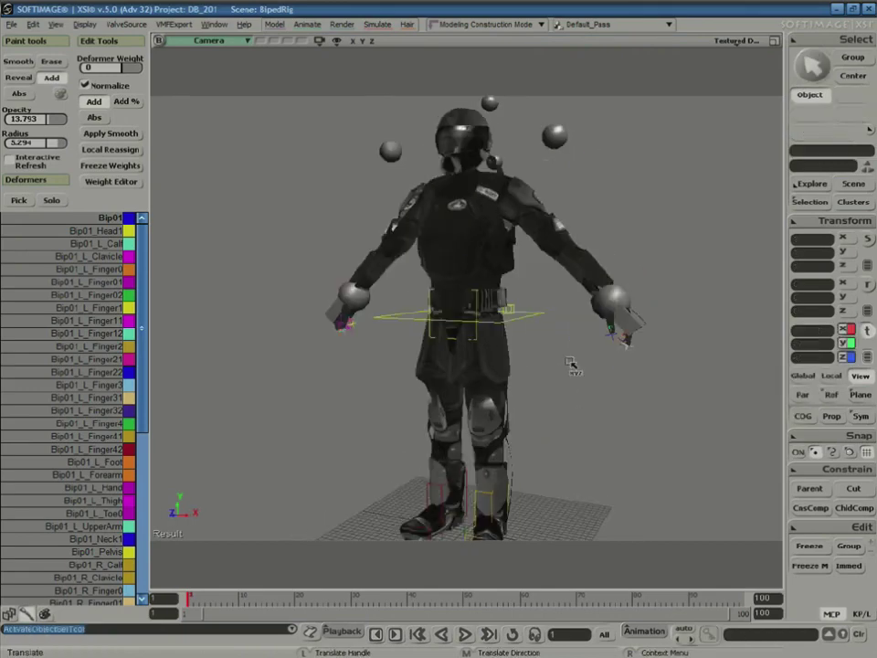
- Select the _NSC mesh and switch the Camera view to wireframe display so the bones inside can be reached
key("space")
left_click(546, 247)
key("s")
middle_click_drag(546, 246, 622, 222)
left_click_drag(622, 223, 622, 348)
mouse_move(622, 348)
right_mouse_down()
mouse_move(492, 334)
mouse_move(562, 363)
mouse_move(534, 352)
mouse_move(591, 347)
mouse_move(597, 333)
mouse_move(608, 348)
right_mouse_up()
key("v")
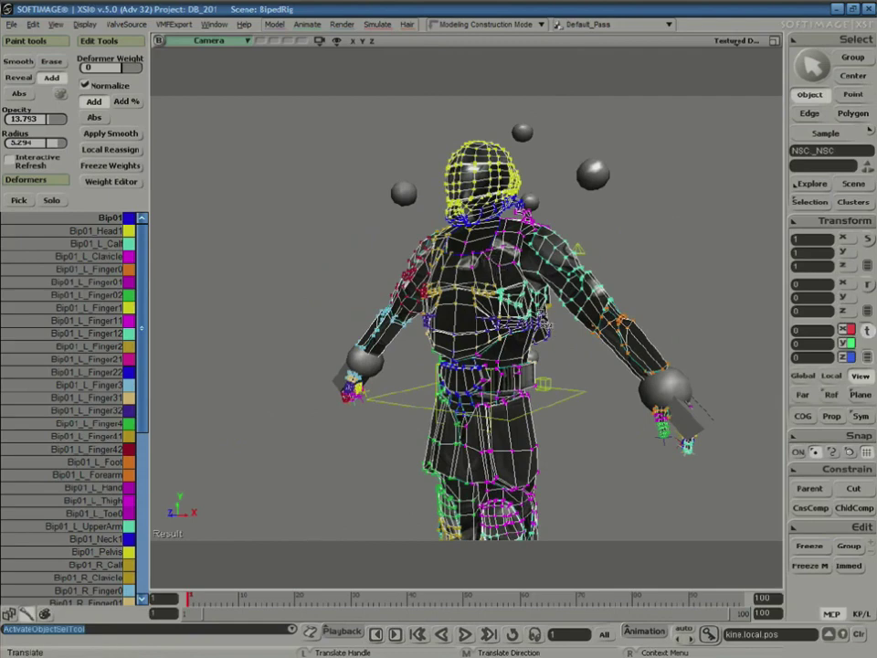
left_click(736, 40)
left_click(344, 179)
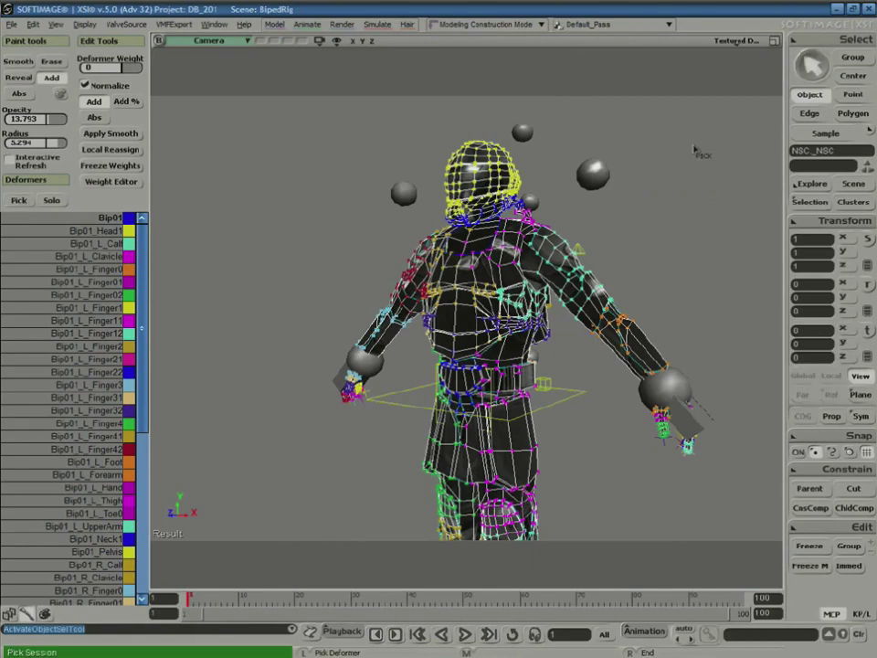
left_click(736, 40)
left_click(692, 166)
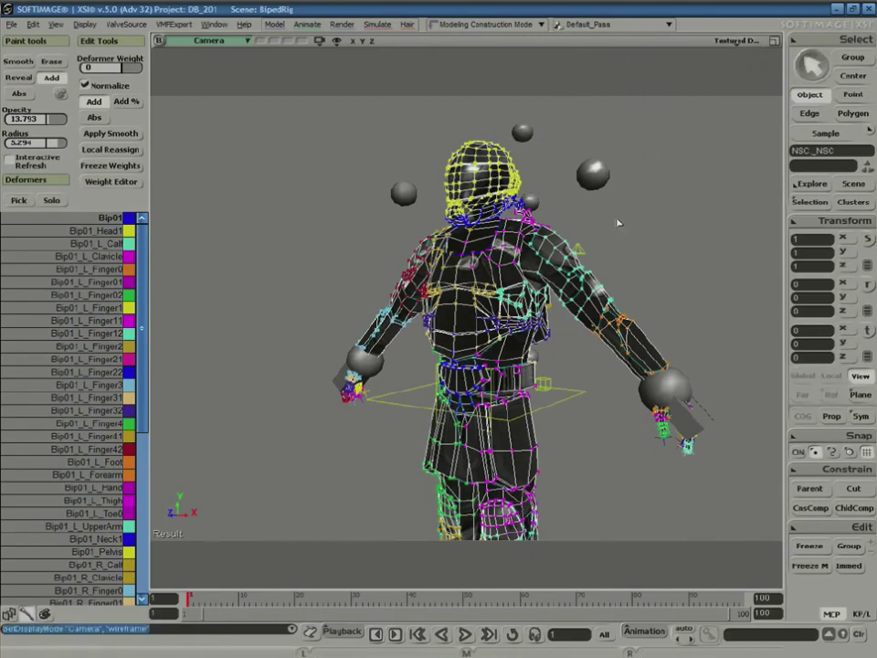
- Reselect the _NSC mesh and pick the upper spine bone inside the chest as the deformer for weight painting
key("s")
middle_click_drag(711, 213, 679, 293)
left_click_drag(678, 293, 601, 308)
mouse_move(601, 308)
right_mouse_down()
mouse_move(587, 309)
mouse_move(603, 305)
mouse_move(596, 306)
right_mouse_up()
key("space")
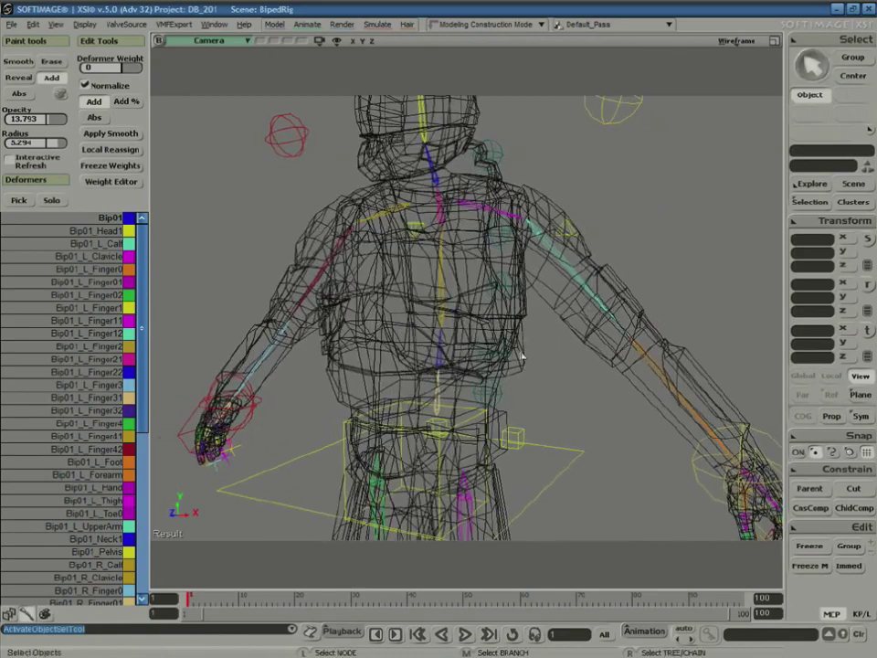
left_click(521, 355)
left_click(19, 200)
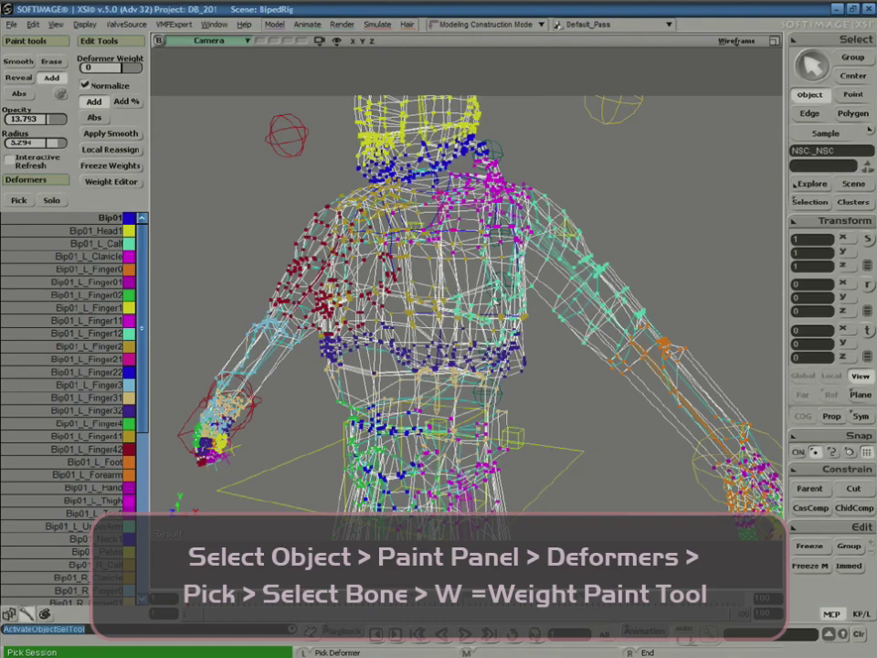
key("s")
mouse_move(498, 279)
right_mouse_down()
mouse_move(365, 274)
mouse_move(406, 297)
mouse_move(515, 290)
mouse_move(493, 286)
right_mouse_up()
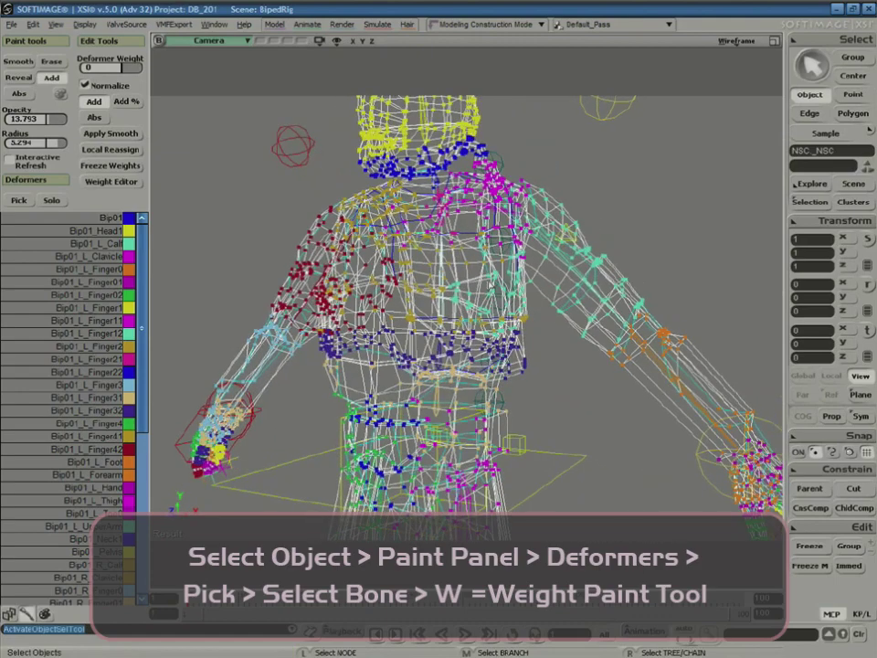
- Paint additional spine-bone weight over the character's left chest and around the side and back of the torso under the arm
key("w")
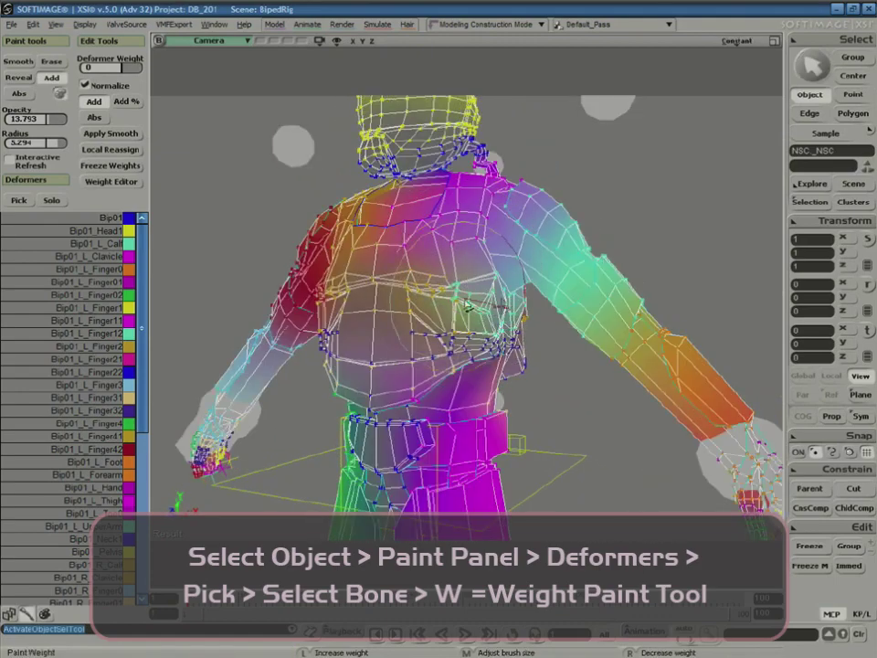
left_click_drag(468, 306, 485, 297)
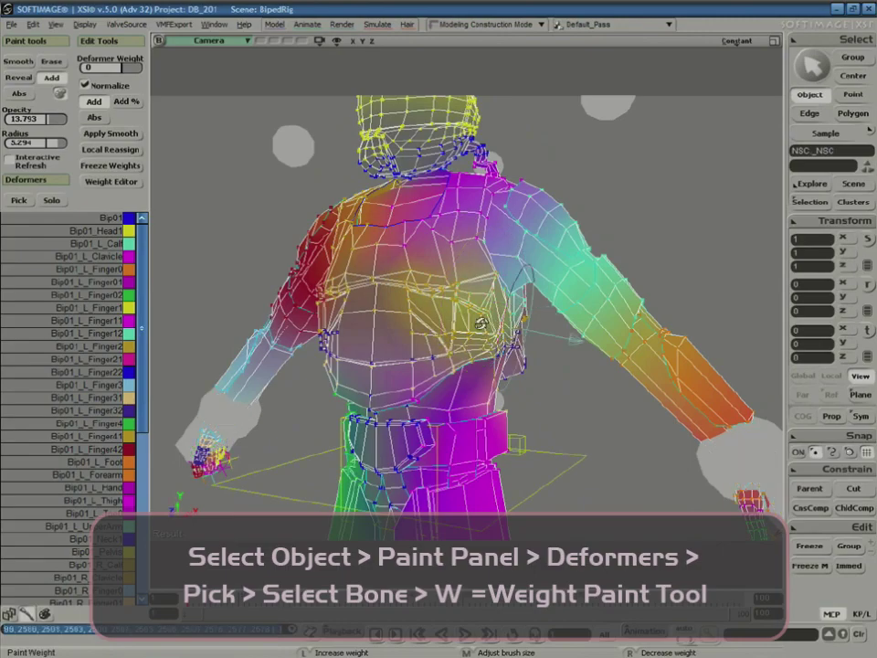
key("s")
right_click_drag(479, 319, 366, 305)
mouse_move(453, 303)
left_mouse_down()
mouse_move(407, 326)
mouse_move(428, 331)
left_mouse_up()
key("s")
mouse_move(433, 338)
right_mouse_down()
mouse_move(454, 352)
mouse_move(458, 315)
right_mouse_up()
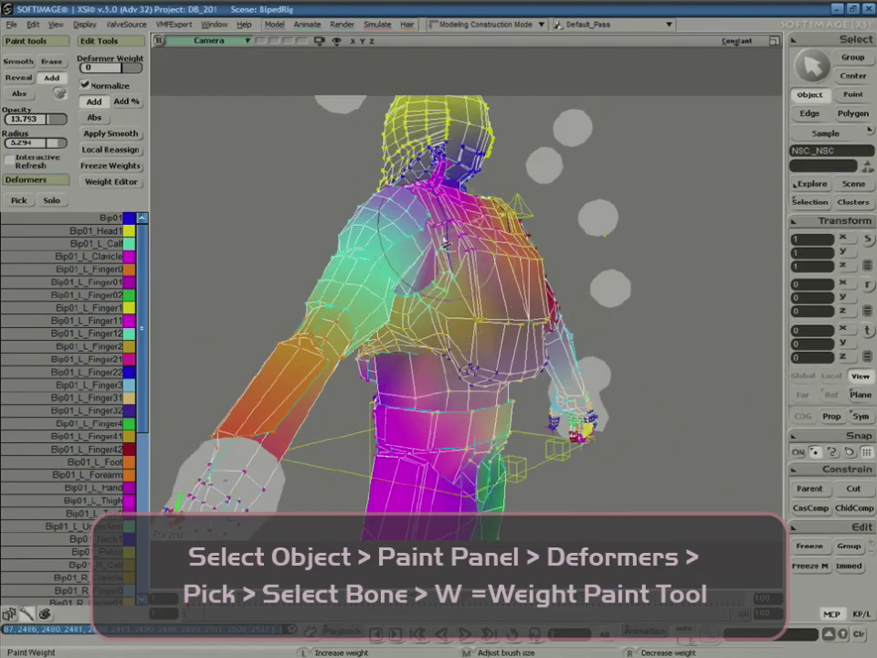
key("s")
mouse_move(425, 296)
right_mouse_down()
mouse_move(473, 252)
mouse_move(443, 302)
right_mouse_up()
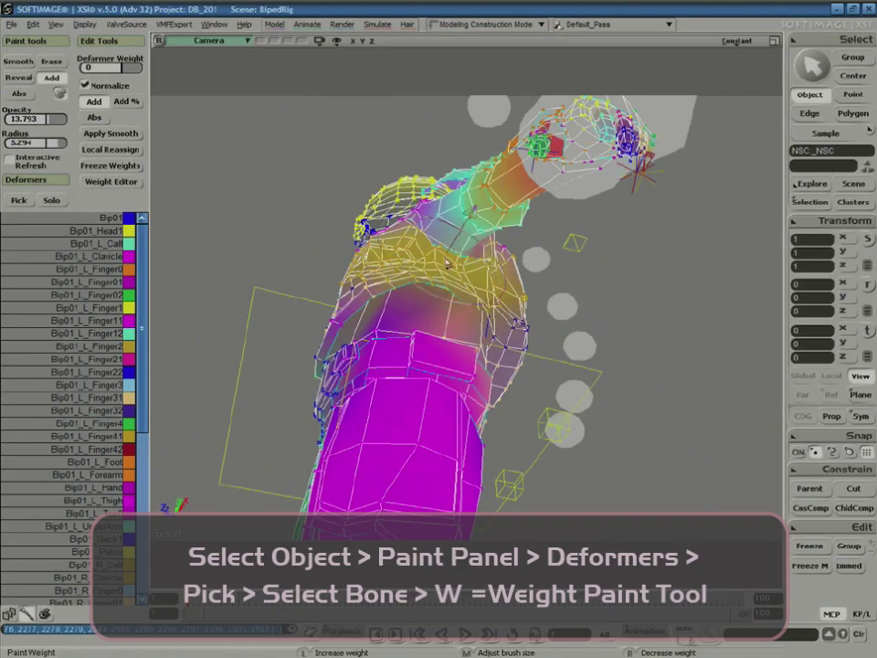
right_click_drag(515, 260, 488, 315)
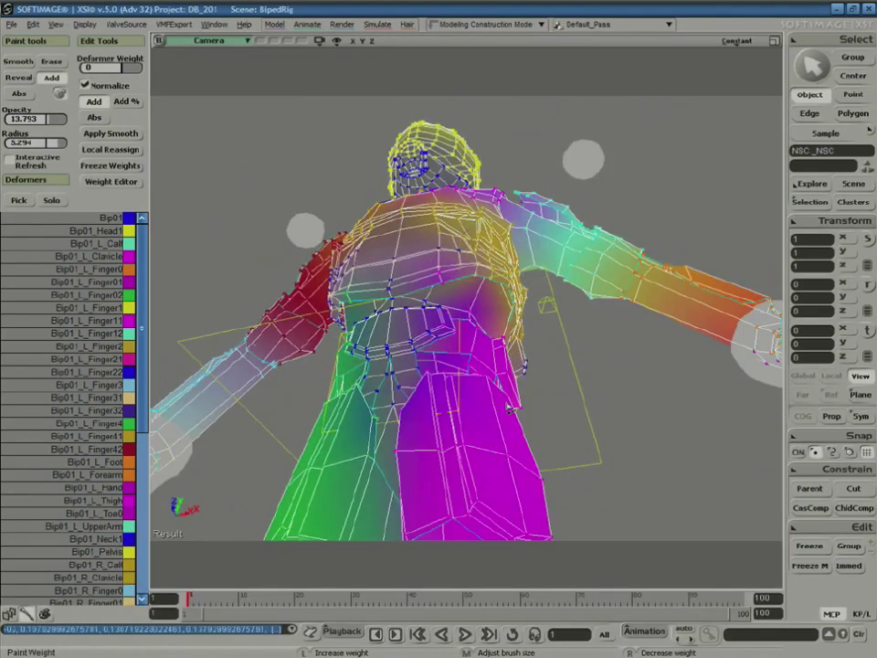
right_click_drag(509, 408, 546, 383)
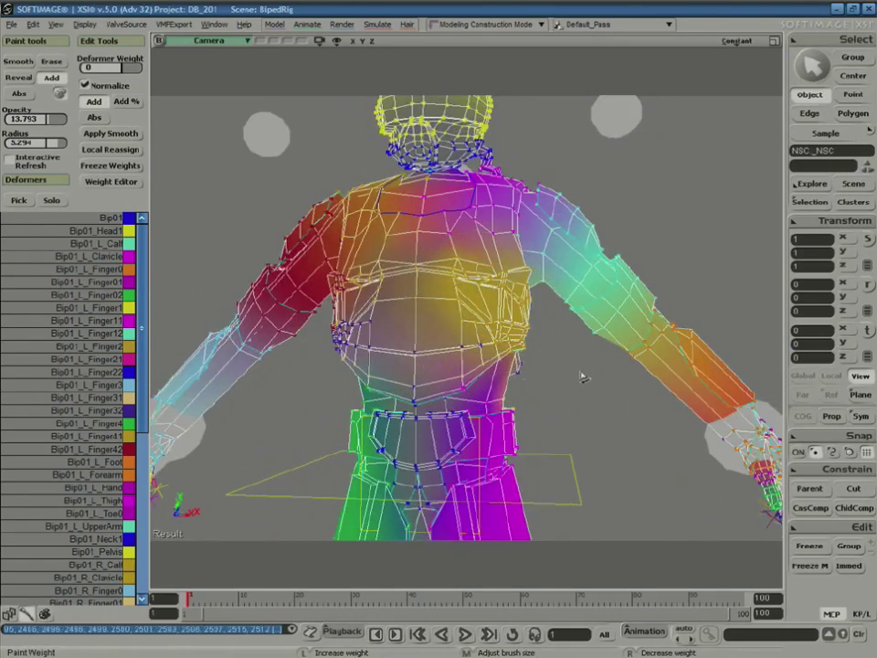
- Deselect the mesh, select the character's left hand control and switch the Camera view to shaded display
key("space")
left_click_drag(582, 361, 613, 399)
middle_click_drag(613, 399, 572, 323)
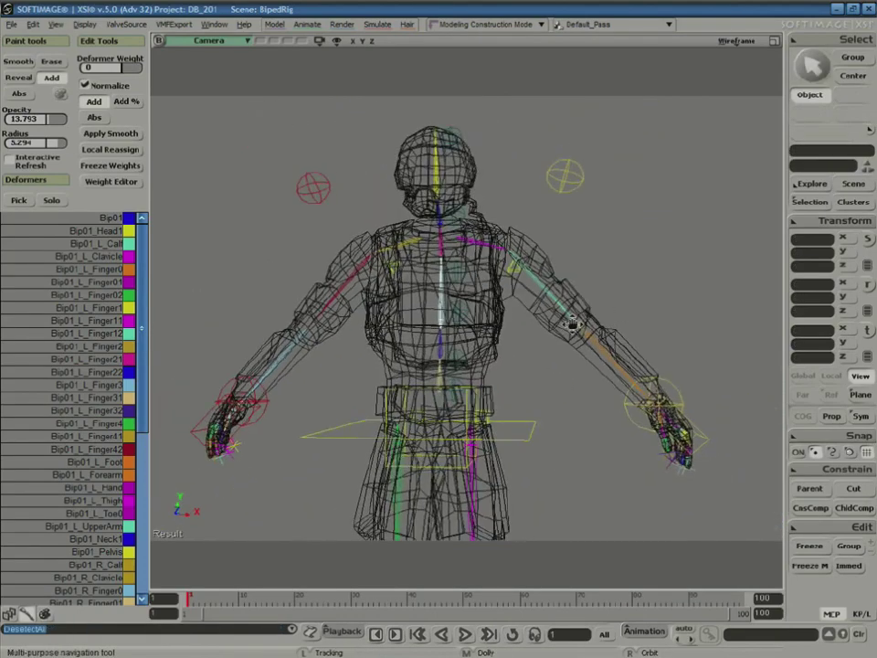
left_click_drag(629, 368, 586, 368)
left_click(627, 391)
key("v")
left_click(736, 40)
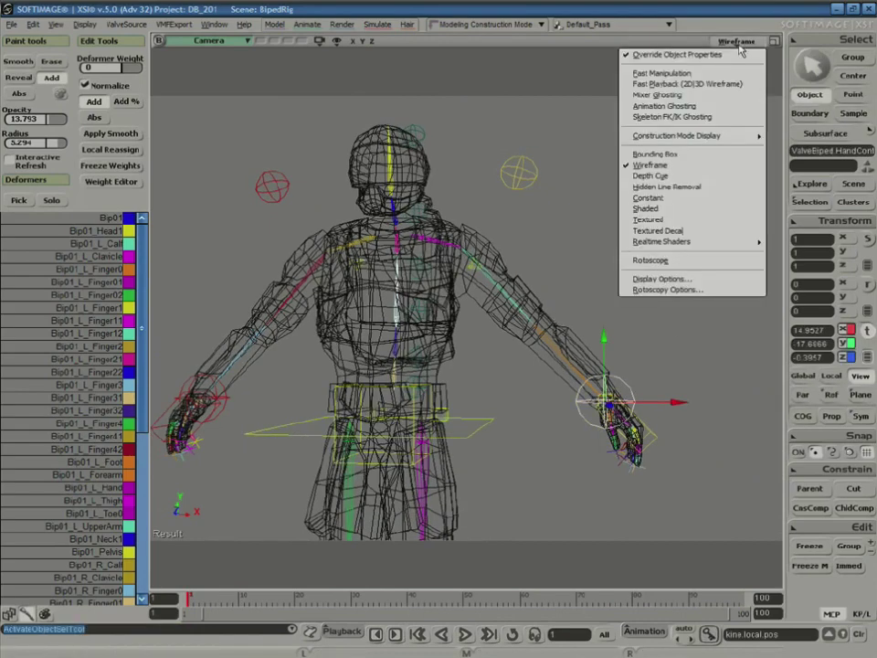
left_click(717, 210)
right_click_drag(718, 210, 623, 368)
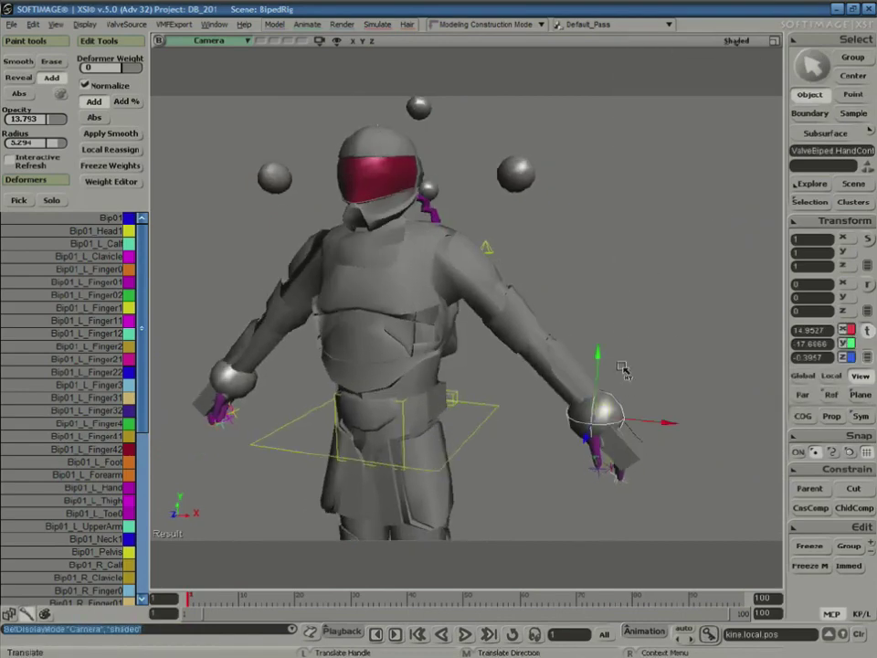
- Test the repainted torso by translating the left hand control up and then down in front of the hip
left_click_drag(625, 387, 566, 349)
key("s")
right_click_drag(633, 373, 568, 408)
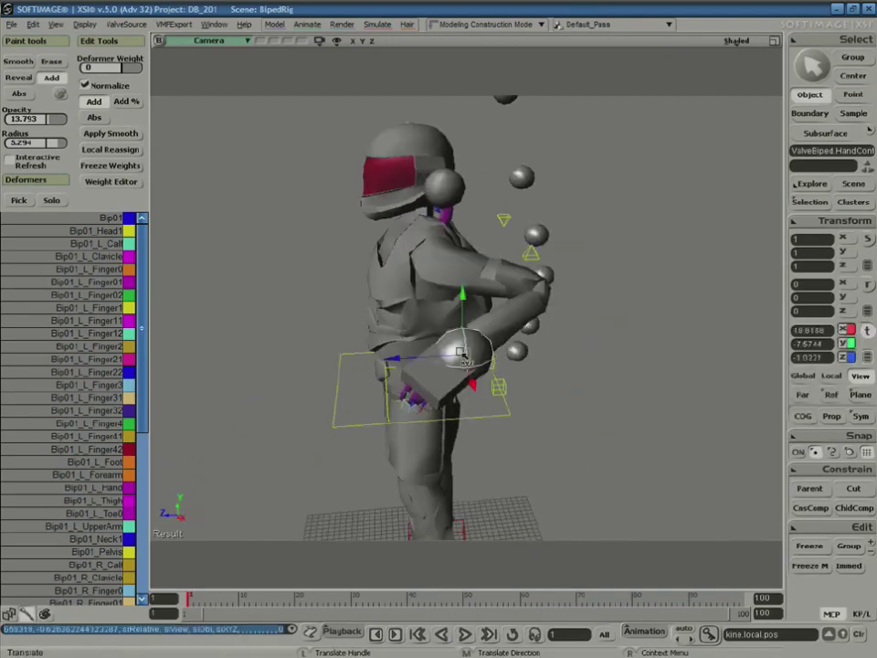
left_click_drag(463, 356, 411, 447)
key("s")
right_click_drag(411, 447, 554, 385)
- Raise the character's left hand control to chest height to expose the underarm area
key("space")
left_click(419, 367)
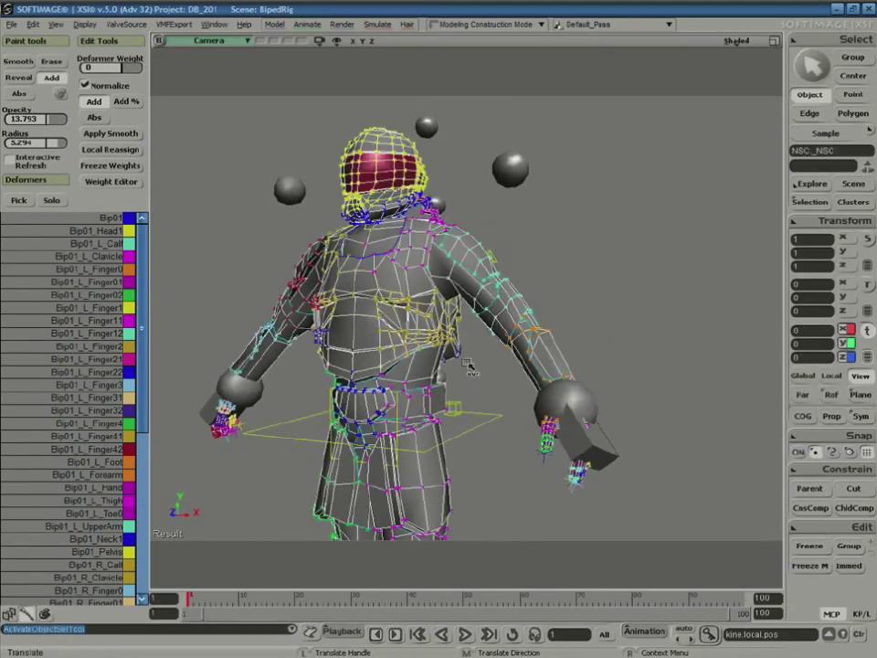
scroll(470, 370, "up", 3)
left_click(600, 443)
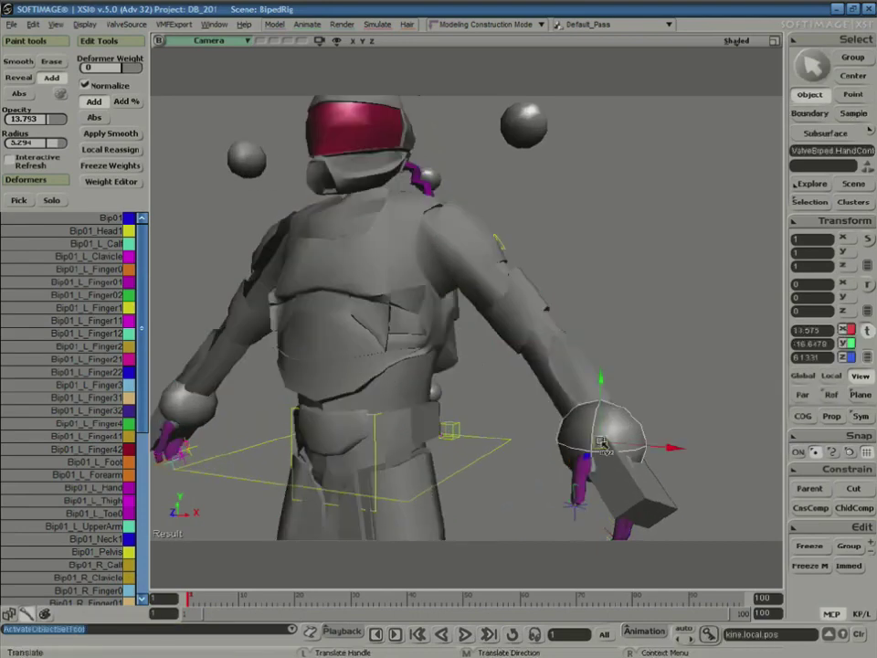
left_click_drag(600, 443, 567, 296)
- Select the _NSC mesh and paint more spine-bone weight along the left edge of the chest, below the shoulder
key("space")
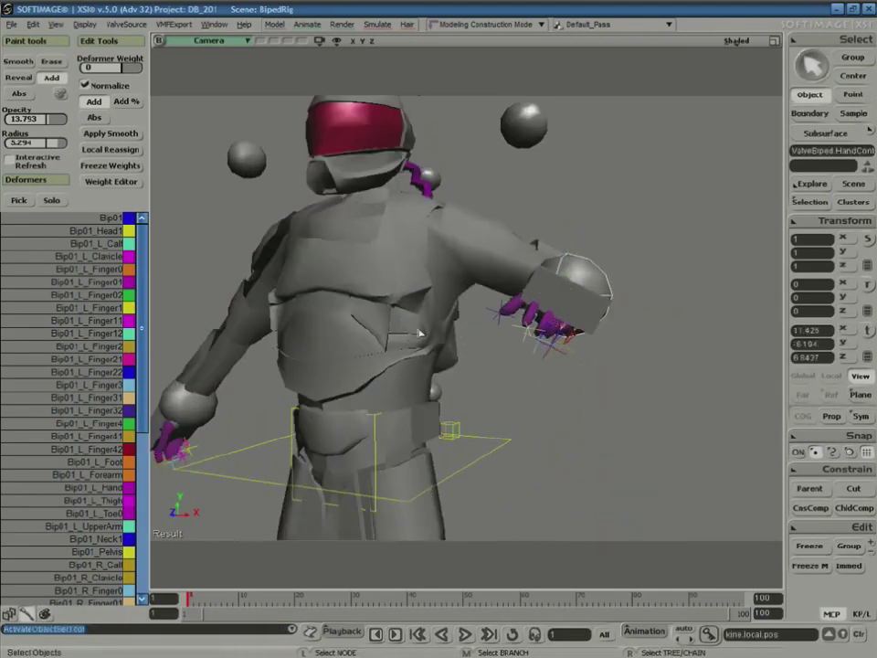
left_click(419, 335)
key("w")
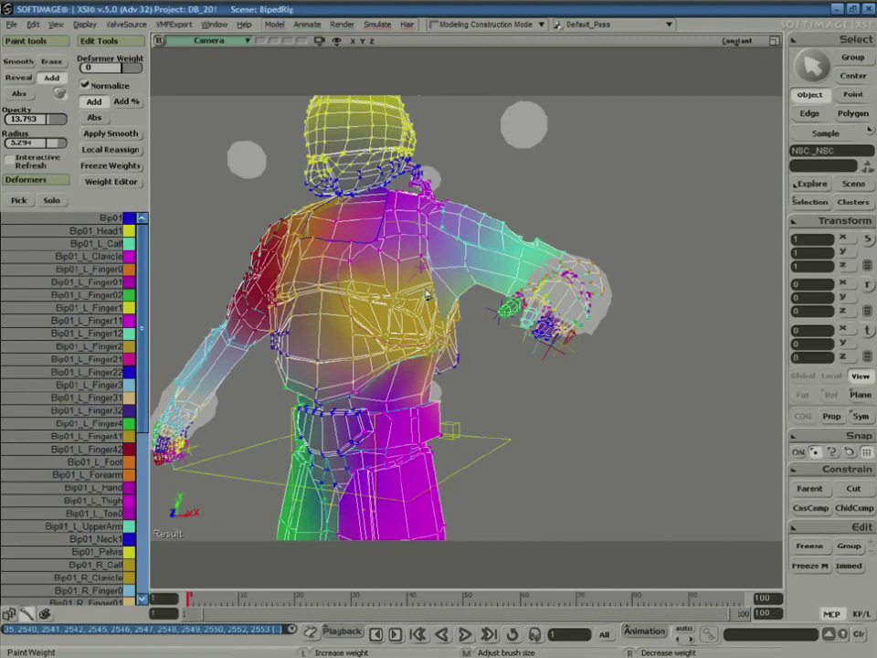
mouse_move(425, 287)
left_mouse_down()
mouse_move(420, 273)
mouse_move(423, 325)
mouse_move(431, 338)
mouse_move(452, 335)
mouse_move(457, 351)
left_mouse_up()
key("s")
right_click_drag(473, 346, 384, 306)
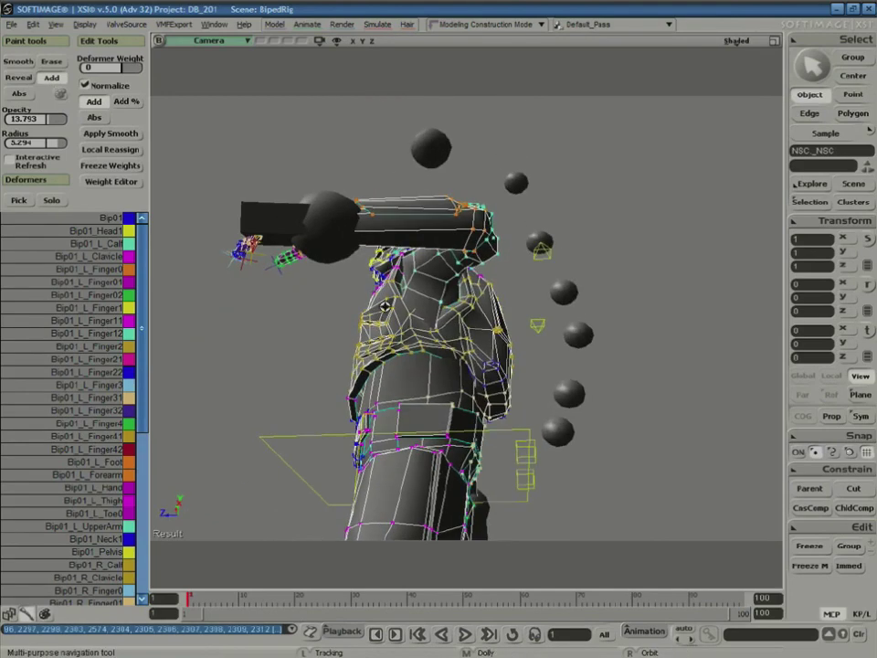
- Paint more spine-bone weight on the character's left side, from the ribs up into the armpit
key("w")
mouse_move(438, 374)
left_mouse_down()
mouse_move(449, 365)
mouse_move(453, 388)
left_mouse_up()
key("s")
mouse_move(497, 323)
right_mouse_down()
mouse_move(533, 311)
mouse_move(521, 439)
mouse_move(536, 430)
mouse_move(515, 430)
mouse_move(429, 322)
right_mouse_up()
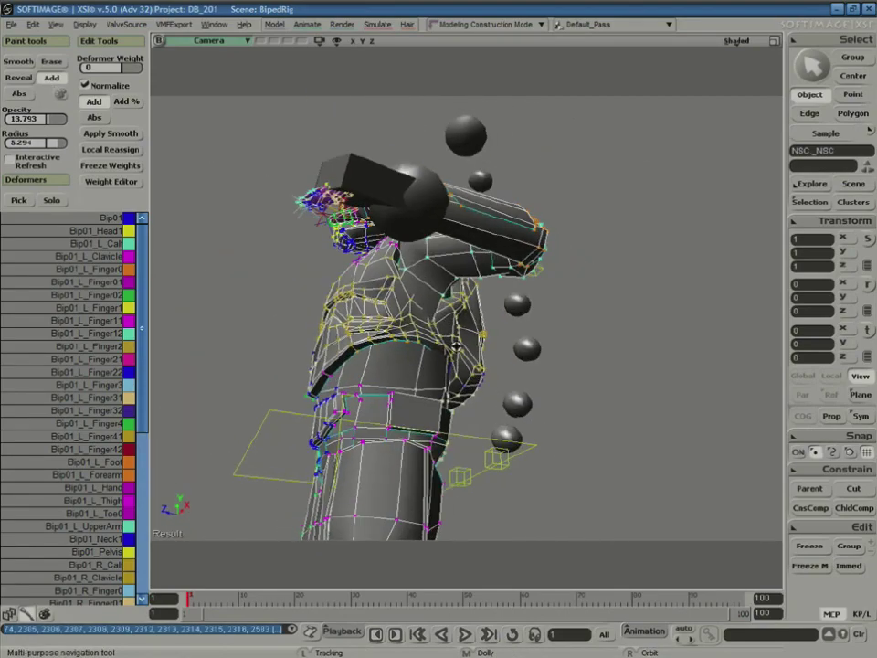
key("w")
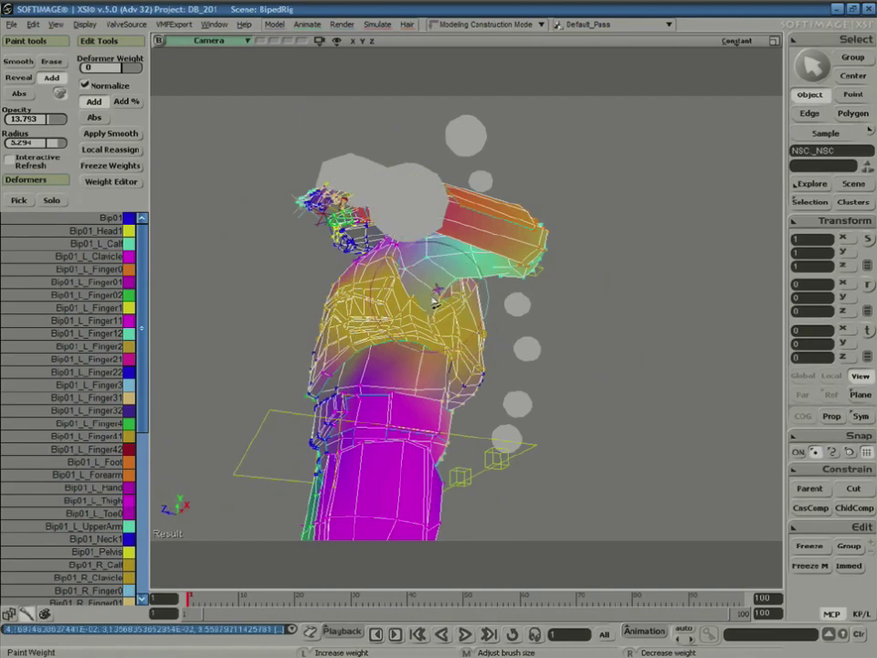
left_click_drag(434, 301, 433, 324)
key("s")
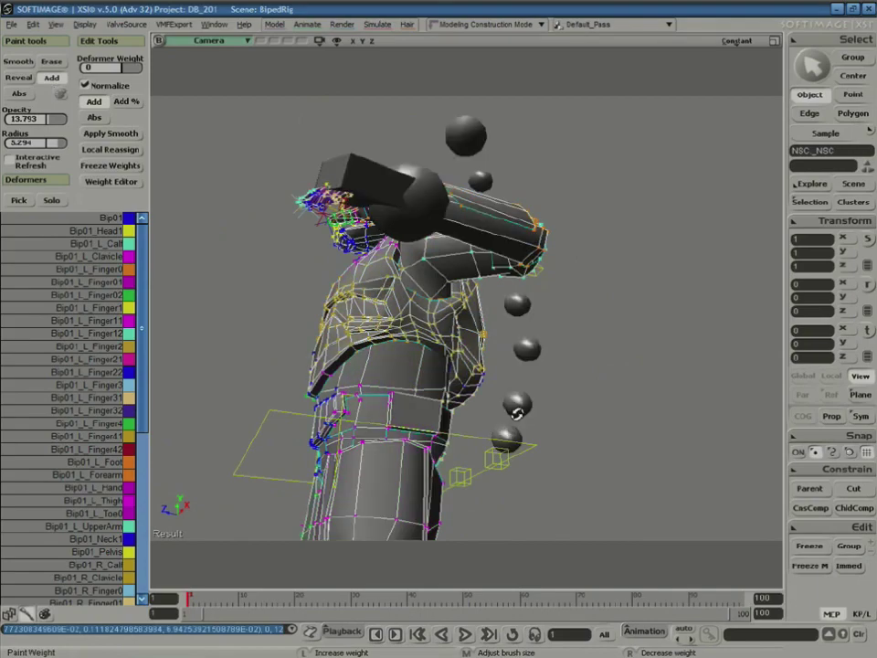
mouse_move(433, 329)
right_mouse_down()
mouse_move(490, 399)
mouse_move(507, 404)
right_mouse_up()
- Select the left hand control and lower the arm back beside the hip to check the underarm deformation
key("space")
left_click(599, 283)
key("v")
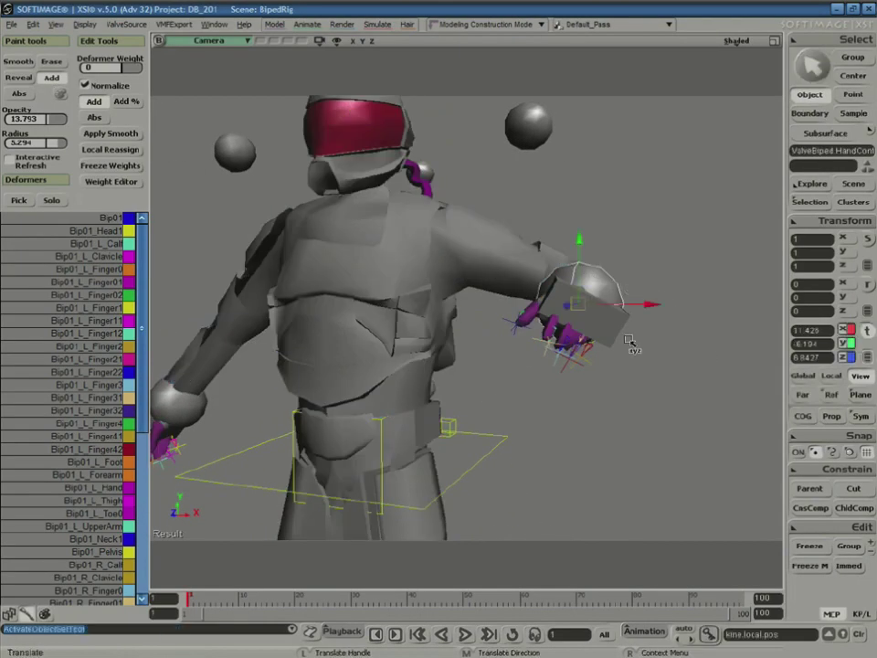
key("s")
middle_click_drag(632, 347, 630, 286)
left_click_drag(605, 278, 643, 234)
right_click_drag(643, 234, 635, 287)
key("v")
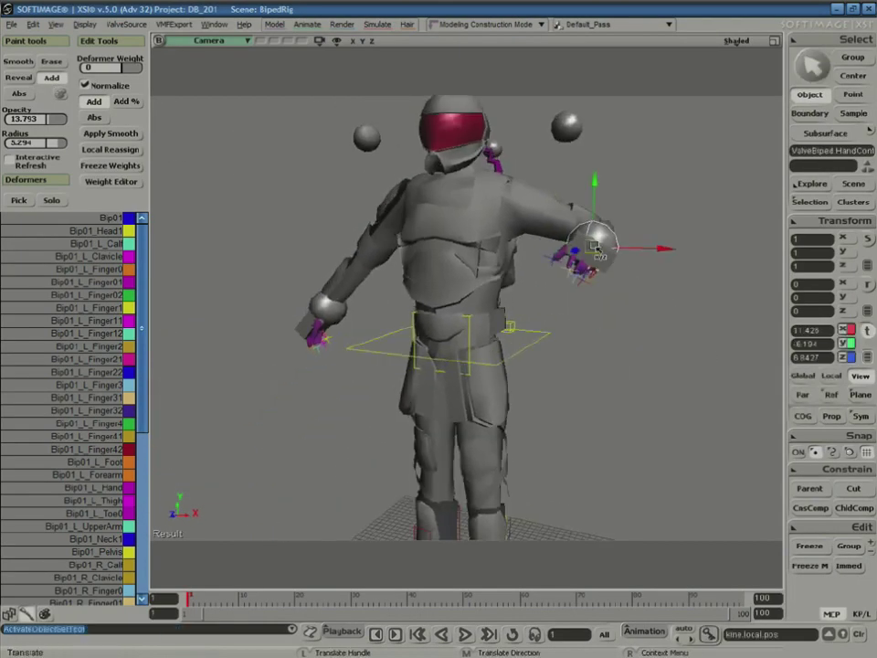
left_click_drag(583, 228, 549, 337)
- Test the leg deformation by moving the LeftFoot control outward about 22 units along X and inspect the hip
key("s")
middle_click_drag(618, 445, 579, 276)
right_click_drag(579, 276, 603, 280)
middle_click_drag(524, 333, 464, 416)
key("space")
left_click(452, 412)
key("v")
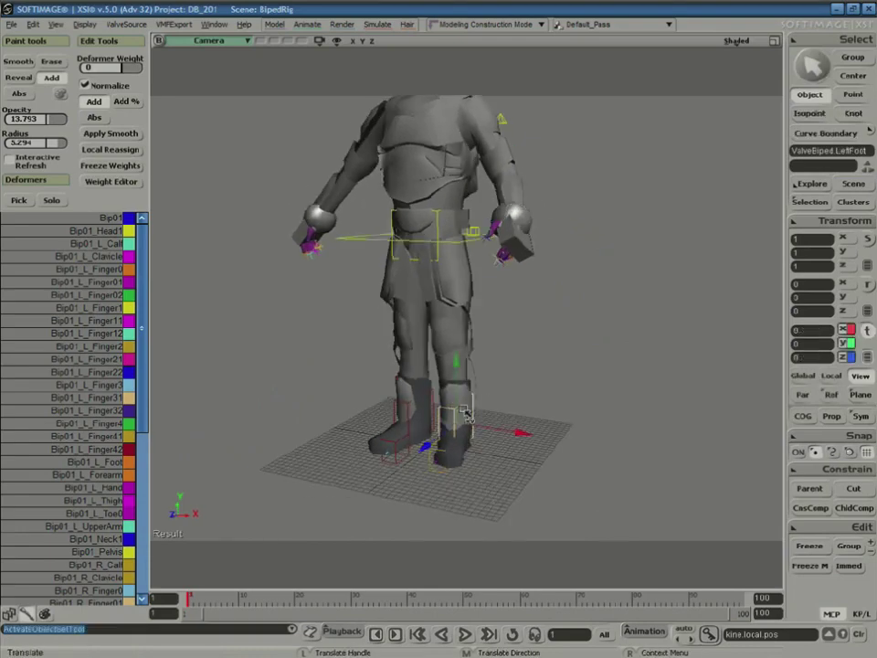
left_click_drag(466, 423, 600, 414)
key("s")
mouse_move(457, 378)
right_mouse_down()
mouse_move(505, 374)
mouse_move(471, 373)
right_mouse_up()
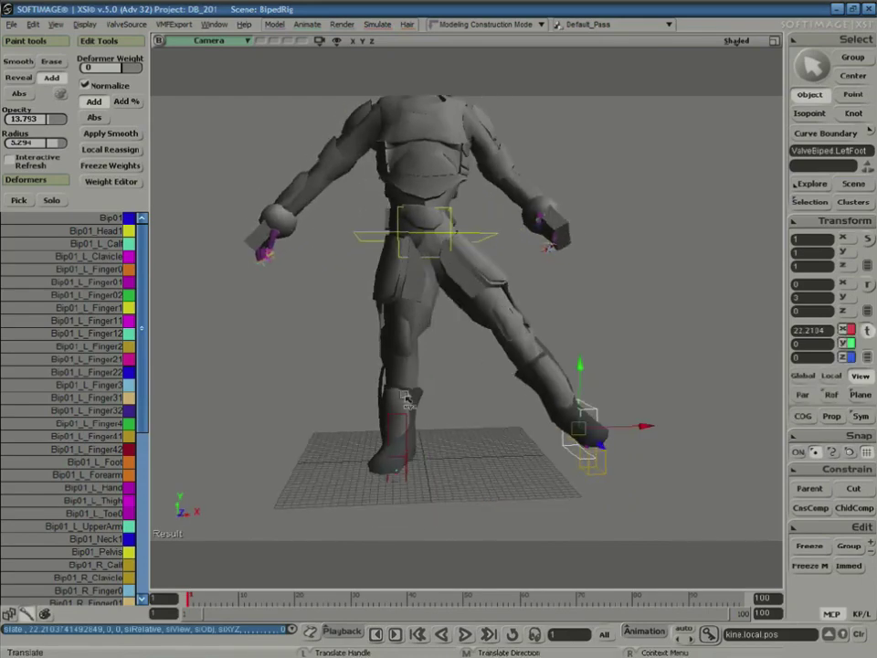
key("s")
right_click_drag(541, 381, 570, 346)
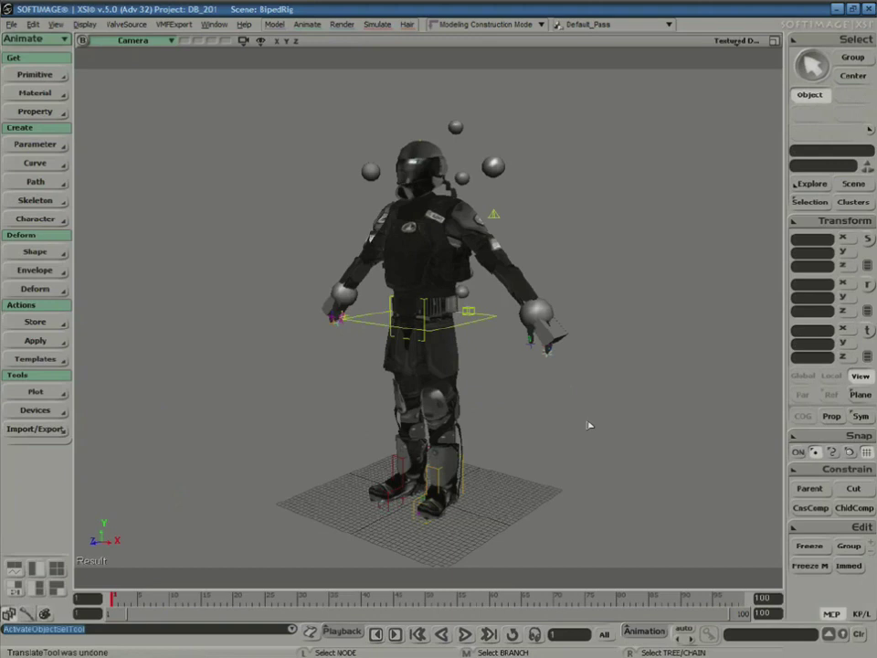
- Raise the character's left hand control once more as a deformation test, undo the move and deselect it
left_click(539, 309)
left_click_drag(546, 327, 553, 258)
key("ctrl+z")
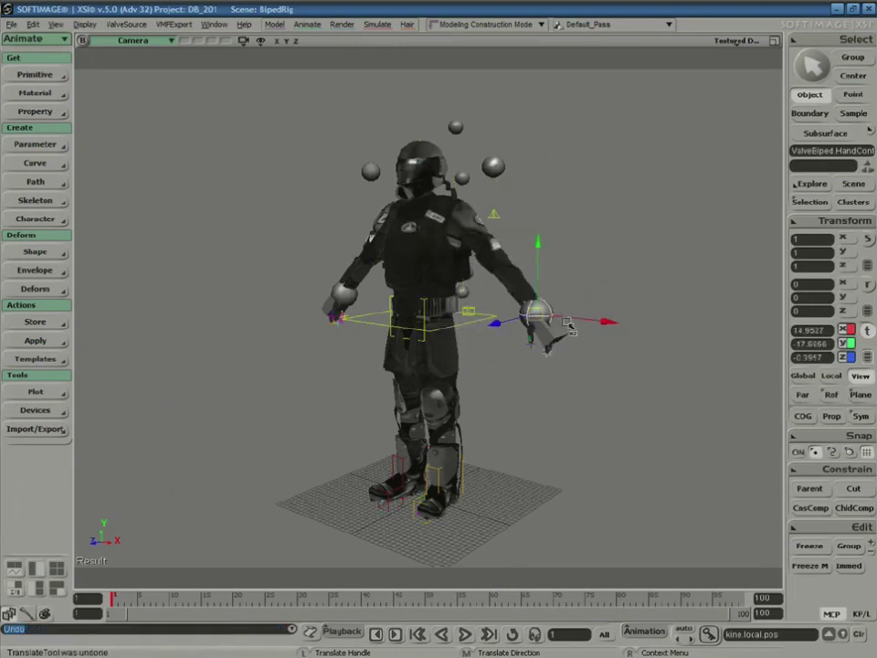
key("space")
left_click(636, 408)
- Select the NSC character mesh, show its envelope weights in the Weight Editor and move the editor away from the viewport menus
key("space")
left_click(457, 245)
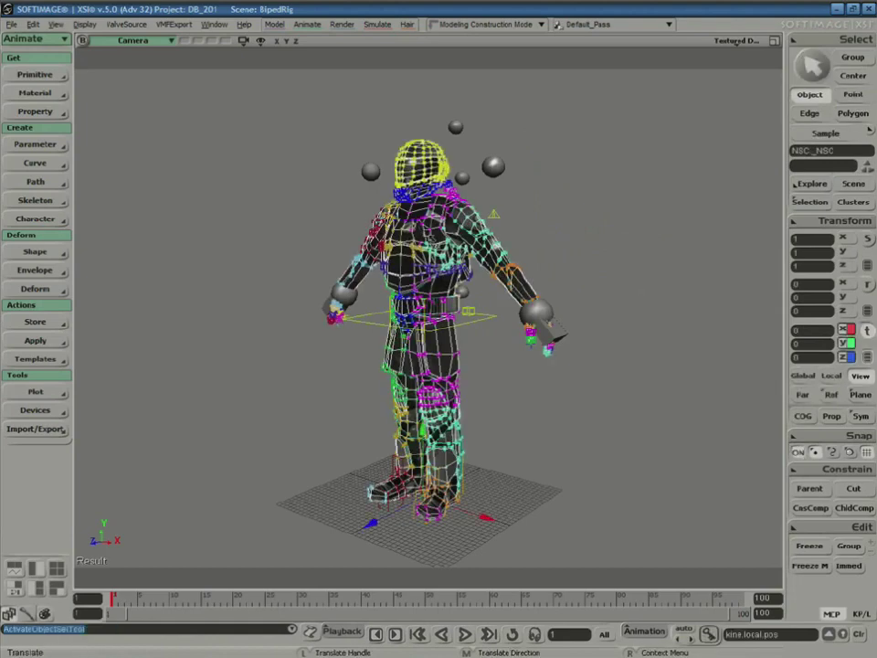
key("ctrl+e")
left_click_drag(357, 106, 403, 81)
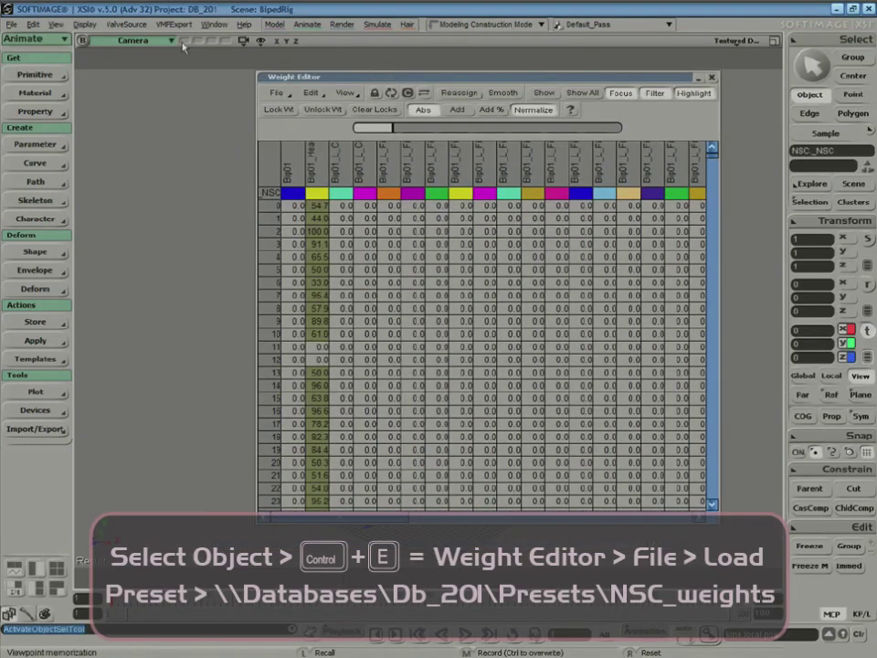
left_click(160, 43)
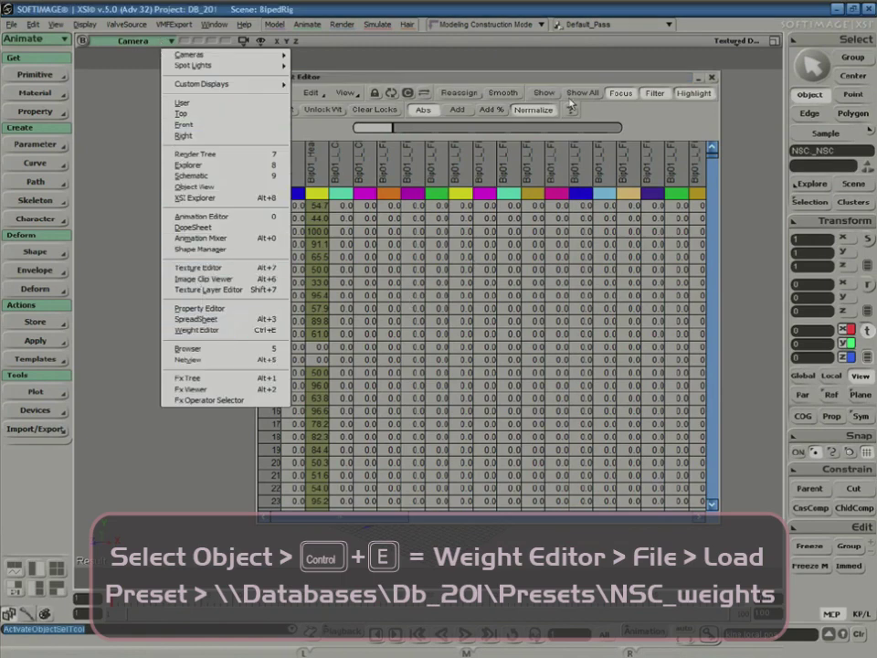
left_click_drag(567, 79, 400, 146)
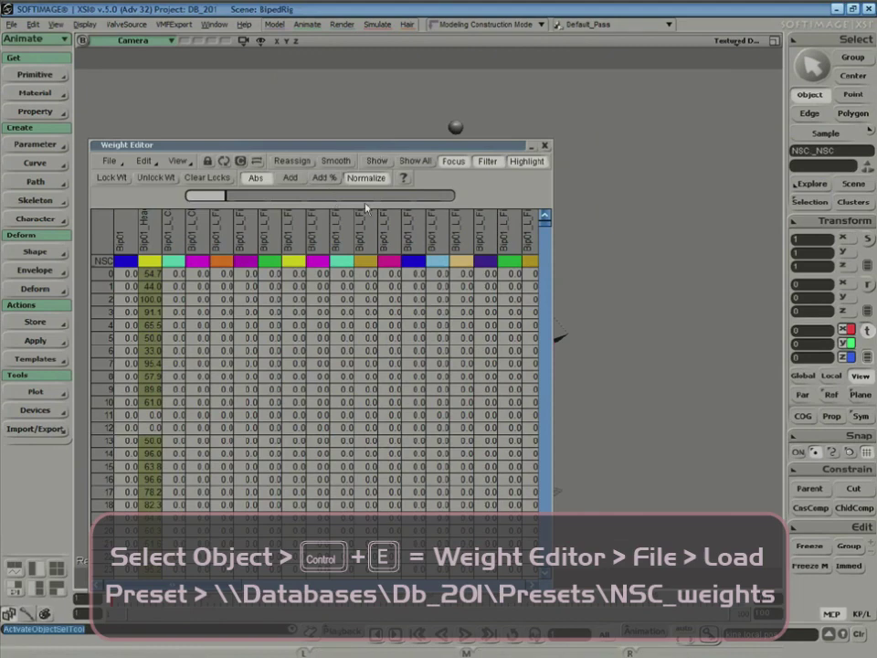
- Load the NSC_weights preset from the DB_201 project's presets folder into the character's envelope weights and close the Weight Editor
left_click(110, 163)
left_click(121, 176)
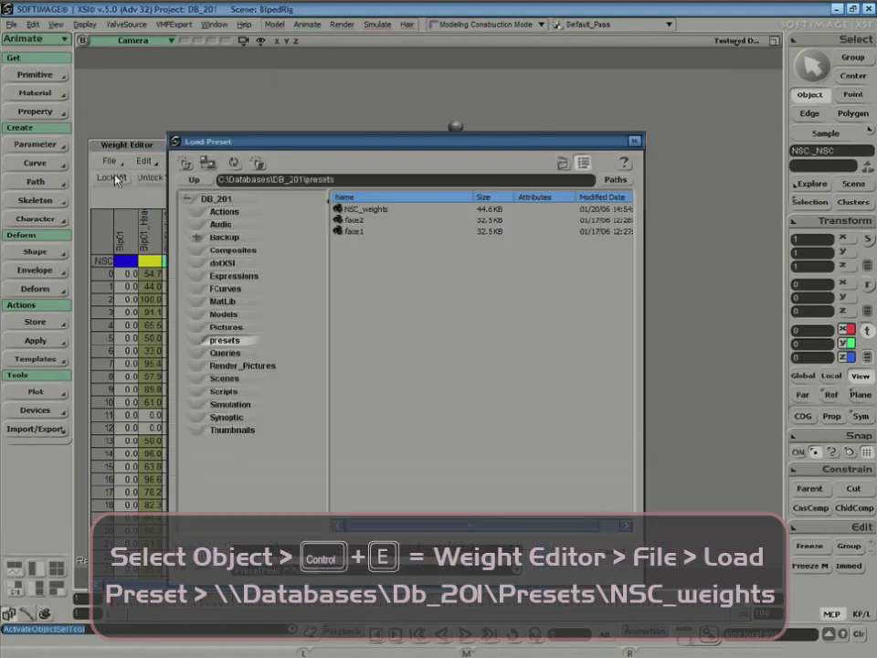
left_click(616, 180)
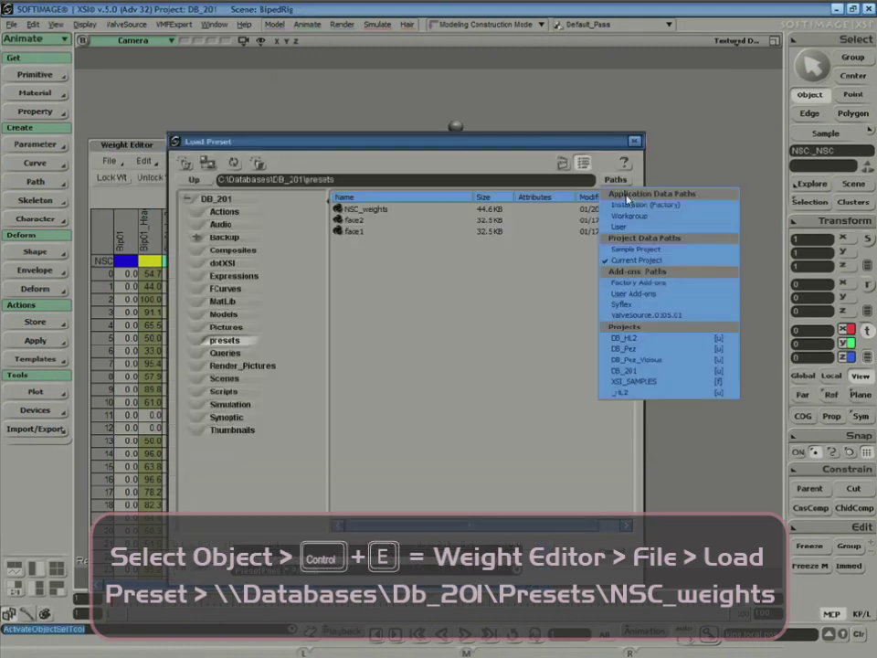
left_click(630, 371)
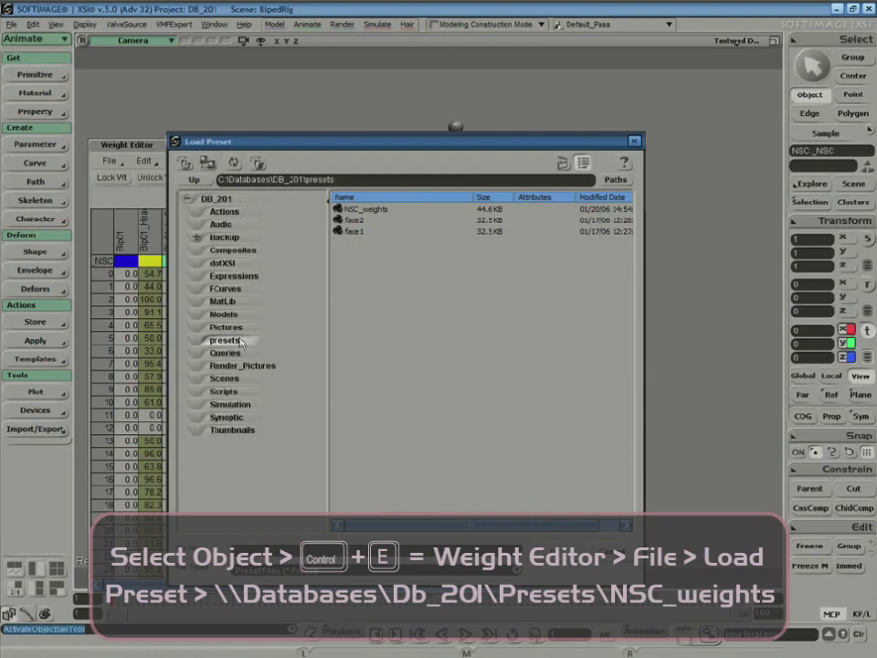
left_click(366, 210)
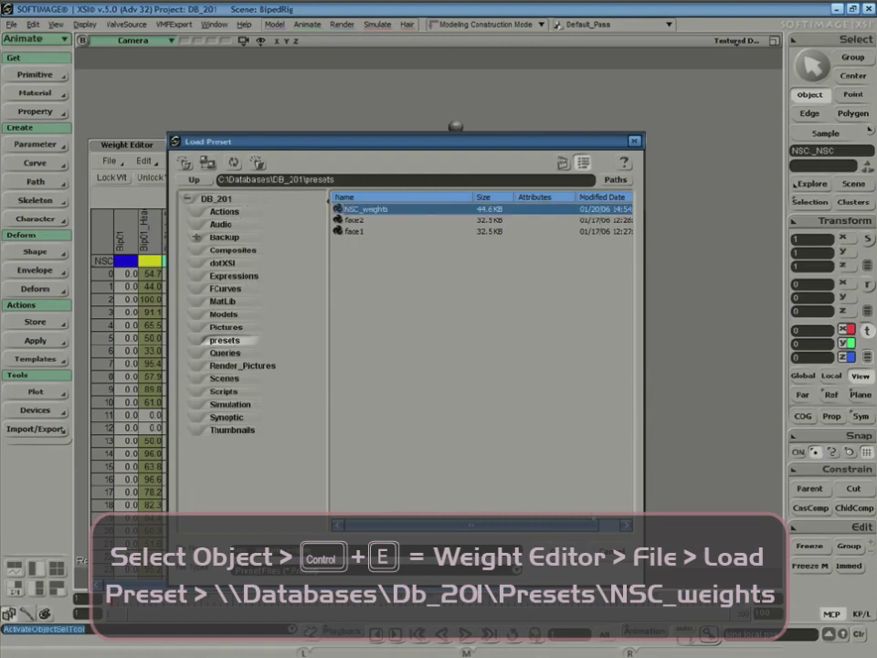
left_click(552, 548)
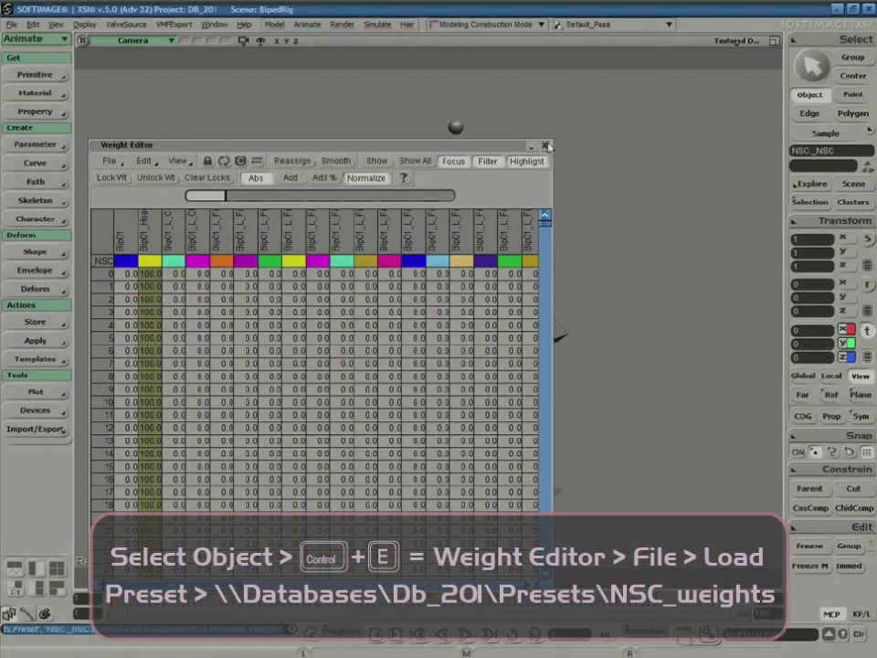
left_click(546, 145)
- Test the arm deformation by moving the left hand control, undo the move and deselect the control
left_click(548, 314)
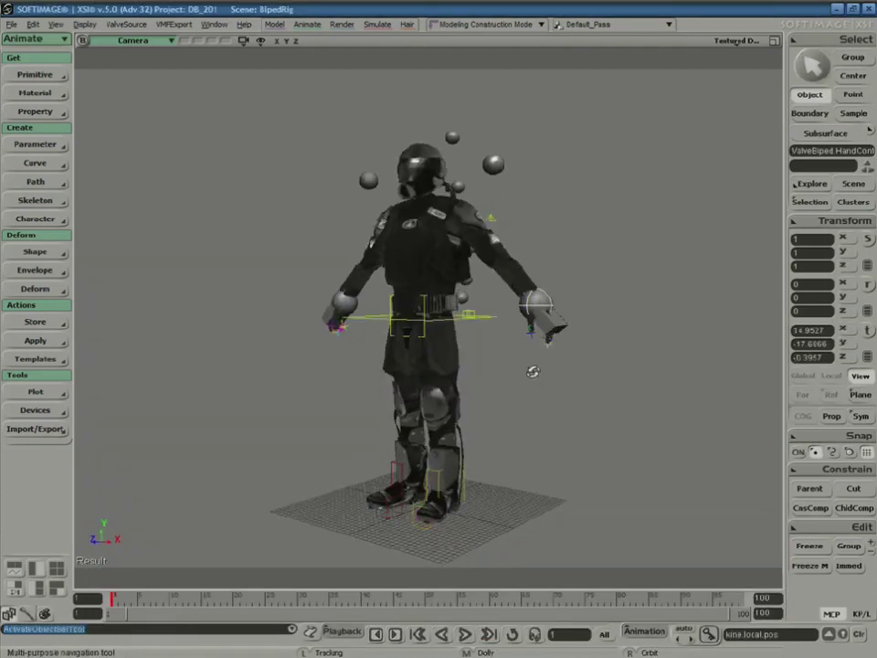
left_click_drag(475, 254, 490, 288)
key("ctrl+z")
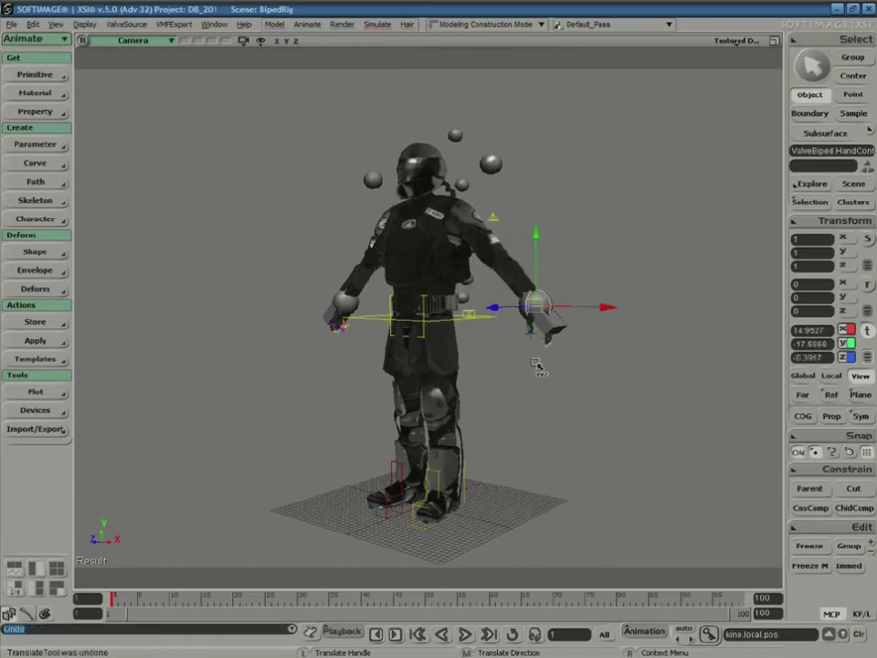
key("s")
right_click_drag(528, 404, 570, 381)
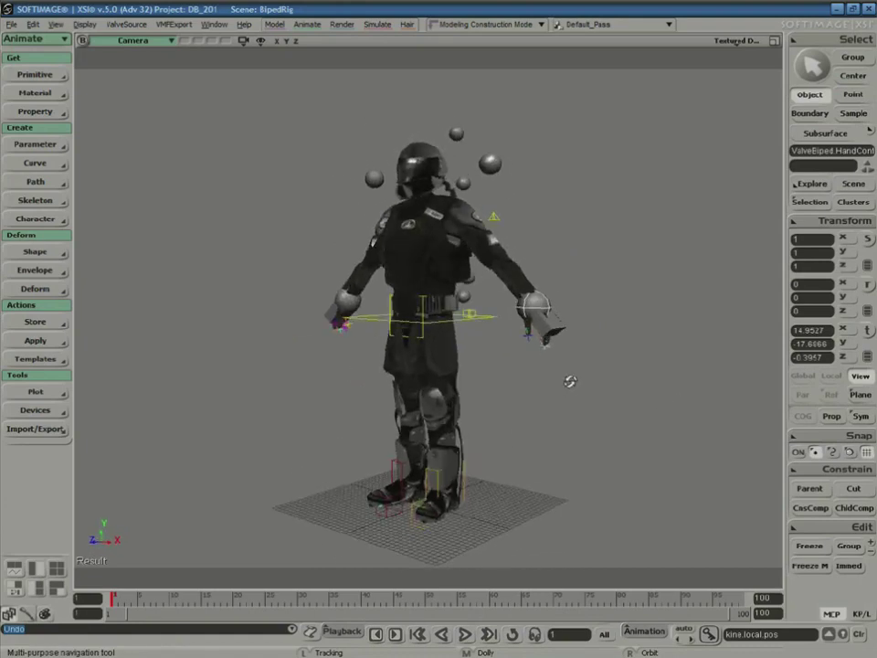
key("v")
key("space")
left_click(578, 416)
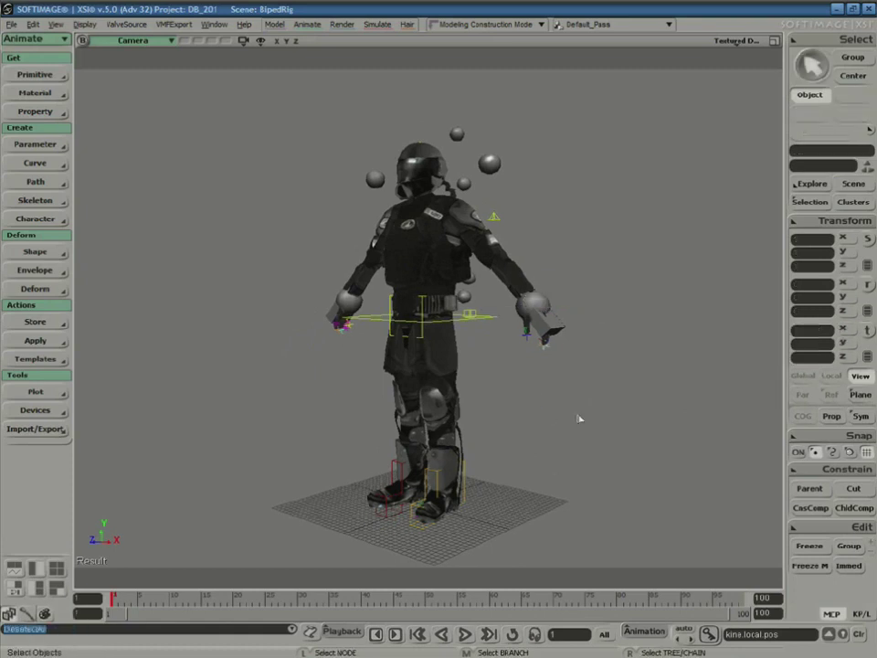
right_click_drag(578, 415, 603, 418)
key("space")
left_click(602, 418)
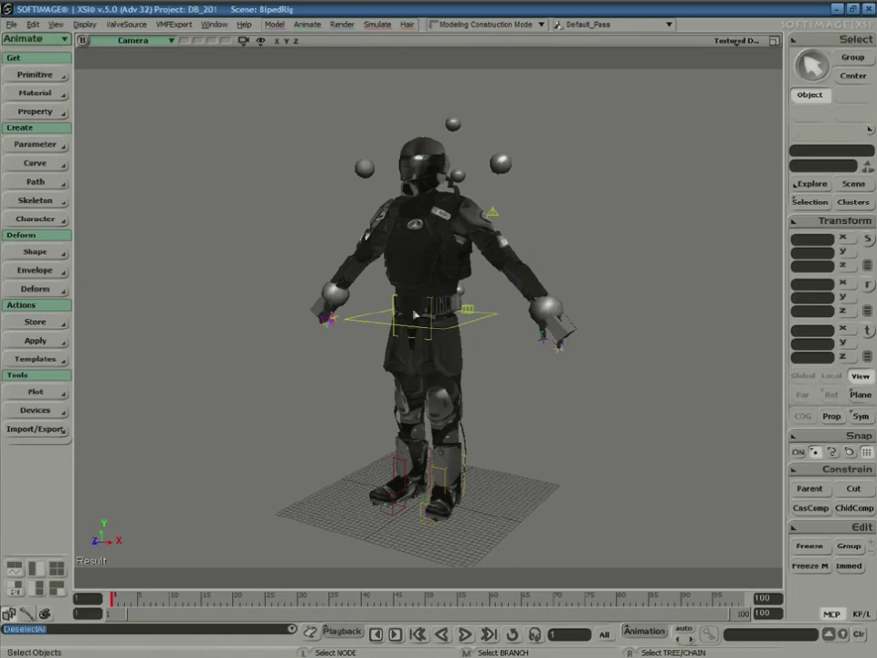
- Enable Show Selection Info in the camera's visibility stats and close the visibility options
left_click(263, 45)
left_click(317, 585)
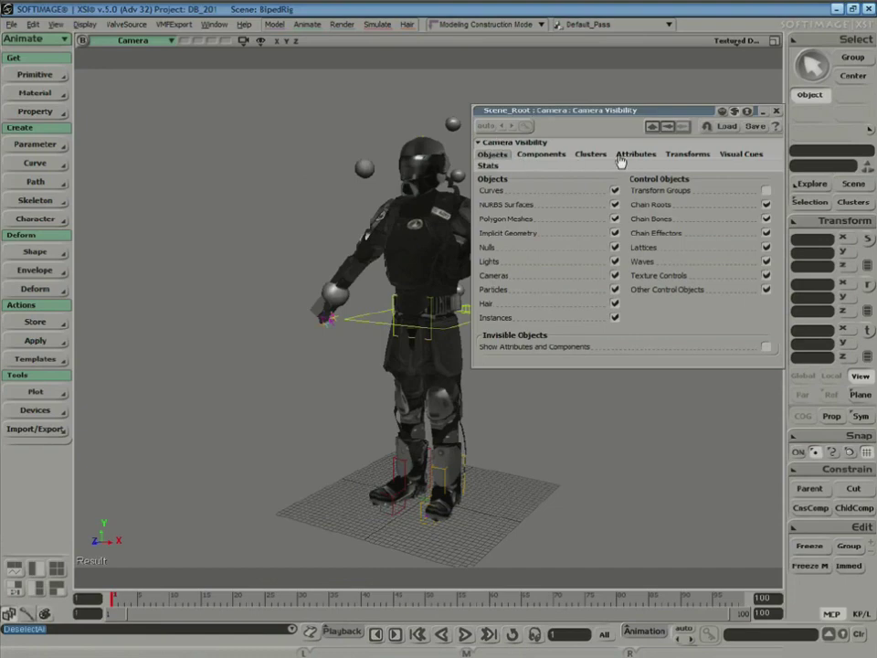
left_click(489, 168)
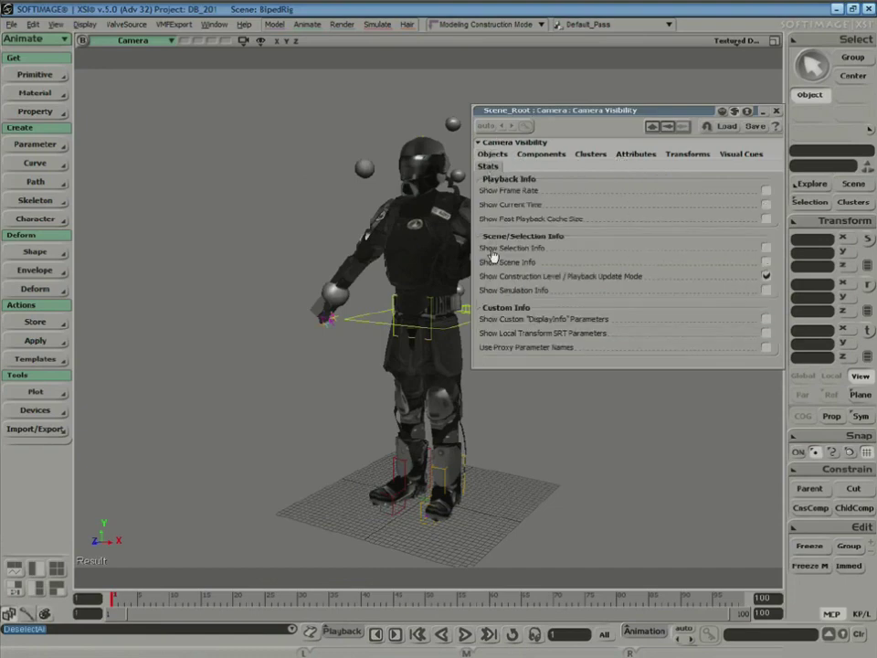
left_click(765, 248)
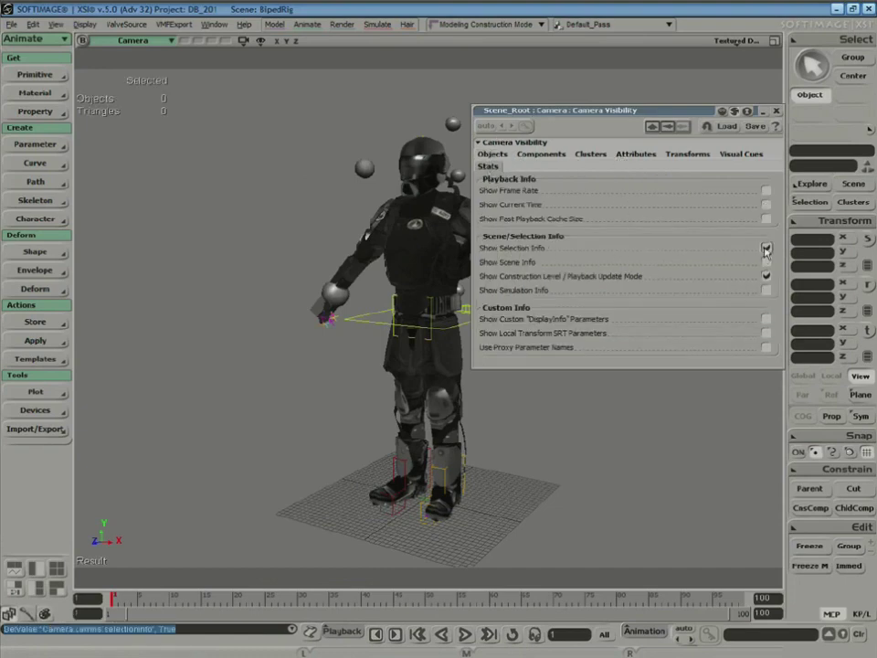
left_click(777, 111)
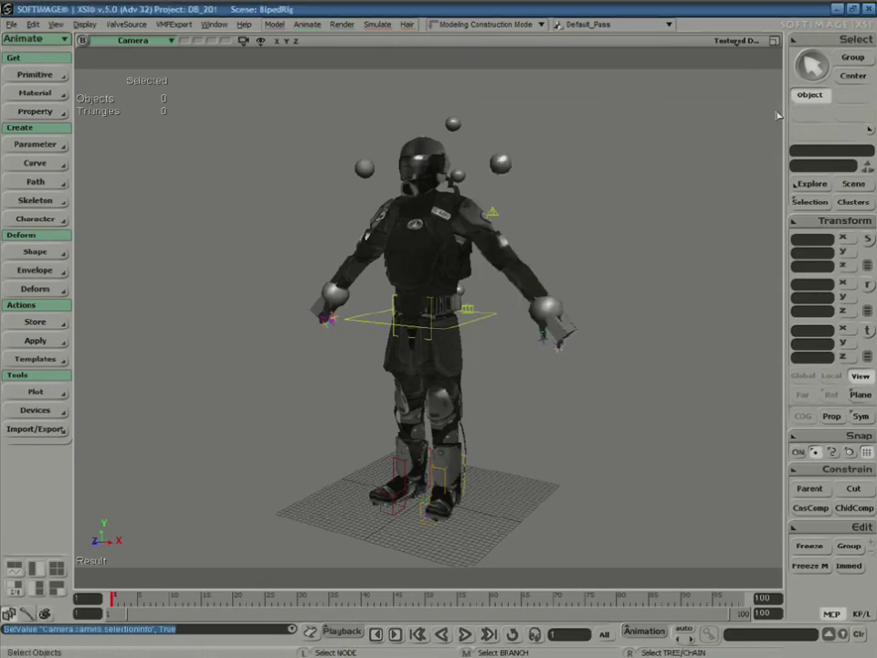
- Select the NSC character mesh to check its triangle count, and deselect it
left_click(461, 216)
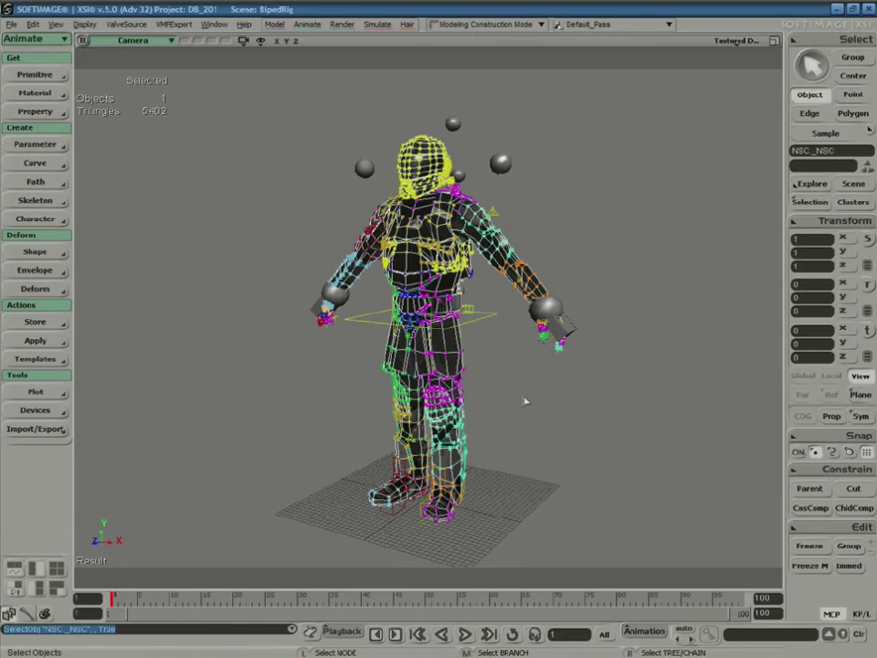
left_click(573, 418)
key("s")
right_click_drag(573, 418, 554, 428)
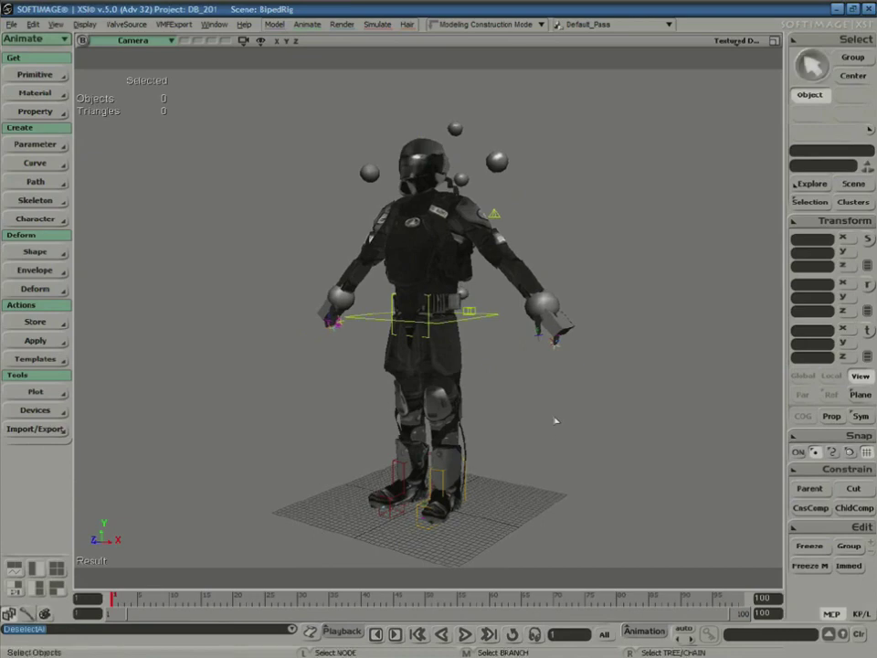